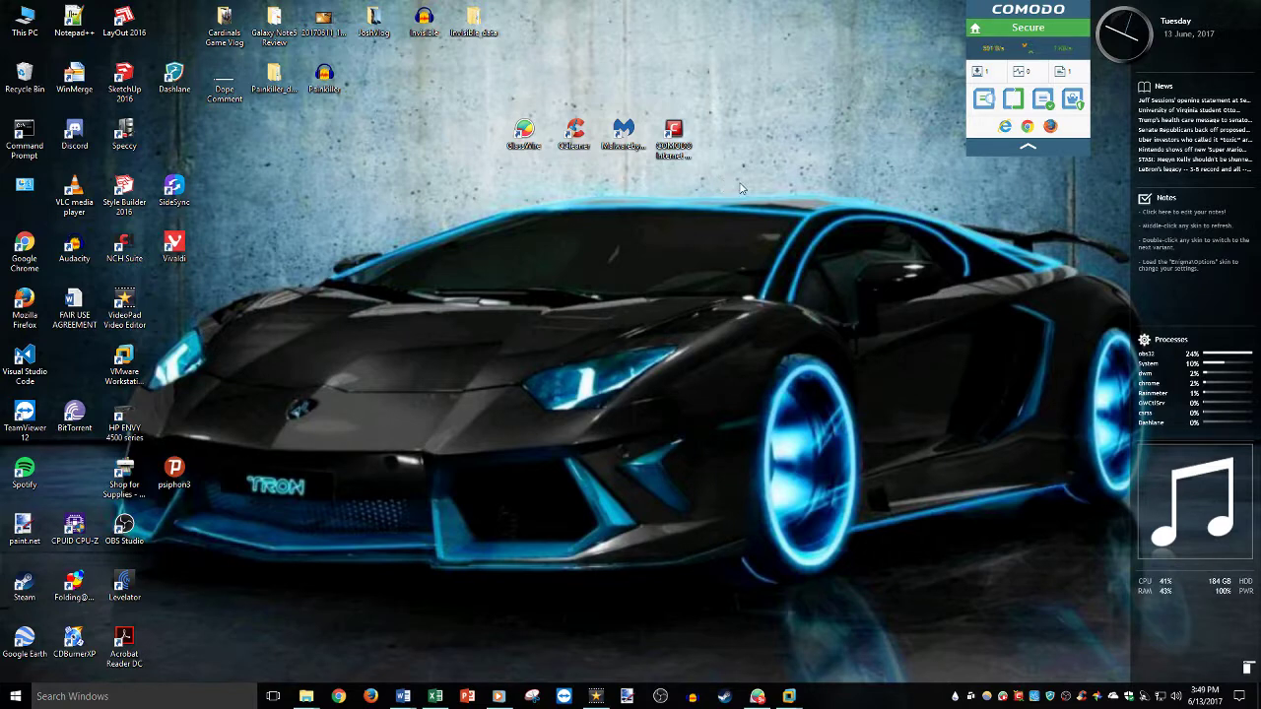
# Step: Point out the Malwarebytes, GlassWire and Comodo shortcuts, then launch Comodo Internet Security Premium 10
pyautogui.doubleClick(673, 129)
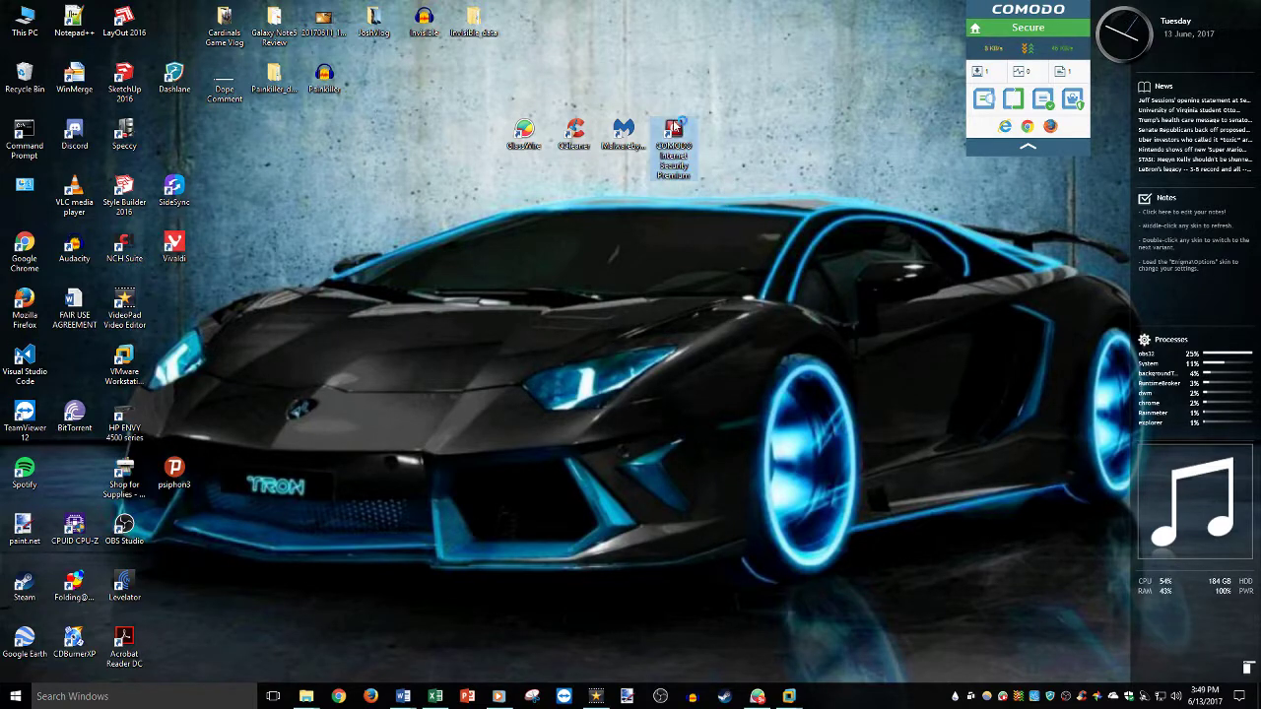
pyautogui.click(617, 131)
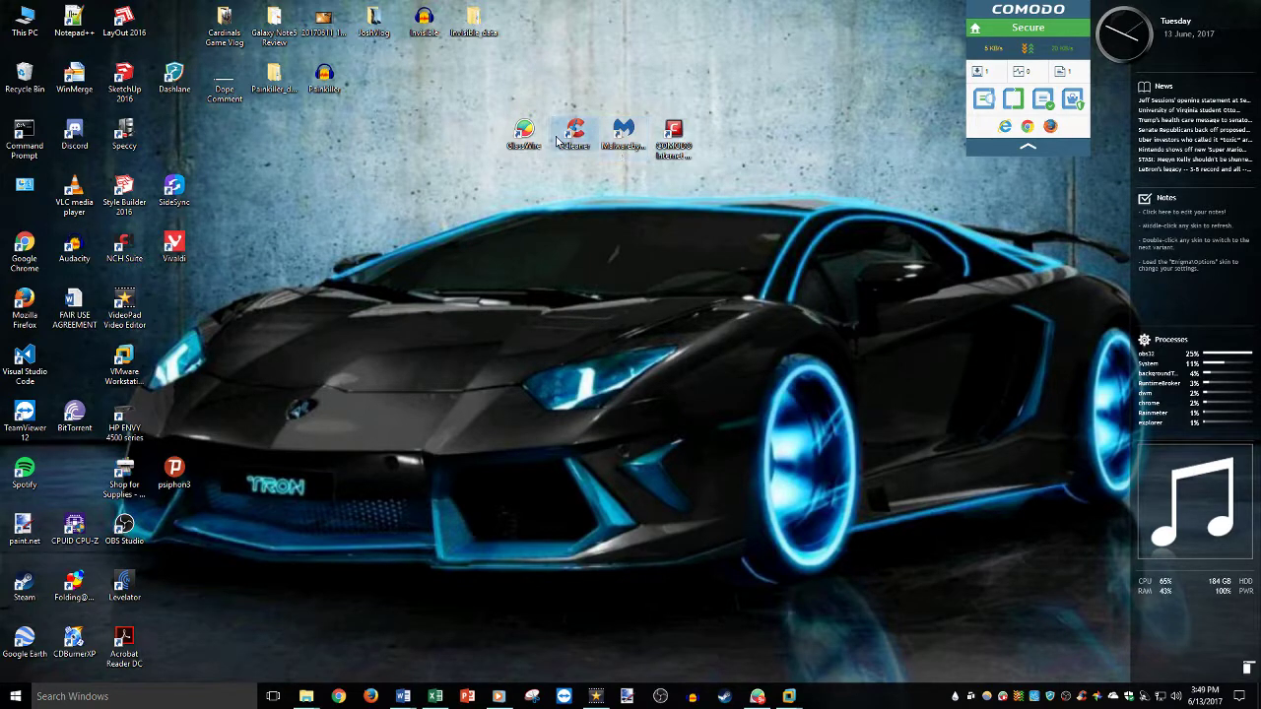
pyautogui.click(519, 134)
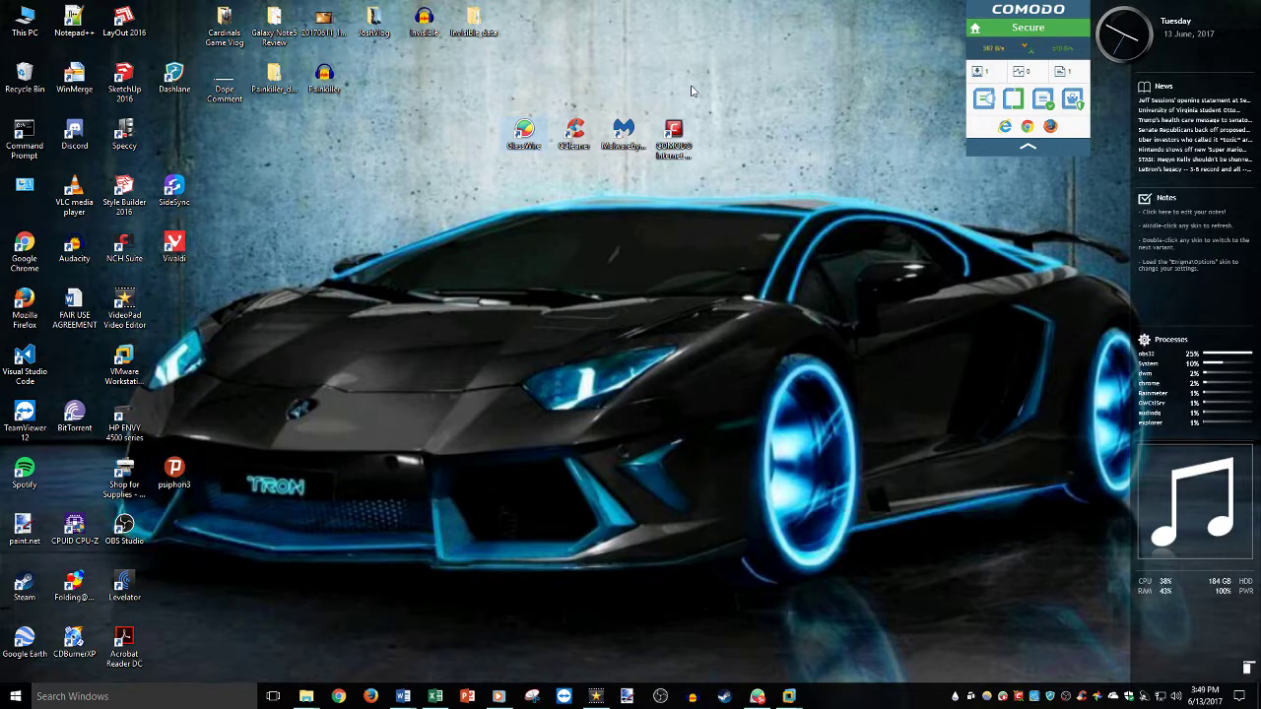
pyautogui.click(677, 131)
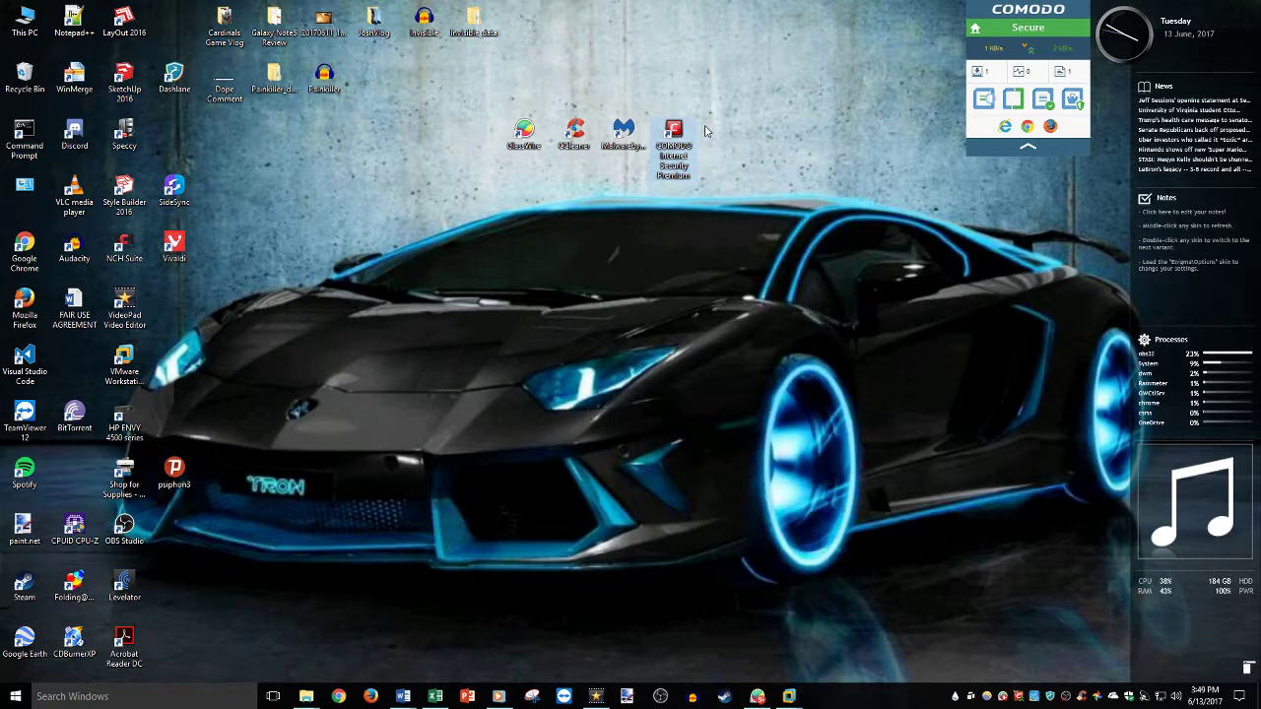
# Step: Open Comodo, nudge its window slightly, and switch it to Basic View
pyautogui.doubleClick(681, 154)
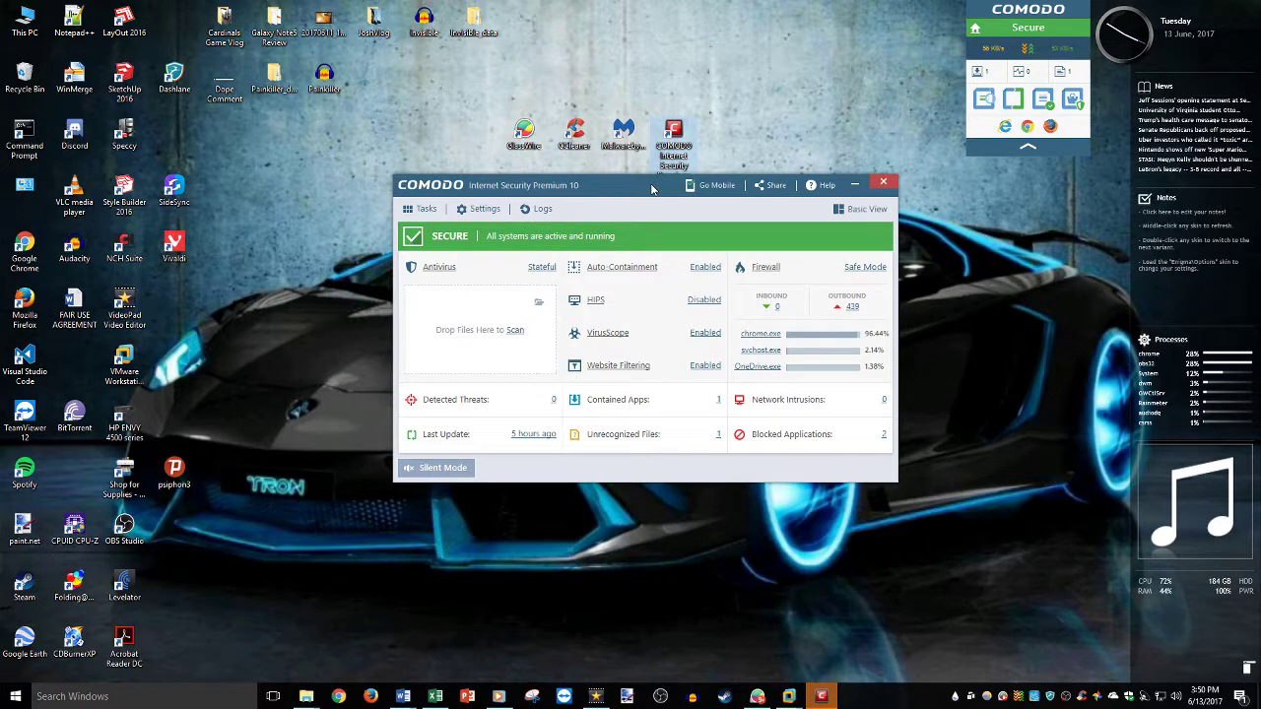
pyautogui.moveTo(651, 188); pyautogui.dragTo(638, 193)
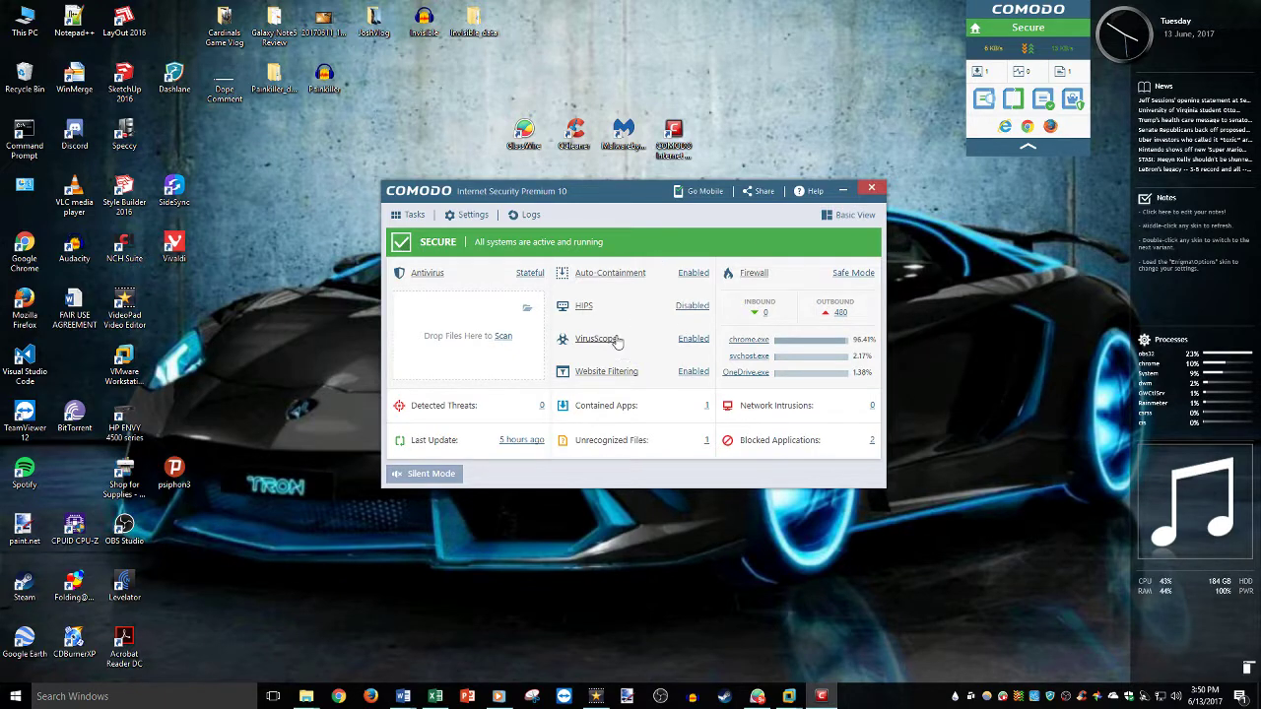
pyautogui.click(829, 222)
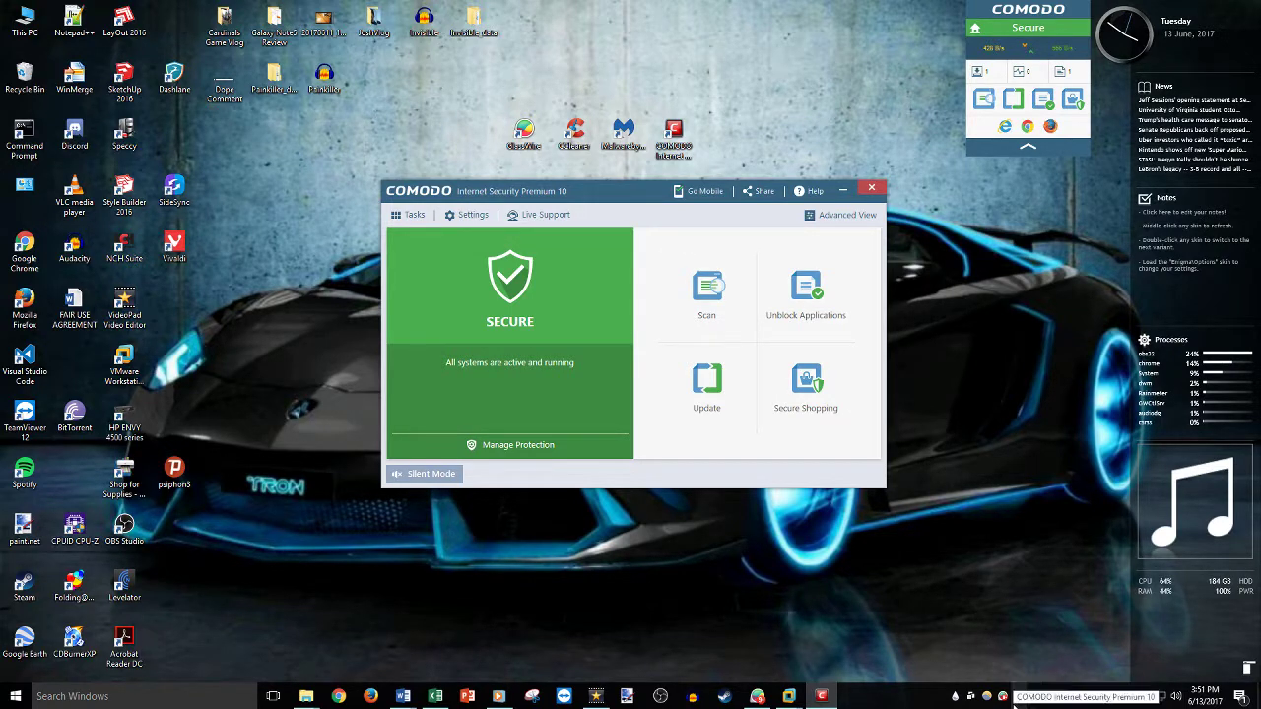
# Step: Shift the Comodo status widget slightly left and launch Google Chrome from it
pyautogui.rightClick(1012, 698)
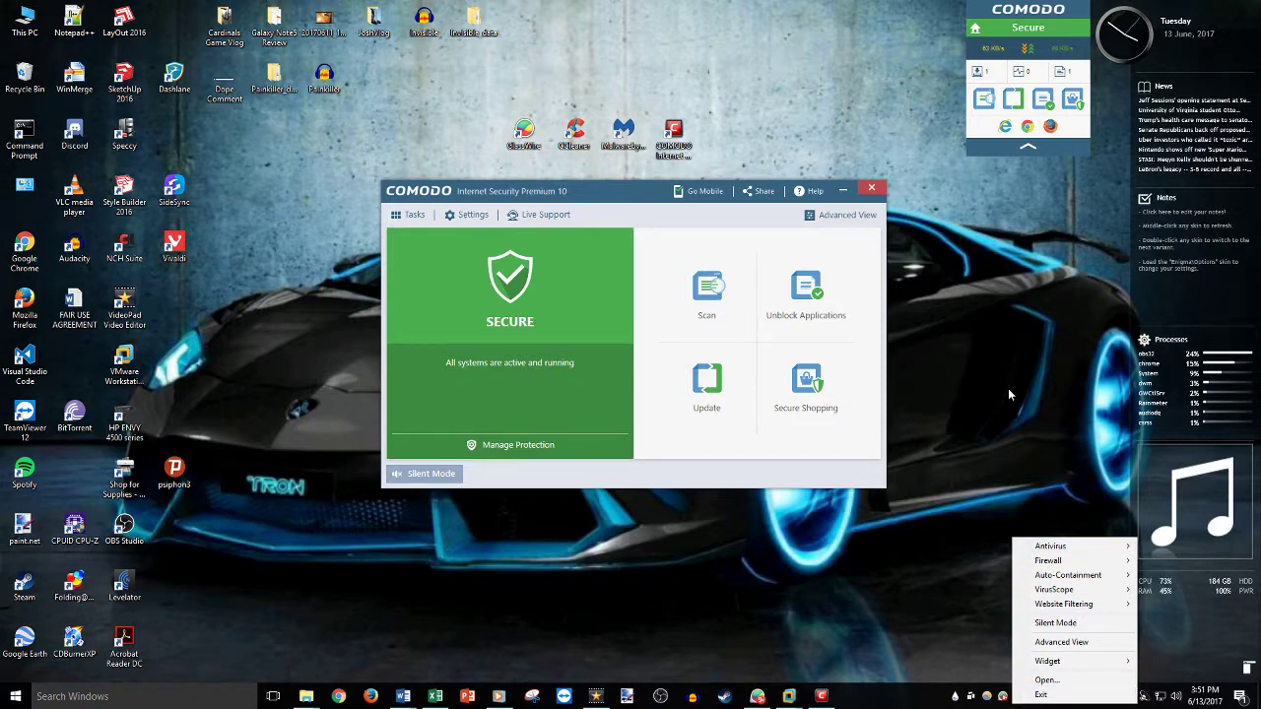
pyautogui.click(1008, 362)
pyautogui.moveTo(1036, 6)
pyautogui.mouseDown()
pyautogui.moveTo(658, 5)
pyautogui.moveTo(1014, 5)
pyautogui.mouseUp()
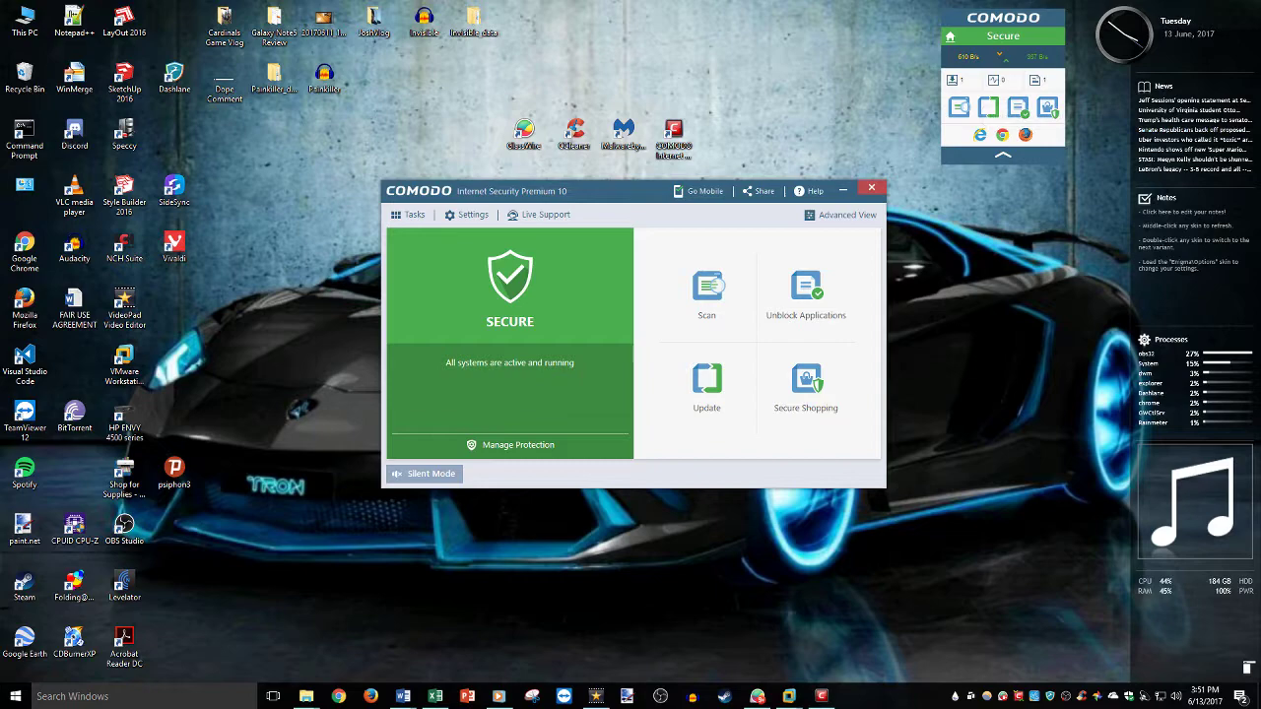
pyautogui.press('super+shift+Left')
pyautogui.press('super+shift+Right')
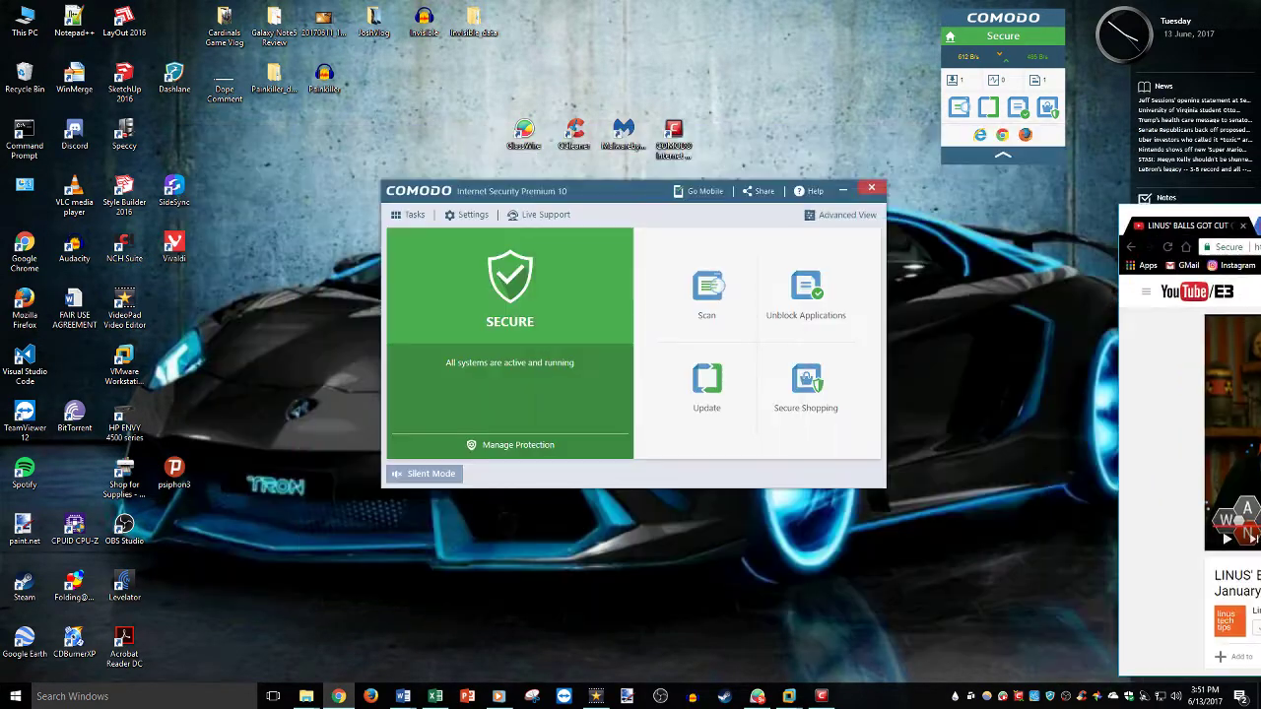
pyautogui.click(1002, 137)
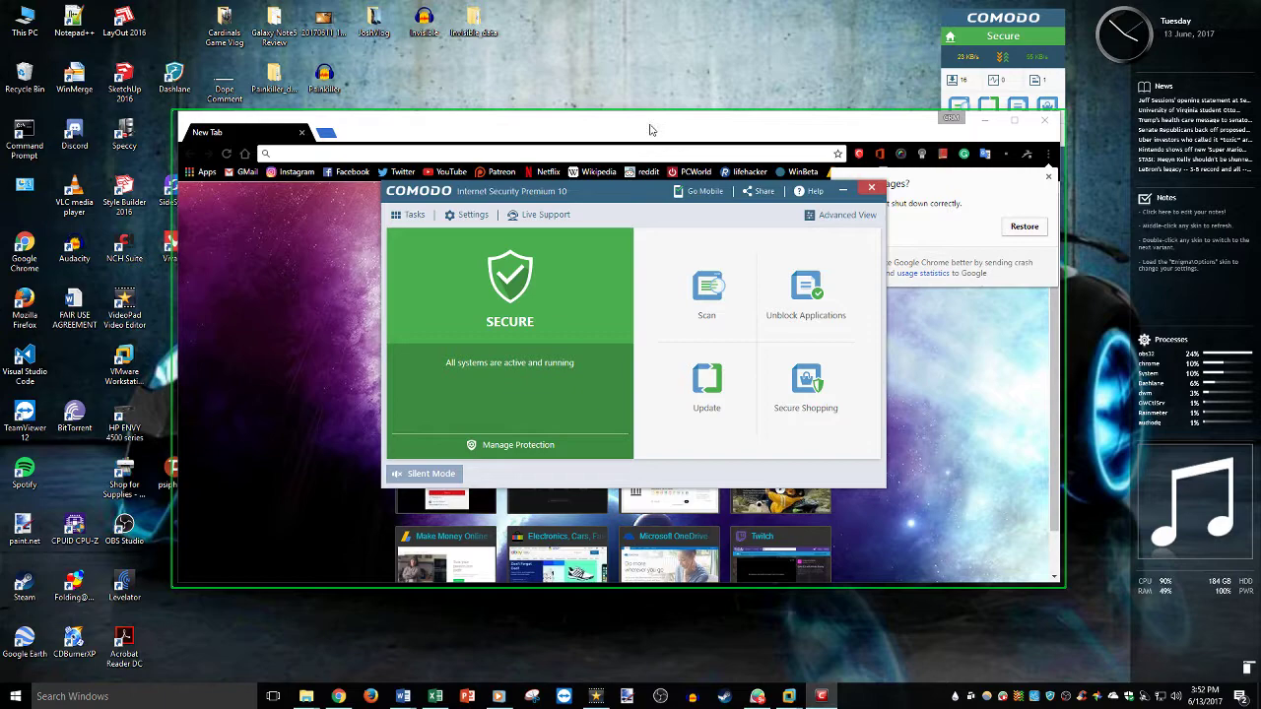
# Step: Restore the Chrome window from full screen, reposition it, then close Chrome
pyautogui.moveTo(651, 132); pyautogui.dragTo(609, 137)
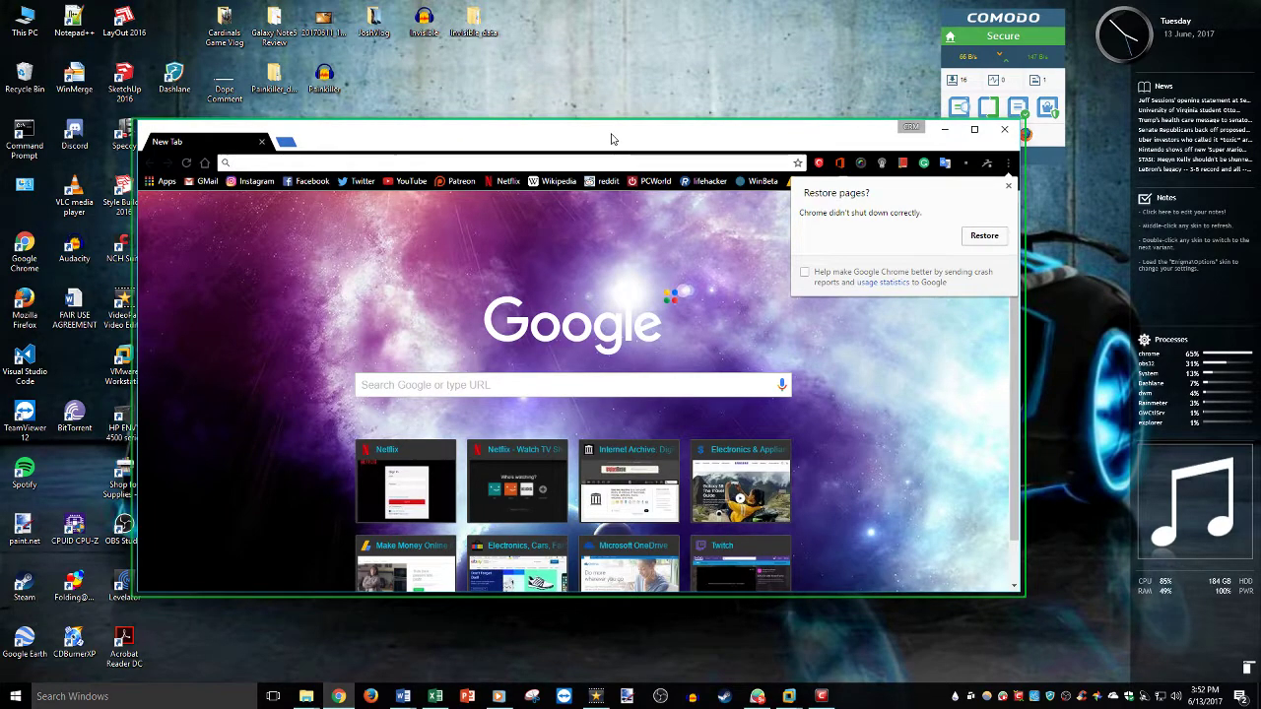
pyautogui.moveTo(610, 139); pyautogui.dragTo(635, 100)
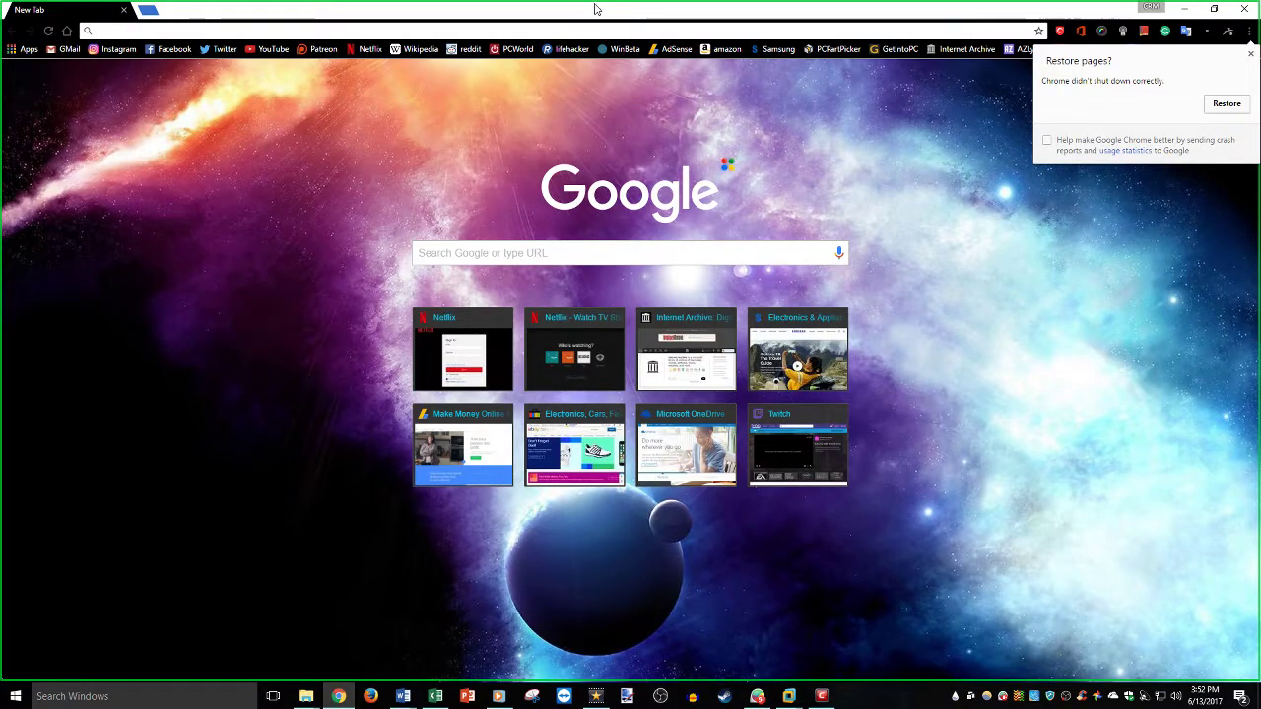
pyautogui.moveTo(593, 8); pyautogui.dragTo(622, 74)
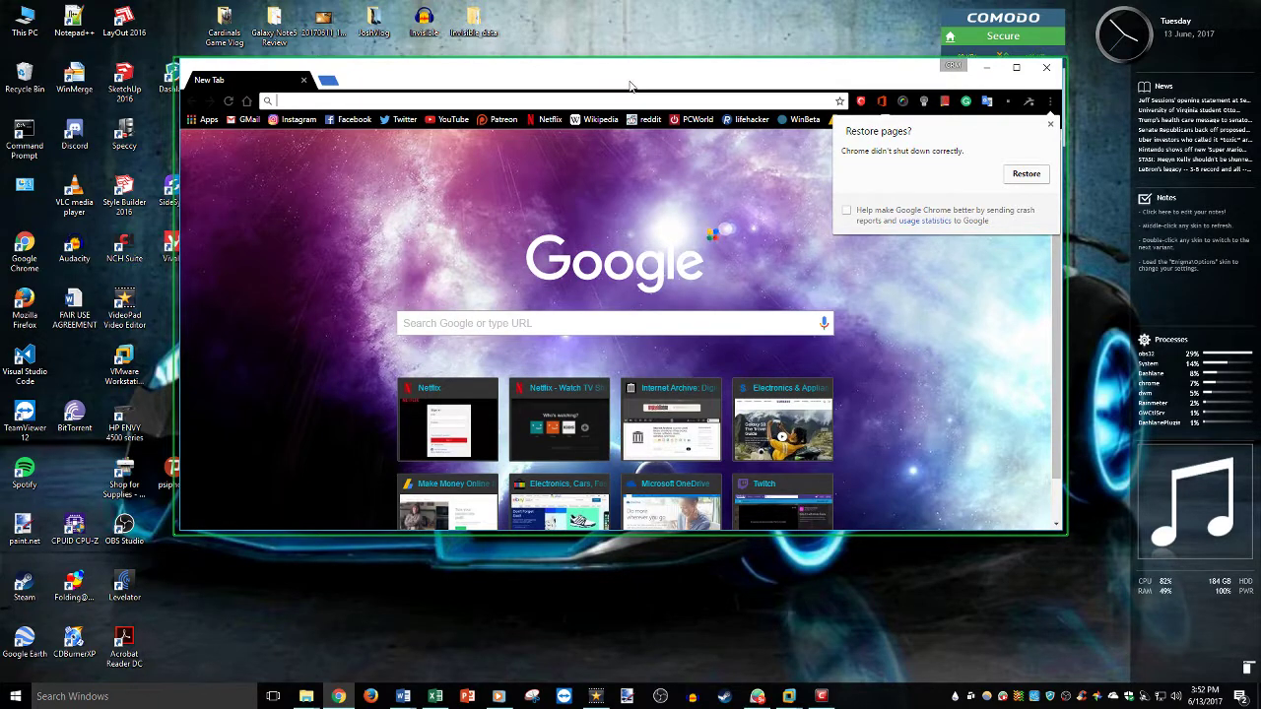
pyautogui.moveTo(639, 84); pyautogui.dragTo(608, 111)
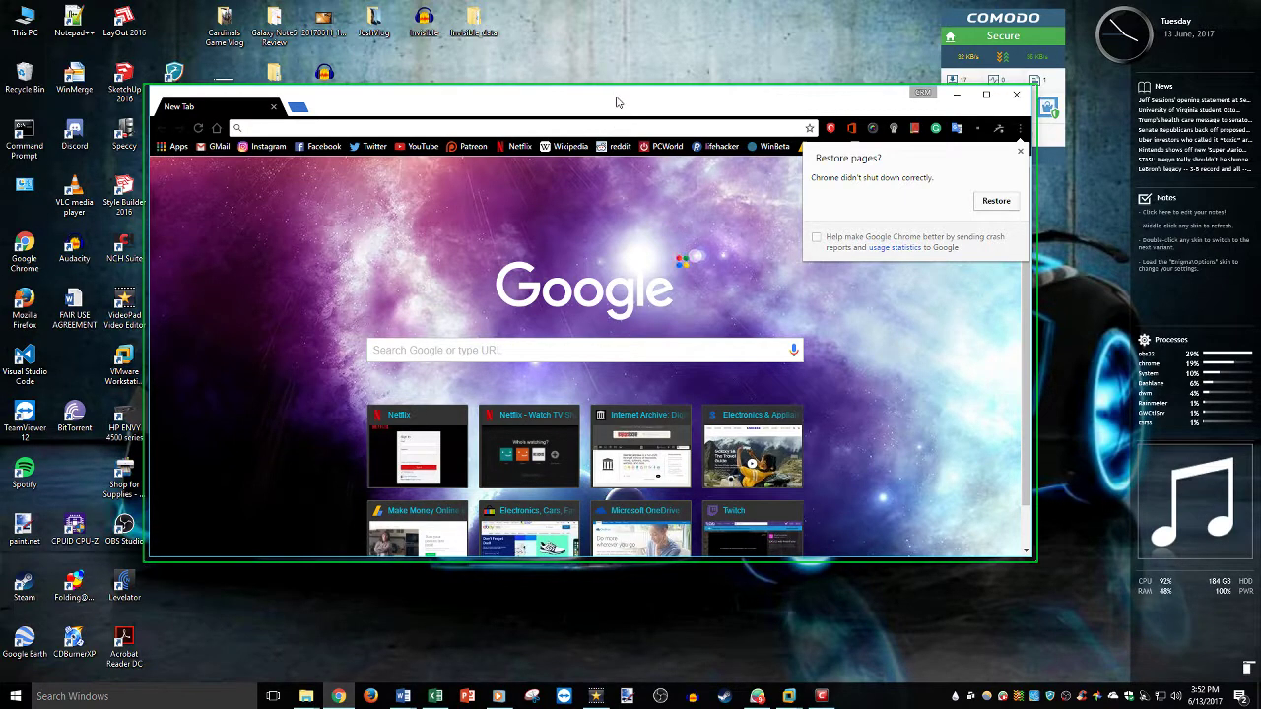
pyautogui.moveTo(602, 105); pyautogui.dragTo(625, 118)
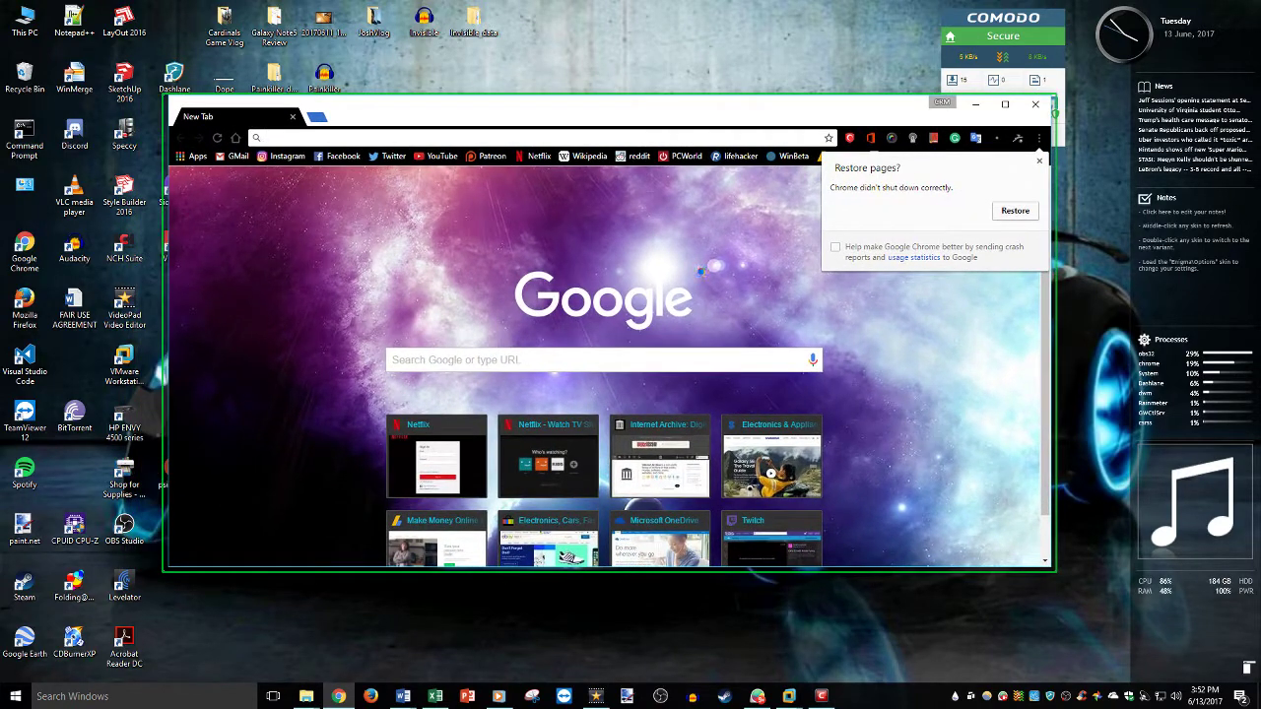
pyautogui.click(1034, 103)
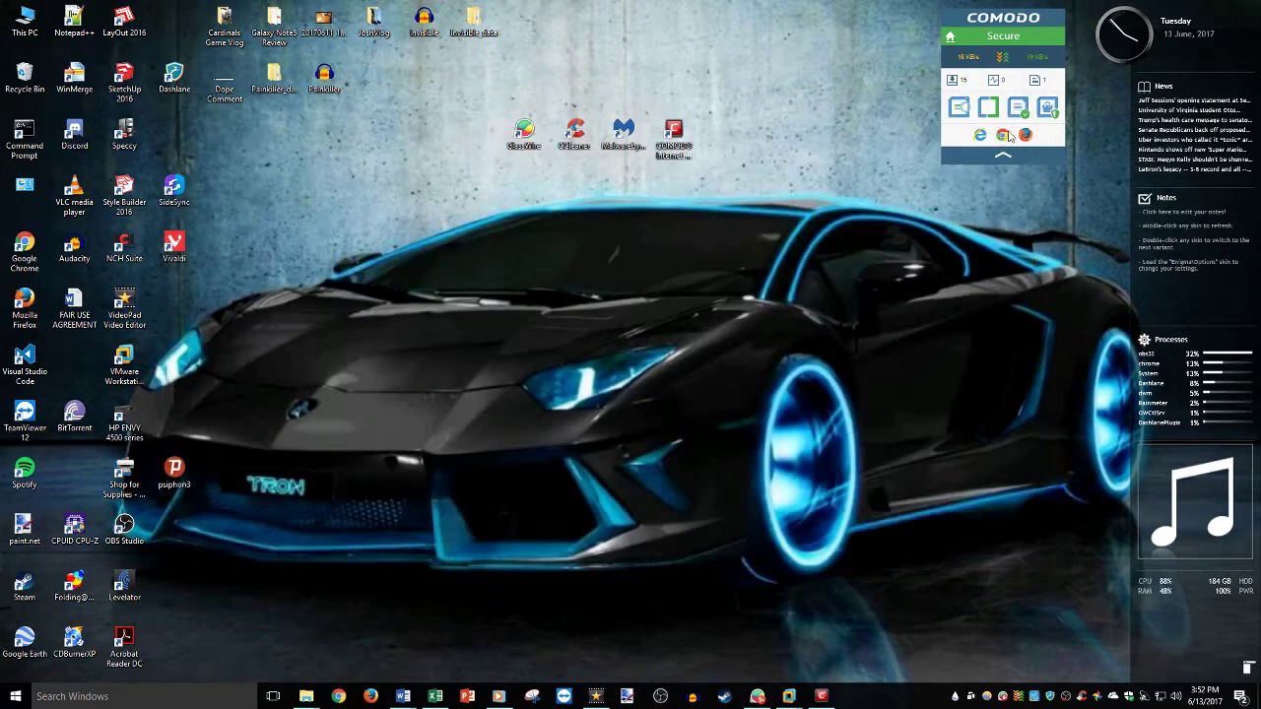
# Step: Reopen Comodo Internet Security Premium 10 from its desktop shortcut
pyautogui.doubleClick(693, 138)
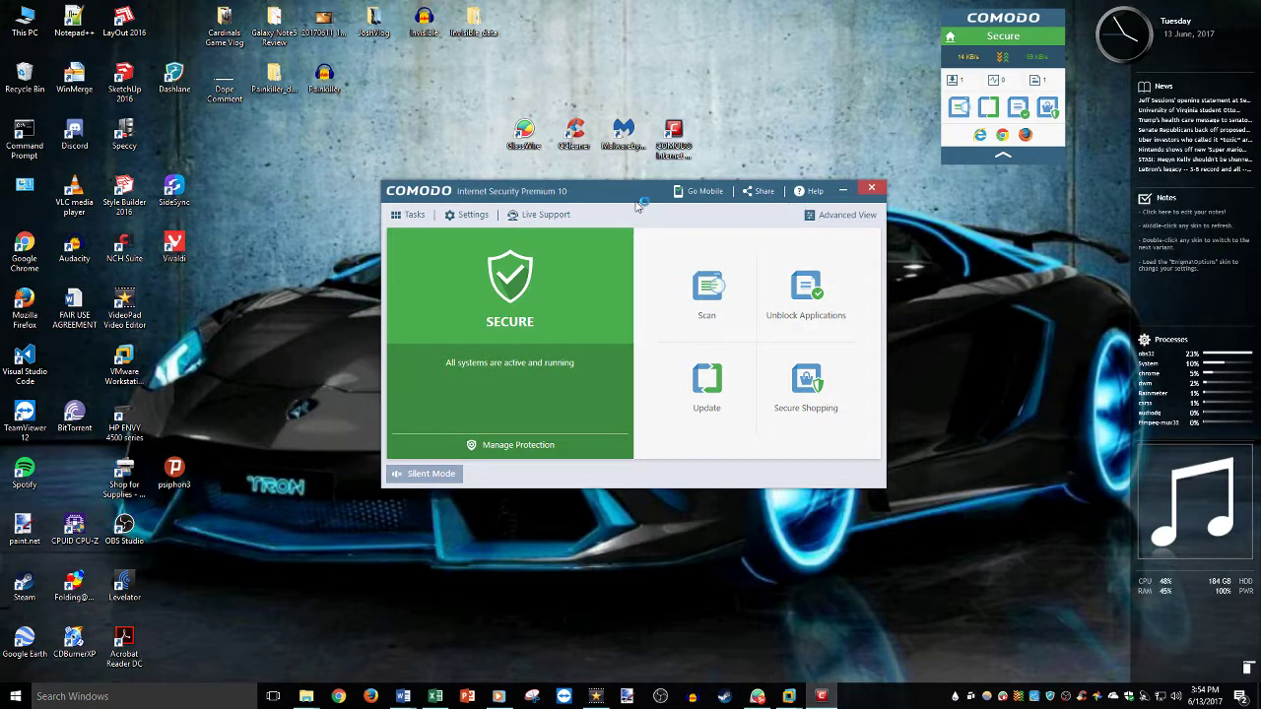
# Step: Close the Comodo Internet Security main window
pyautogui.click(872, 188)
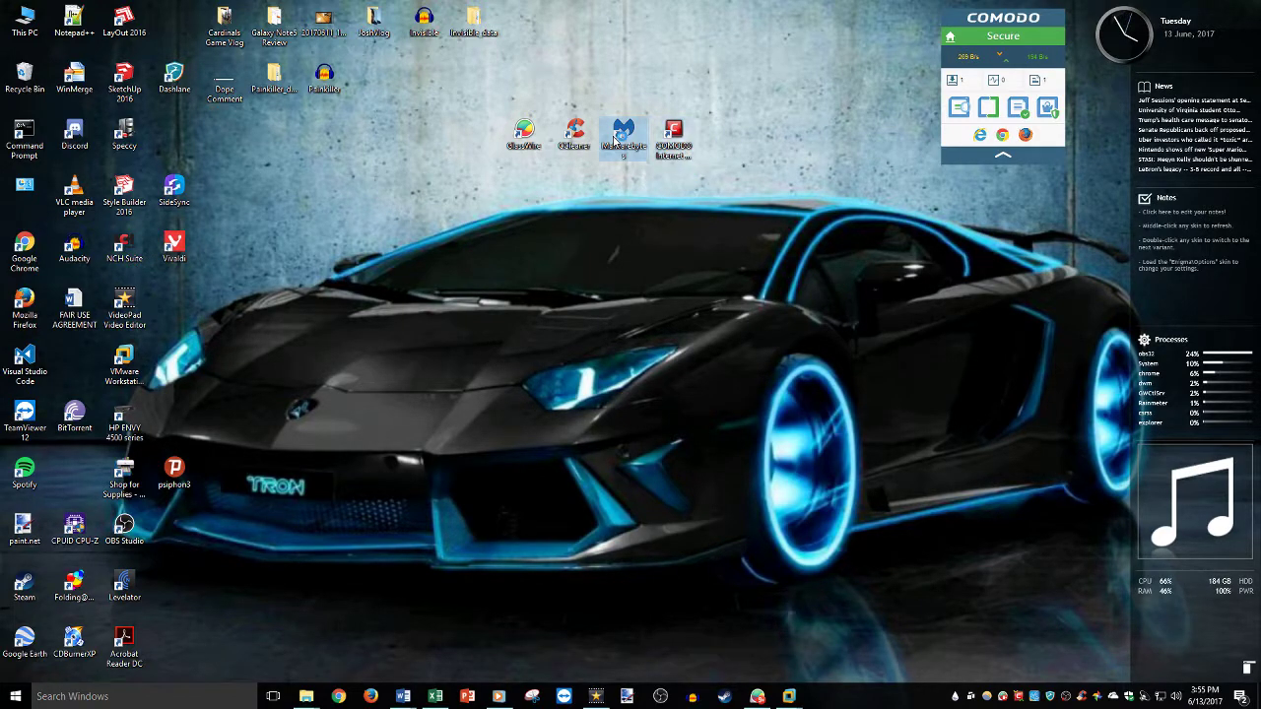
# Step: Launch Malwarebytes Free from its desktop shortcut
pyautogui.doubleClick(617, 137)
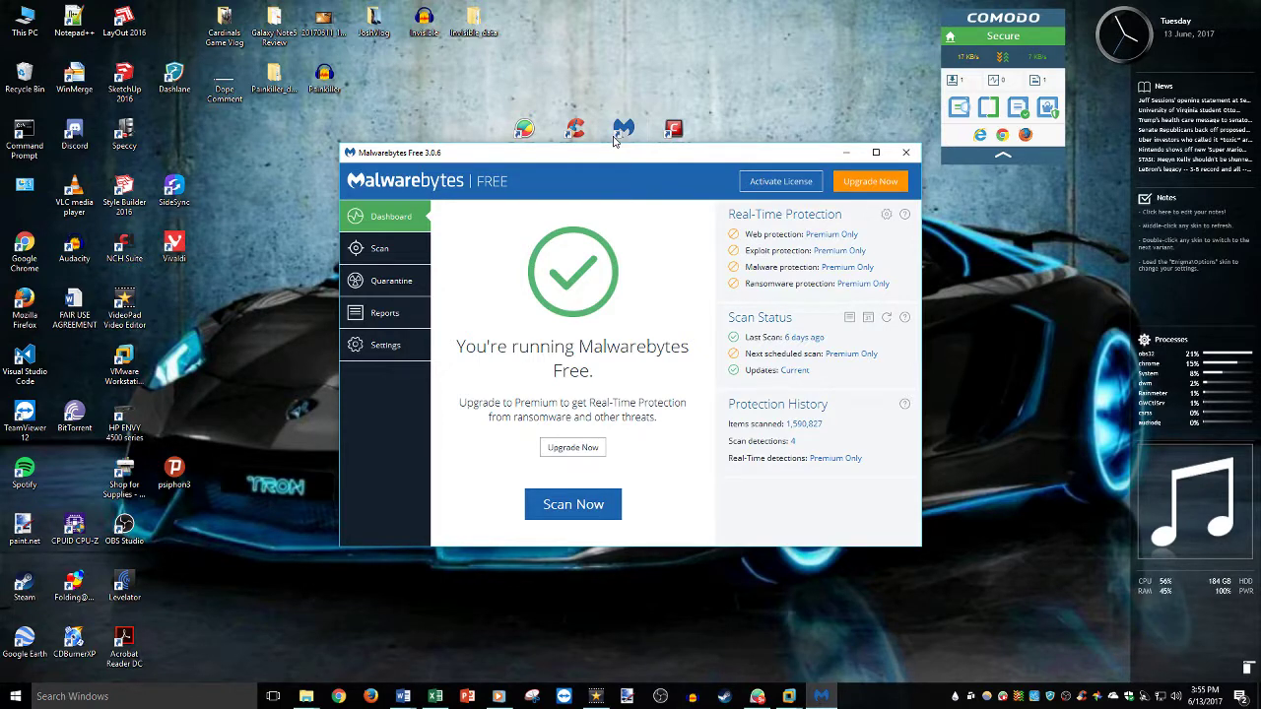
# Step: Move the Malwarebytes dashboard window a little higher and to the right
pyautogui.doubleClick(617, 137)
pyautogui.moveTo(658, 154)
pyautogui.mouseDown()
pyautogui.moveTo(637, 125)
pyautogui.moveTo(636, 139)
pyautogui.moveTo(659, 144)
pyautogui.mouseUp()
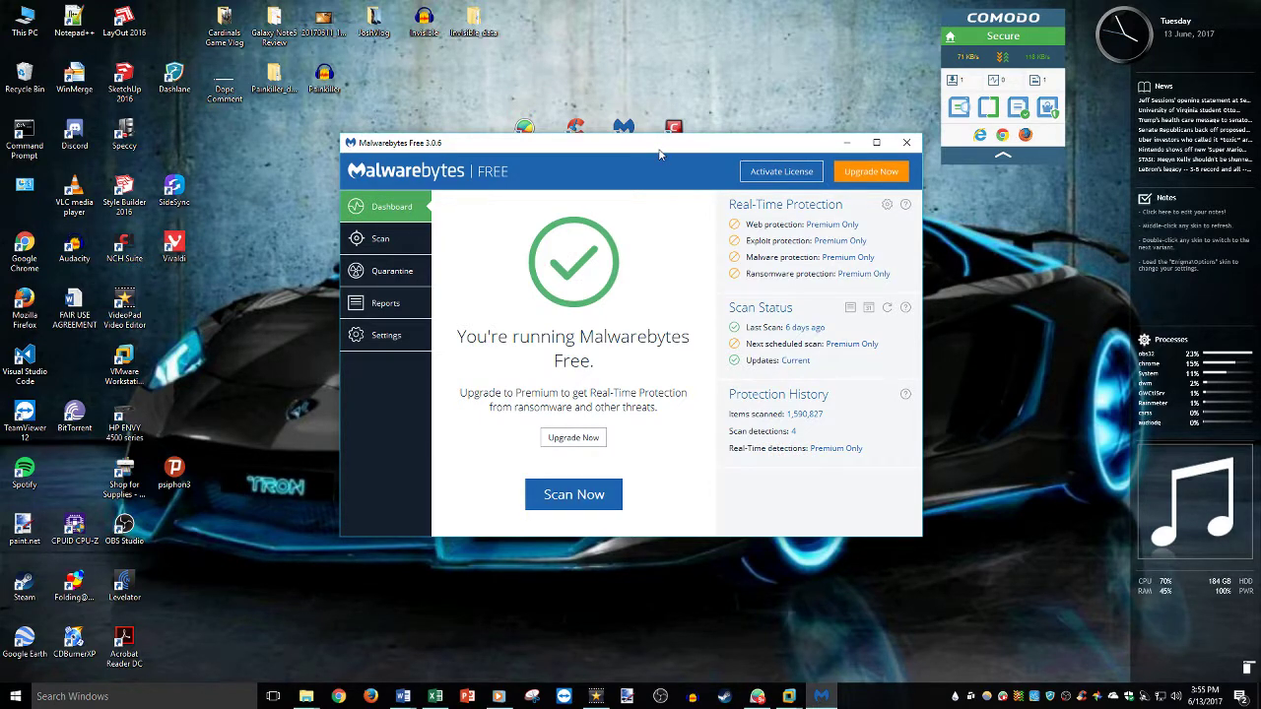
pyautogui.moveTo(661, 151); pyautogui.dragTo(625, 150)
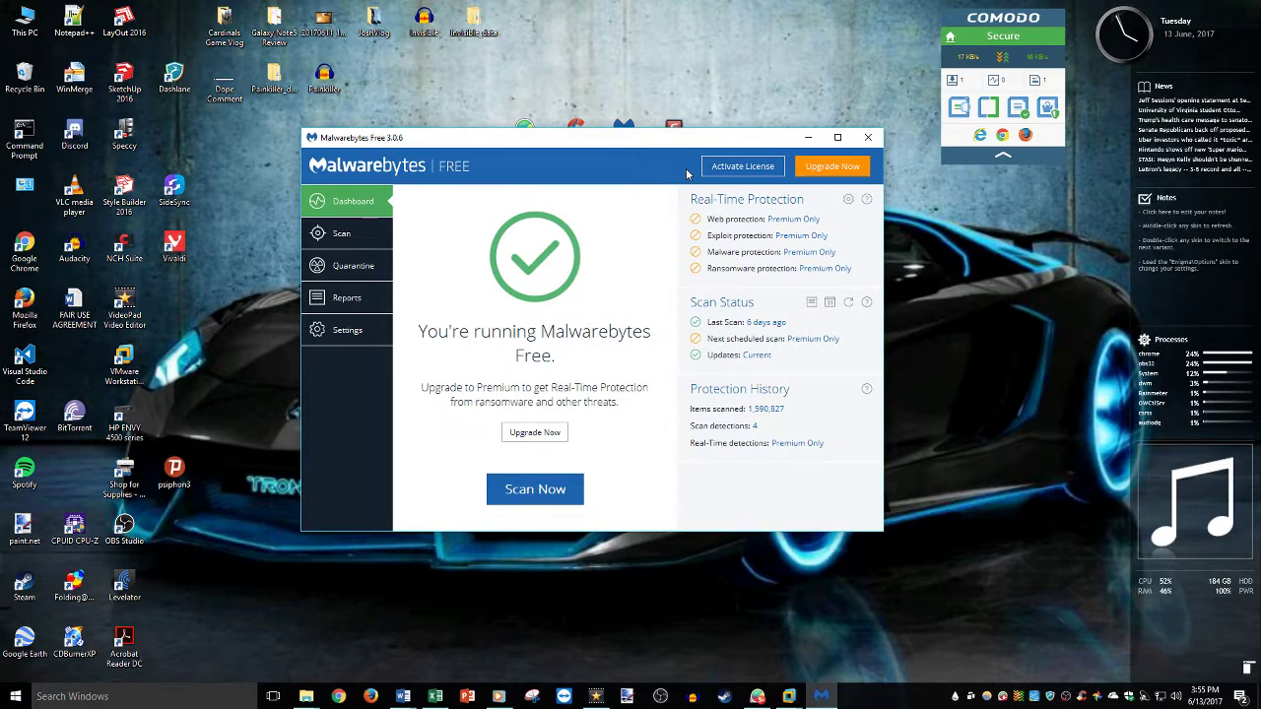
pyautogui.moveTo(665, 149); pyautogui.dragTo(694, 108)
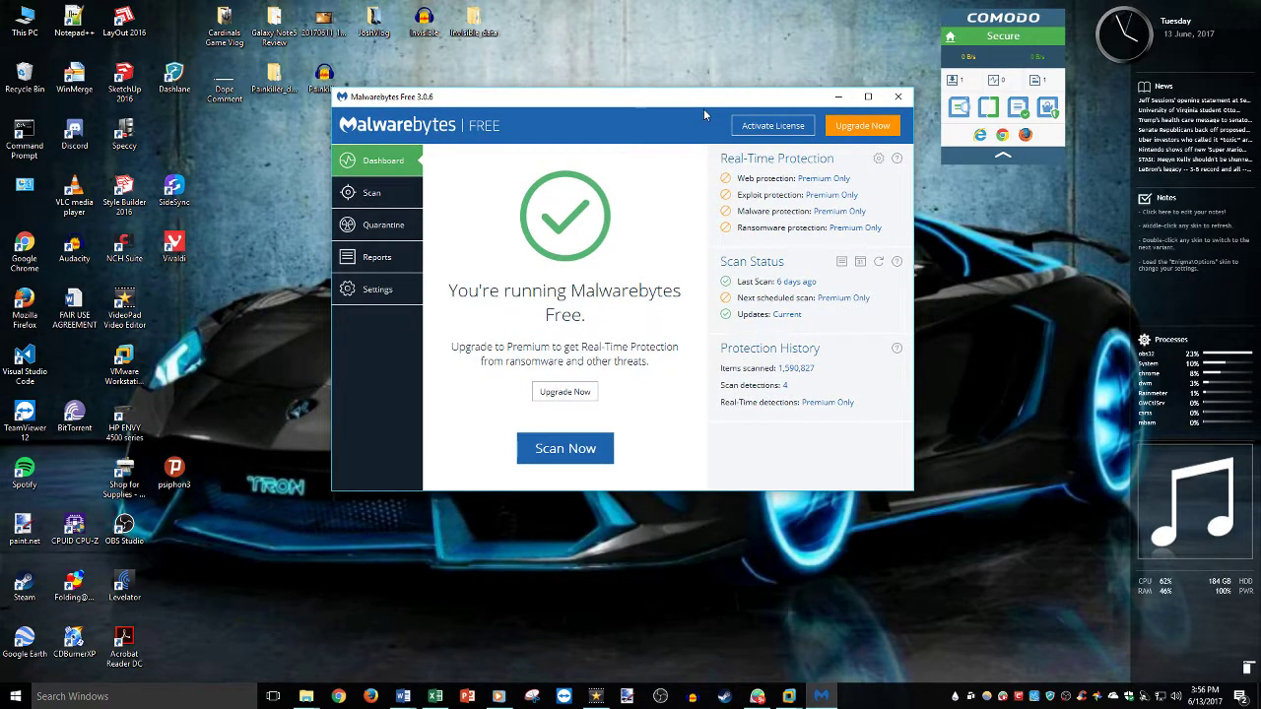
# Step: Select all four quarantined PUP.Optional.MindSpark items, decline deleting them, and close Malwarebytes
pyautogui.click(403, 225)
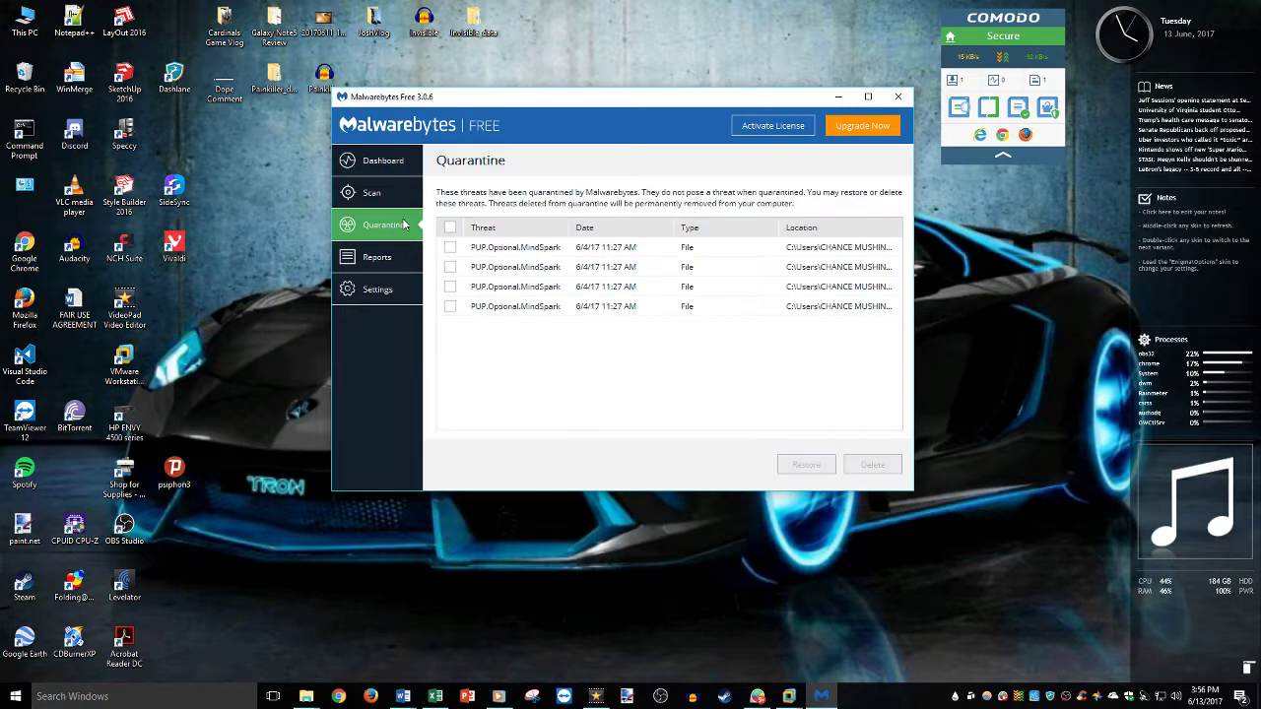
pyautogui.click(453, 233)
pyautogui.click(873, 464)
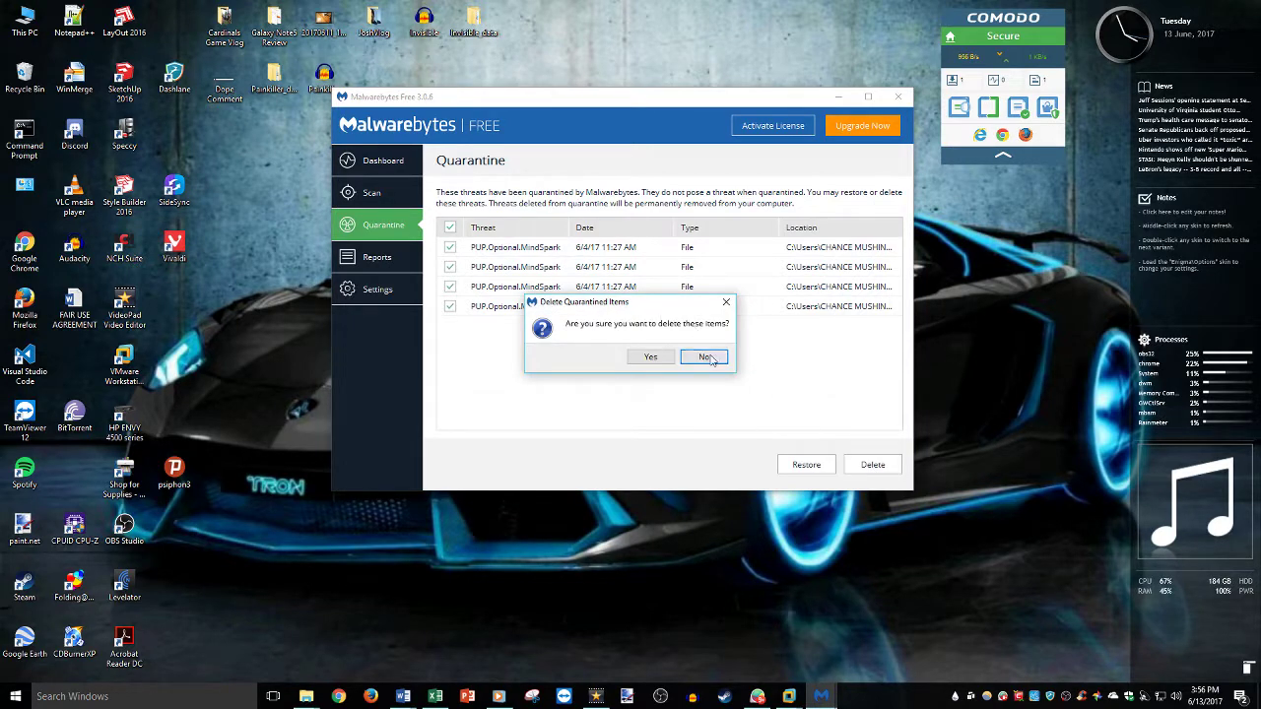
pyautogui.click(706, 356)
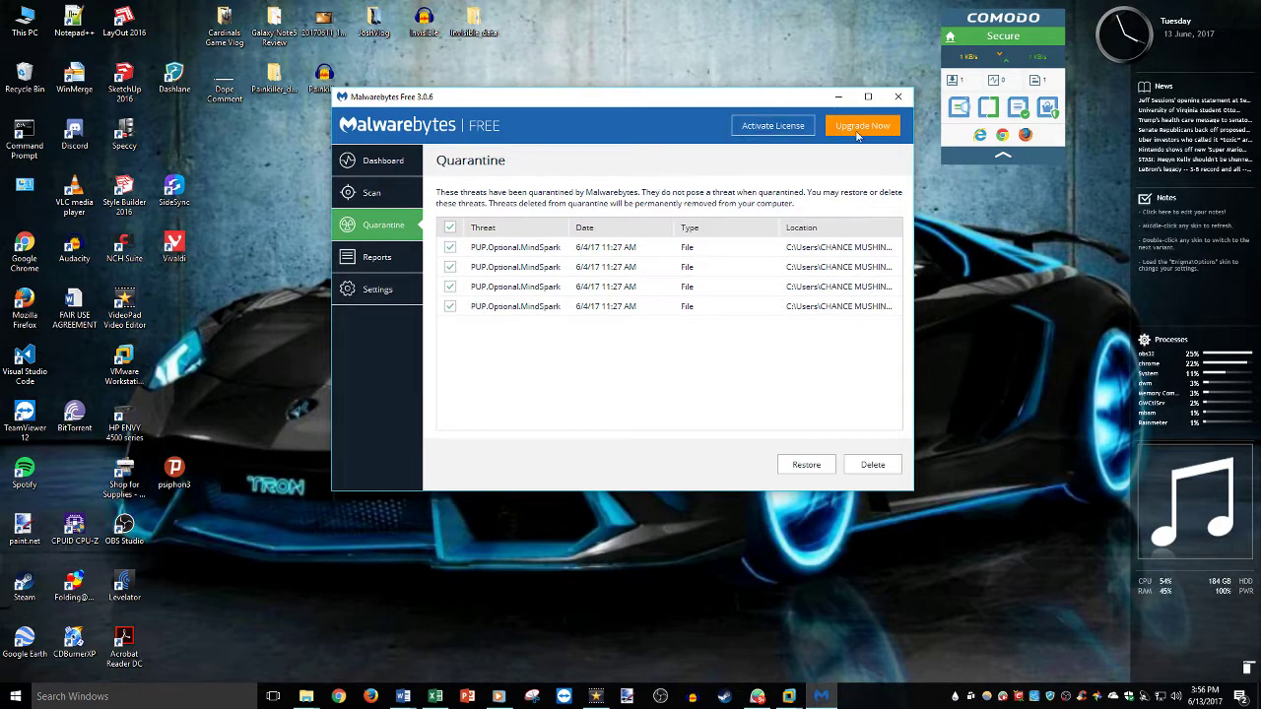
pyautogui.click(890, 103)
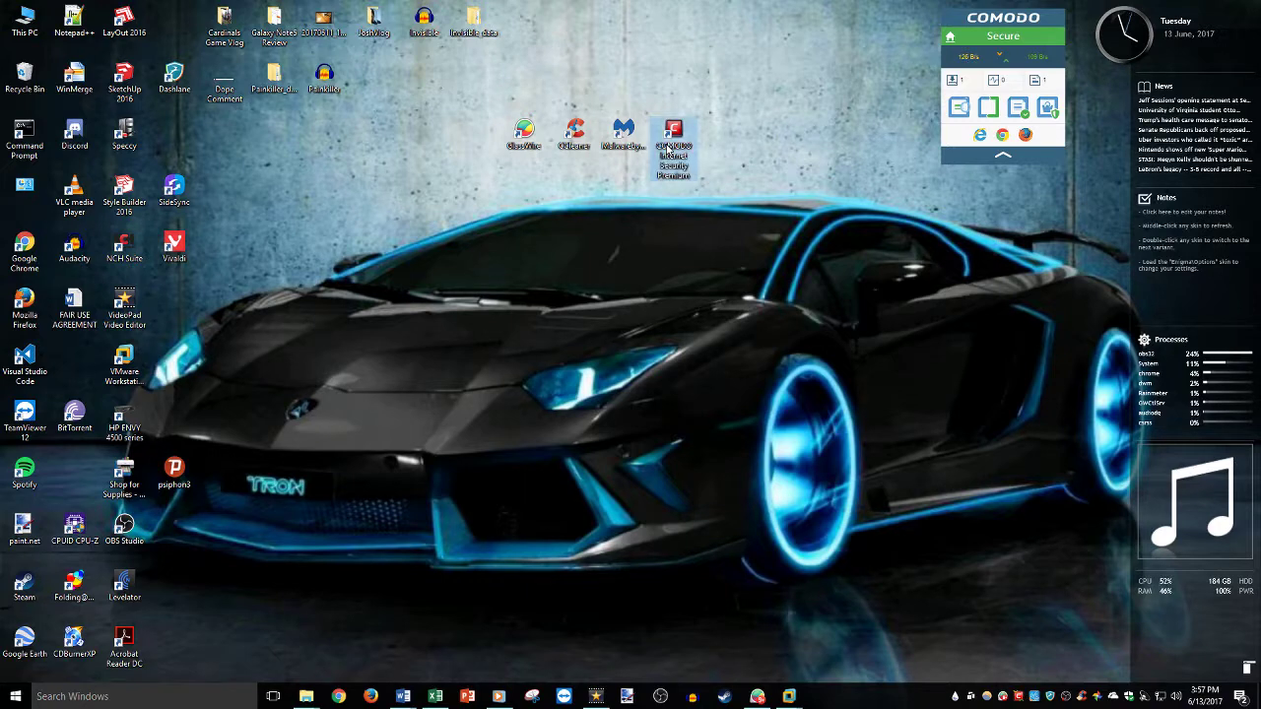
# Step: Launch Comodo and Malwarebytes from the desktop, moving Malwarebytes down-left and Comodo to the front
pyautogui.doubleClick(669, 148)
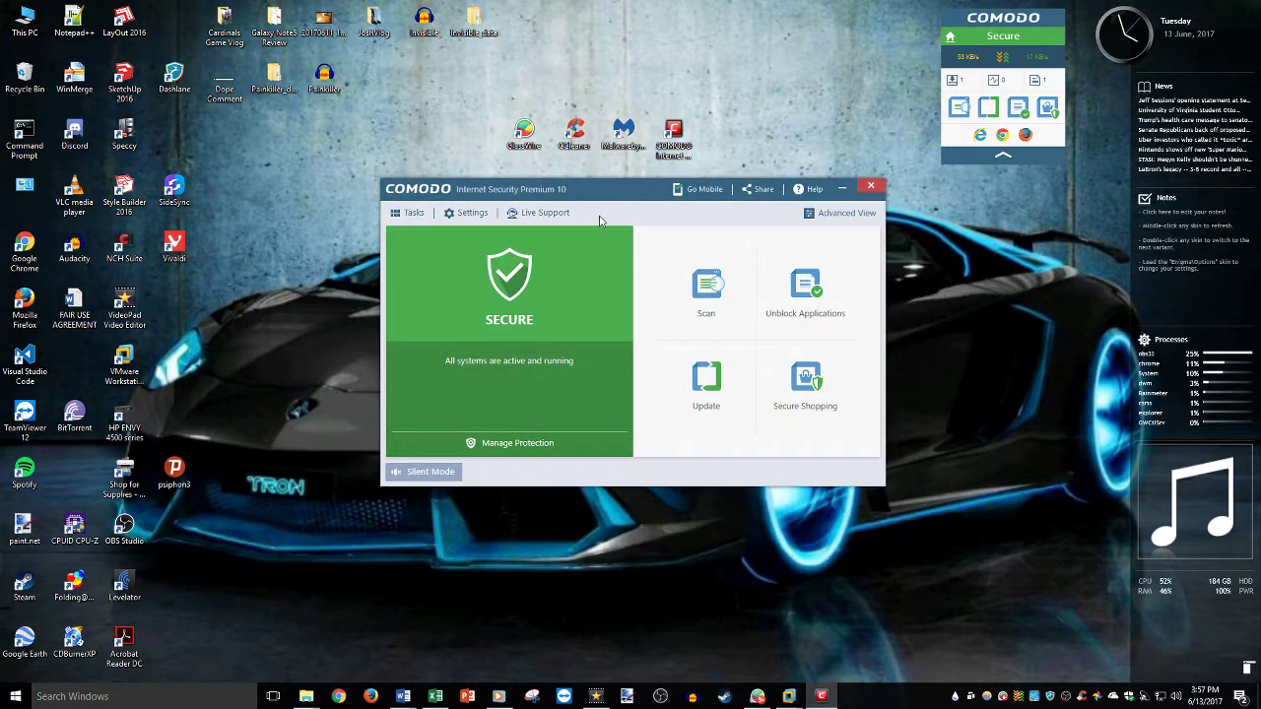
pyautogui.moveTo(636, 202); pyautogui.dragTo(647, 205)
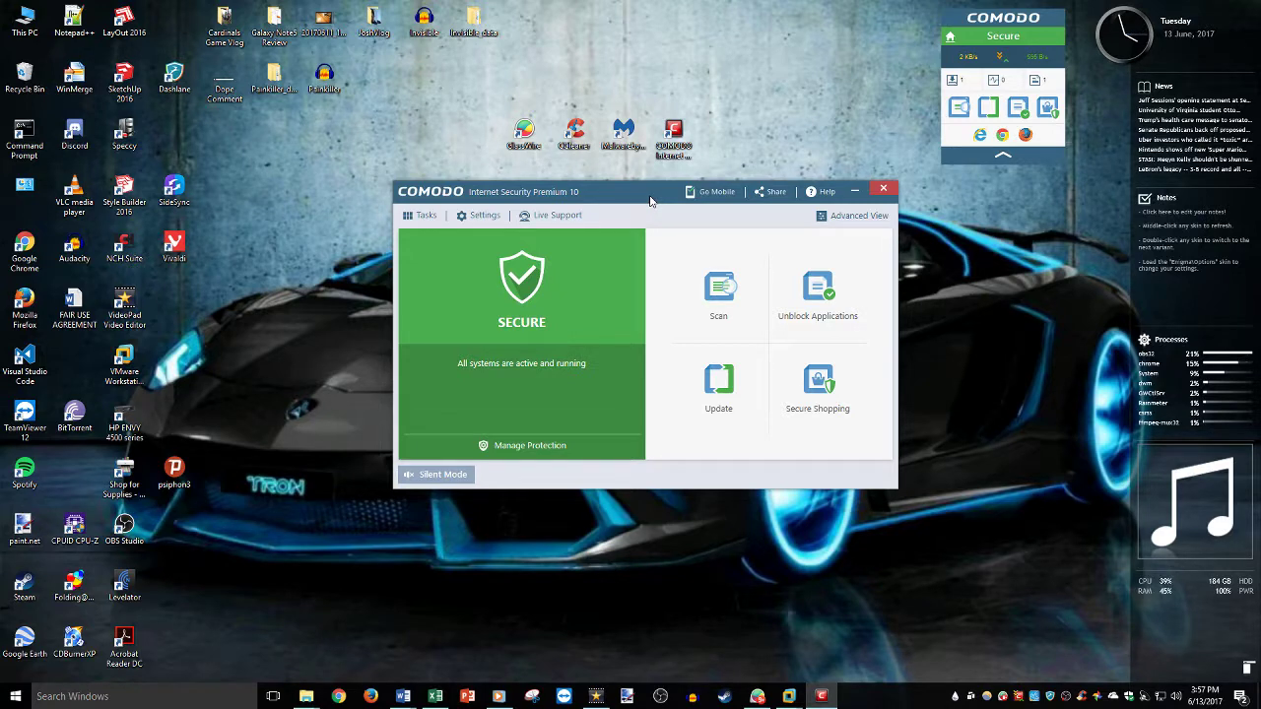
pyautogui.click(622, 141)
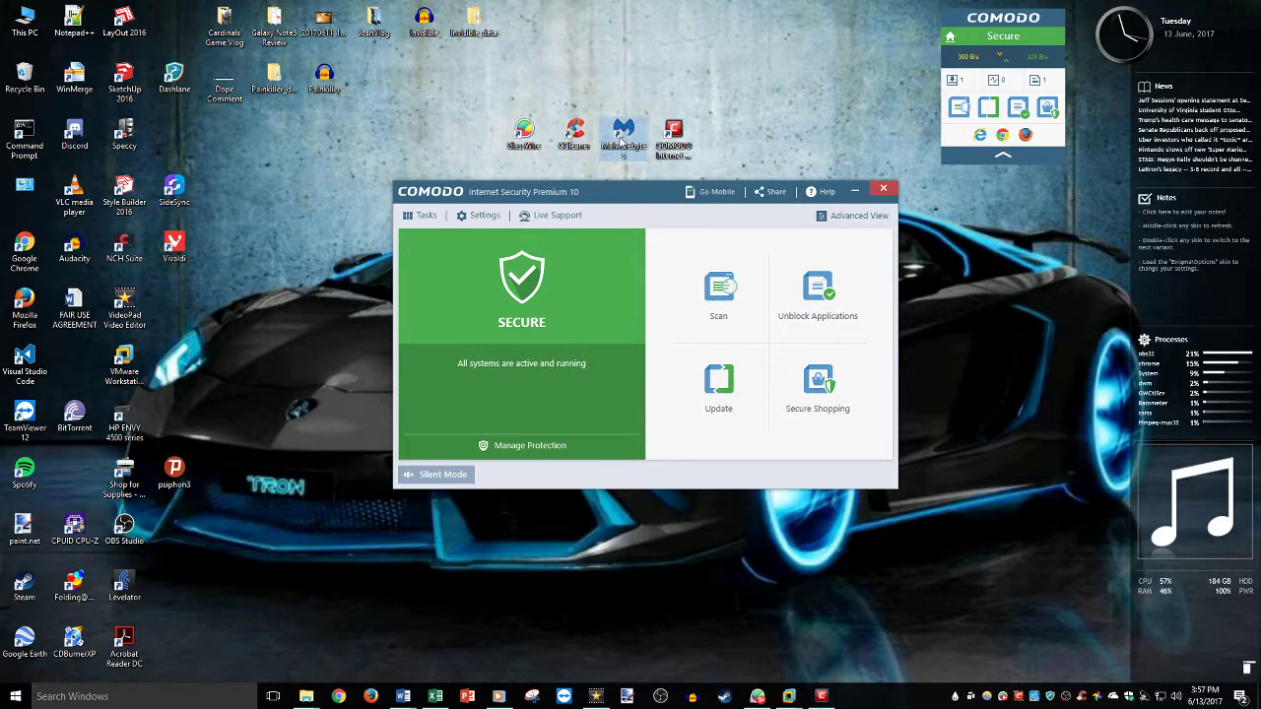
pyautogui.doubleClick(621, 141)
pyautogui.moveTo(652, 148); pyautogui.dragTo(594, 316)
pyautogui.click(631, 187)
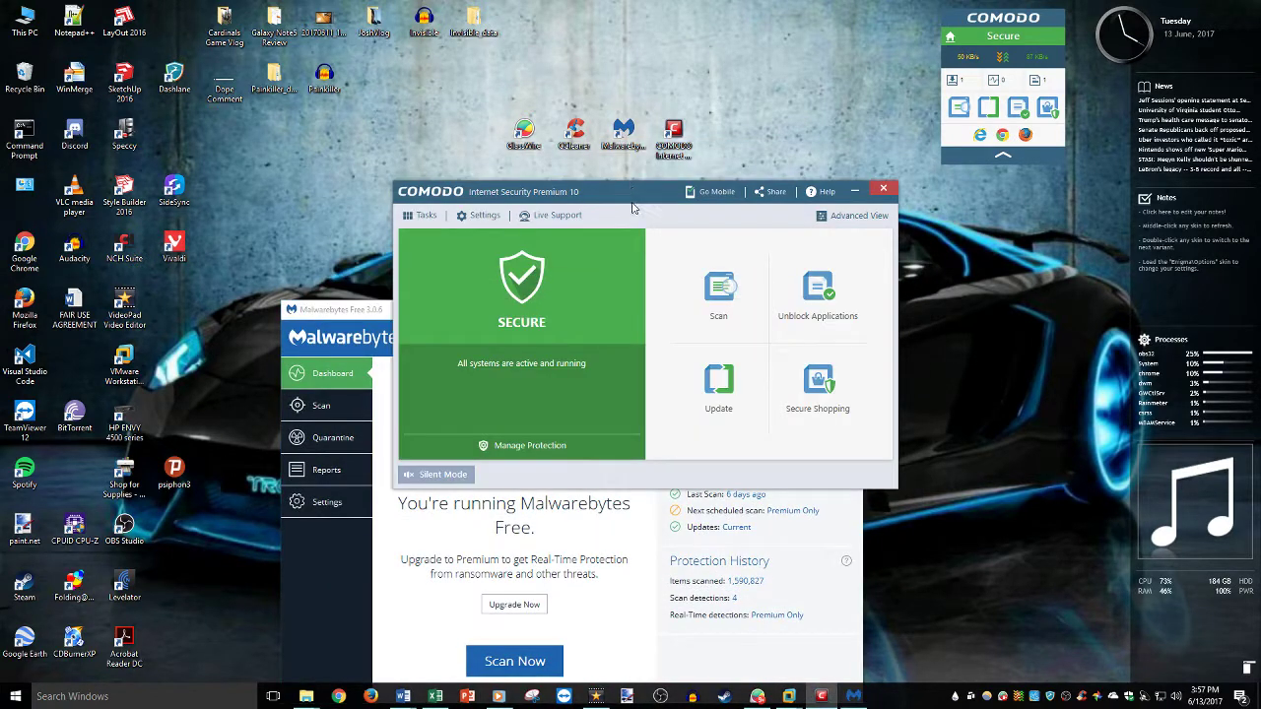
# Step: Rearrange the Malwarebytes and Comodo windows, then close Comodo Internet Security
pyautogui.click(383, 312)
pyautogui.moveTo(572, 302); pyautogui.dragTo(518, 138)
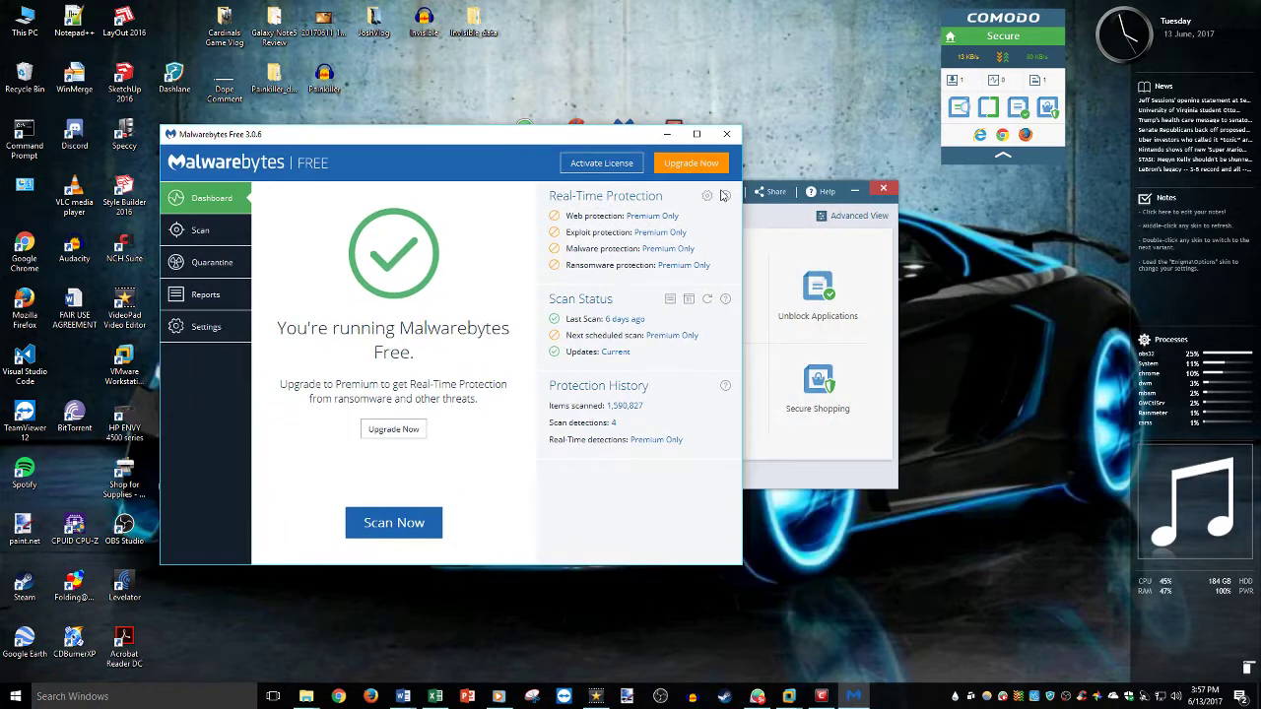
pyautogui.click(765, 236)
pyautogui.moveTo(621, 202); pyautogui.dragTo(873, 171)
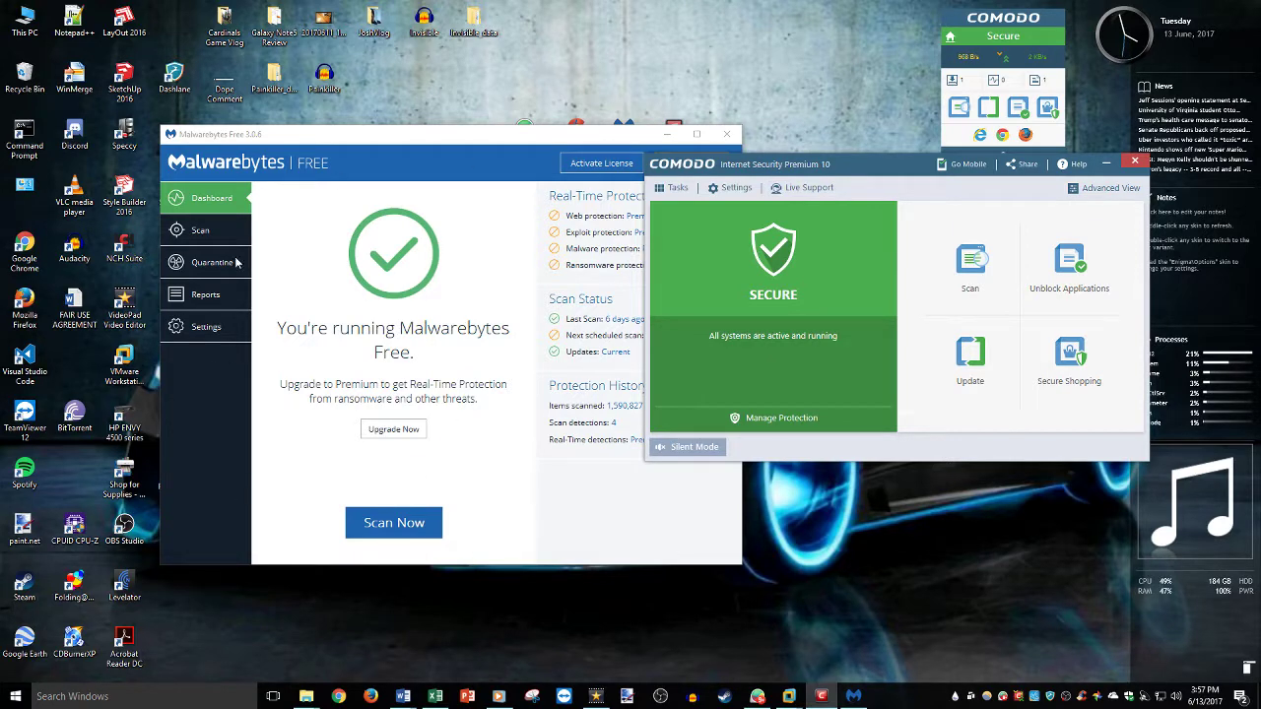
pyautogui.moveTo(493, 142); pyautogui.dragTo(377, 132)
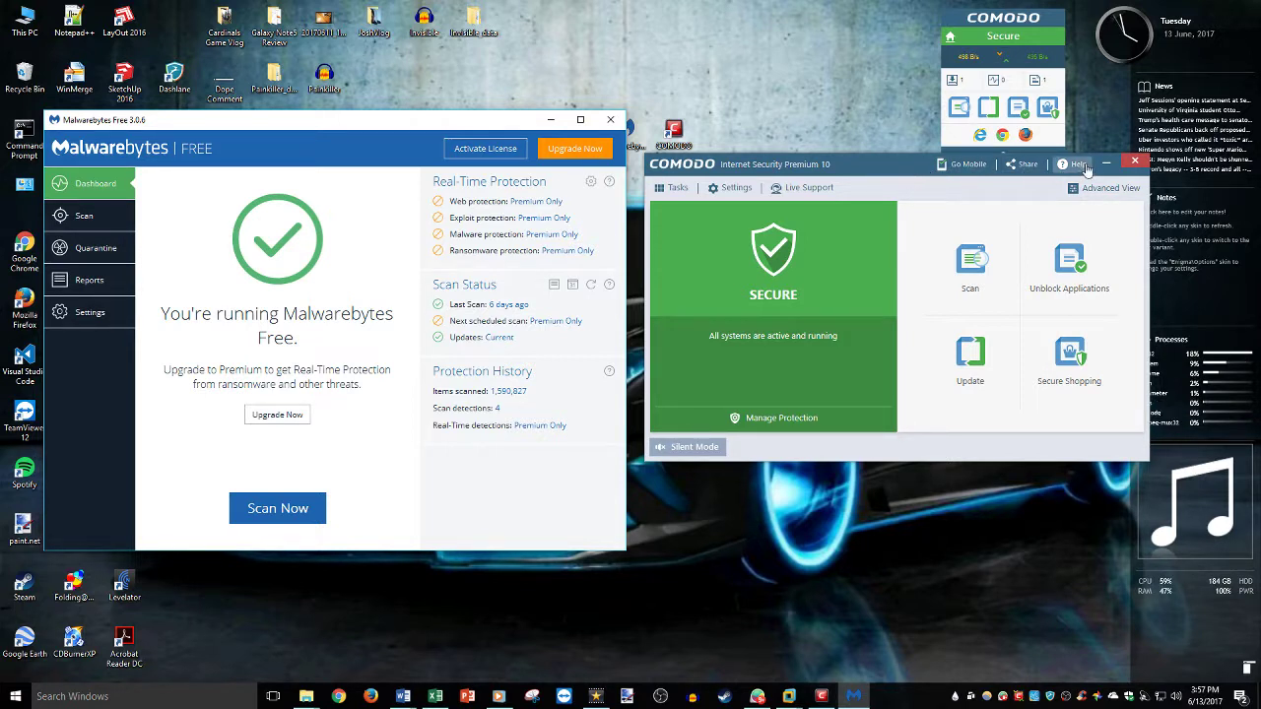
pyautogui.click(1133, 163)
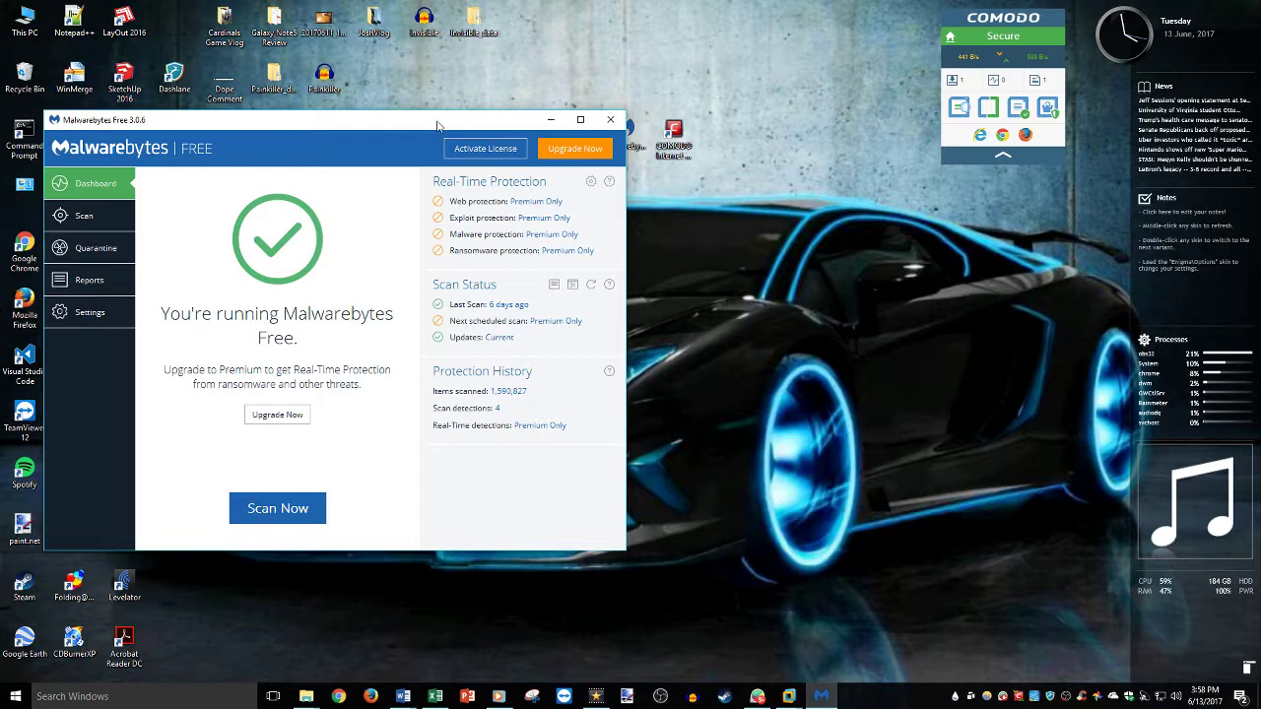
# Step: Move Malwarebytes toward the centre of the desktop and close it
pyautogui.moveTo(439, 125); pyautogui.dragTo(746, 109)
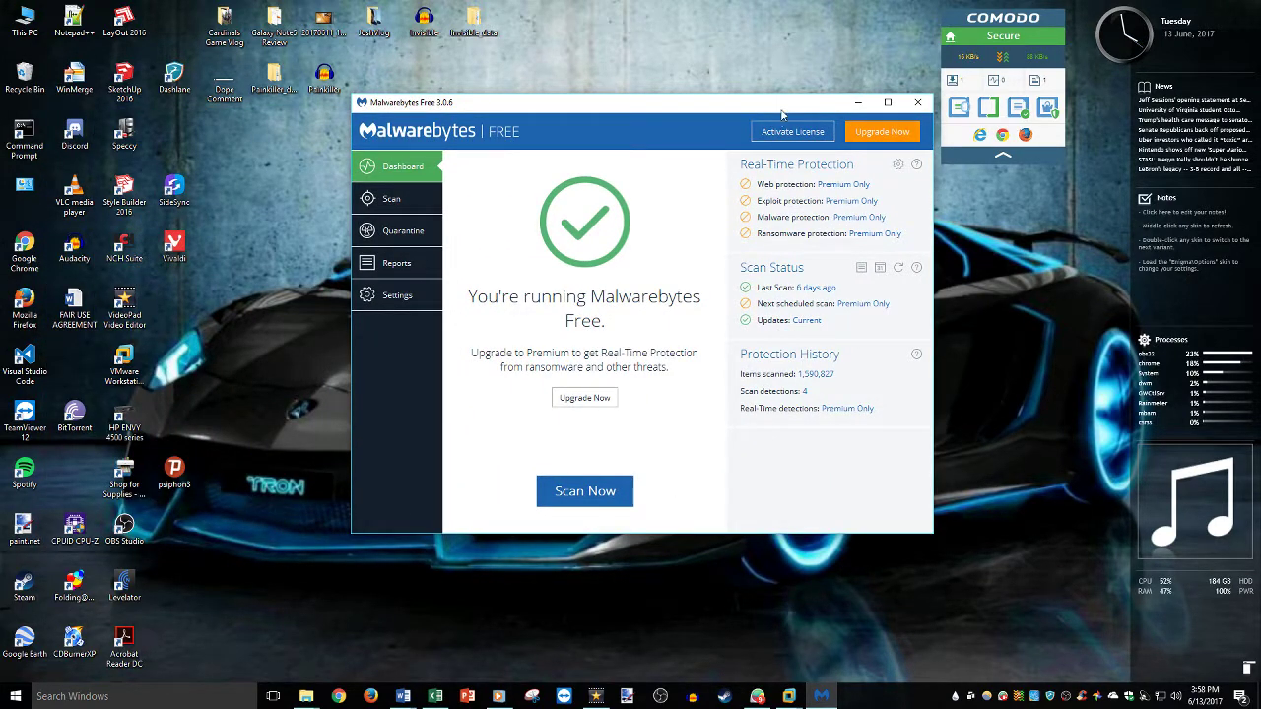
pyautogui.moveTo(782, 115); pyautogui.dragTo(723, 88)
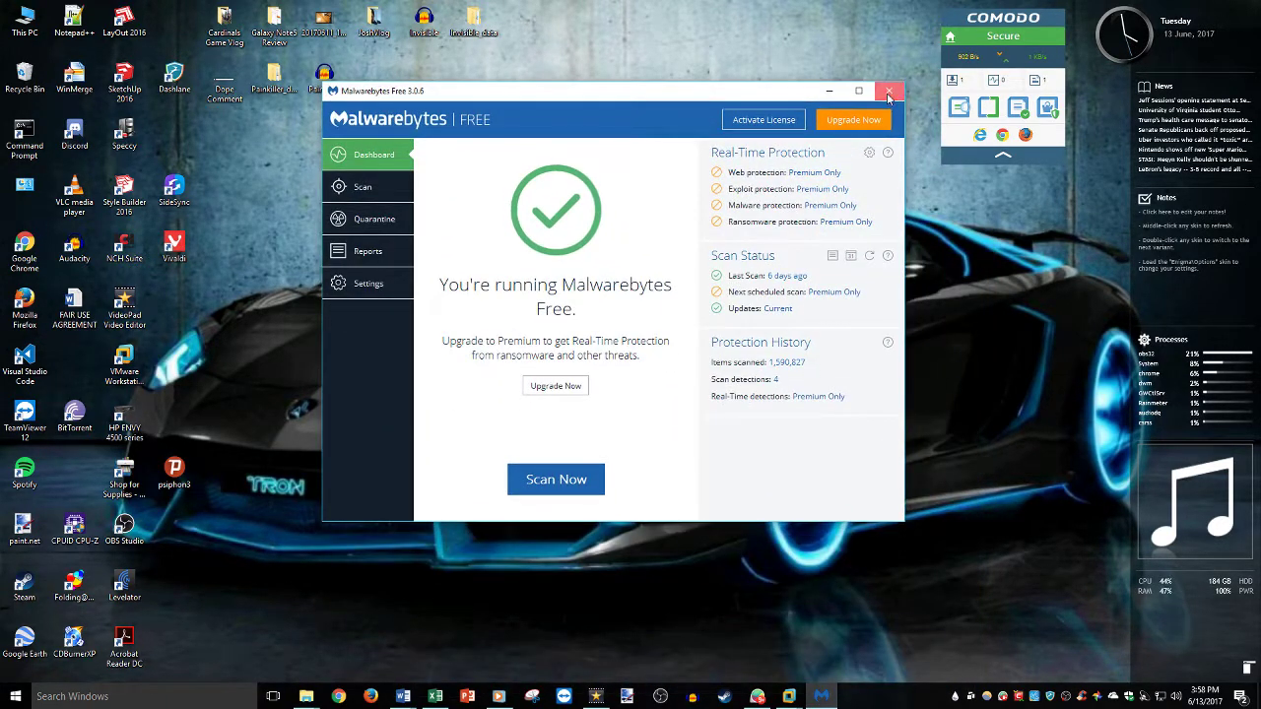
pyautogui.click(887, 93)
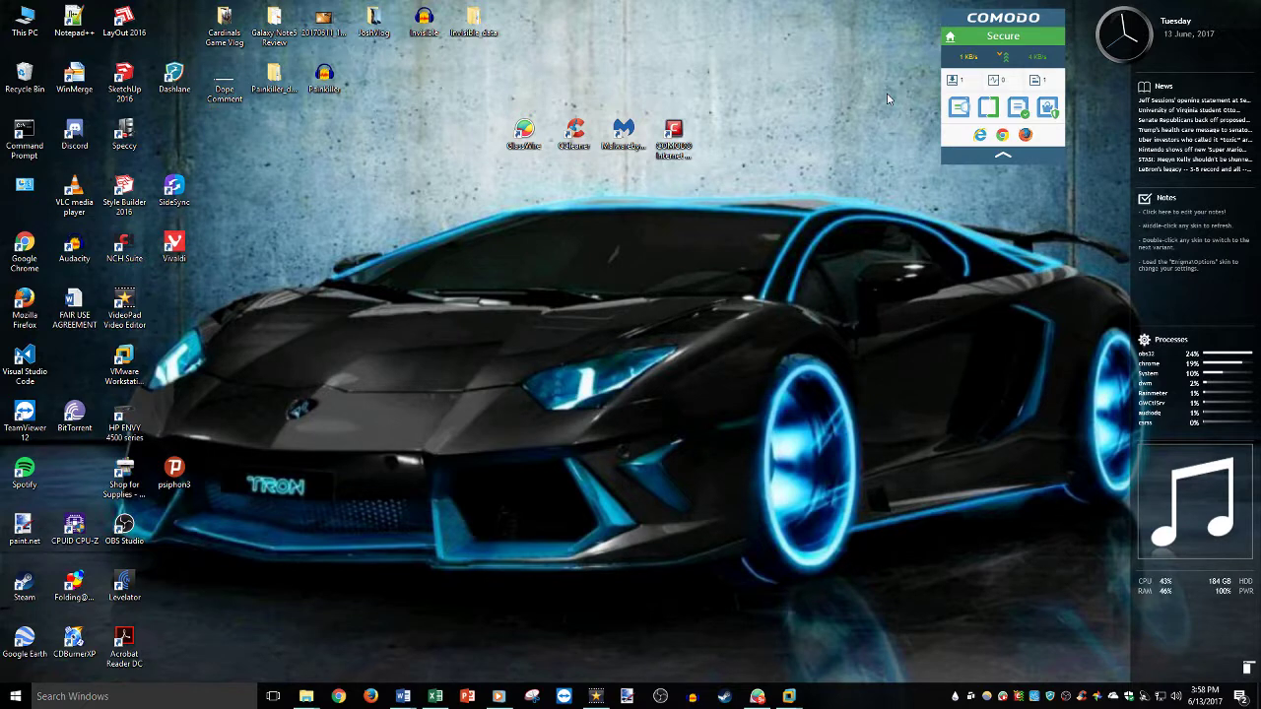
# Step: Launch GlassWire from the desktop and switch its graph to live 5-minute traffic
pyautogui.doubleClick(525, 135)
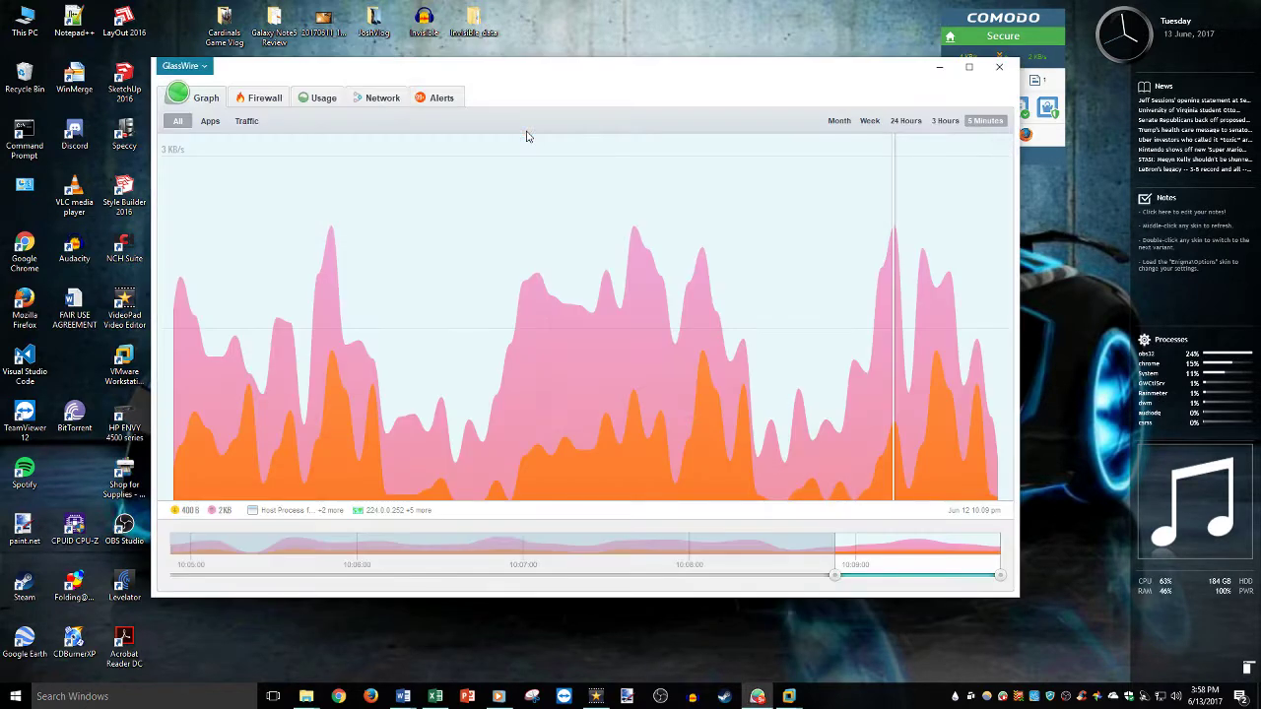
pyautogui.moveTo(604, 89); pyautogui.dragTo(627, 108)
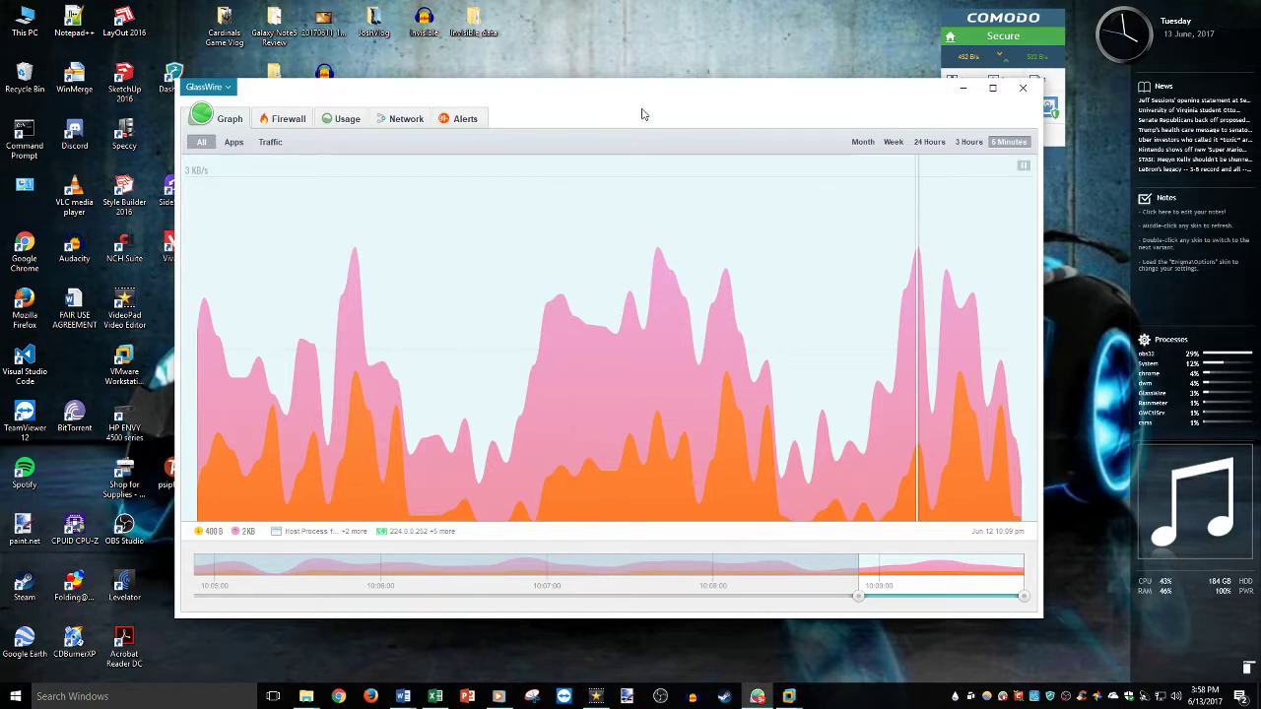
pyautogui.click(1021, 166)
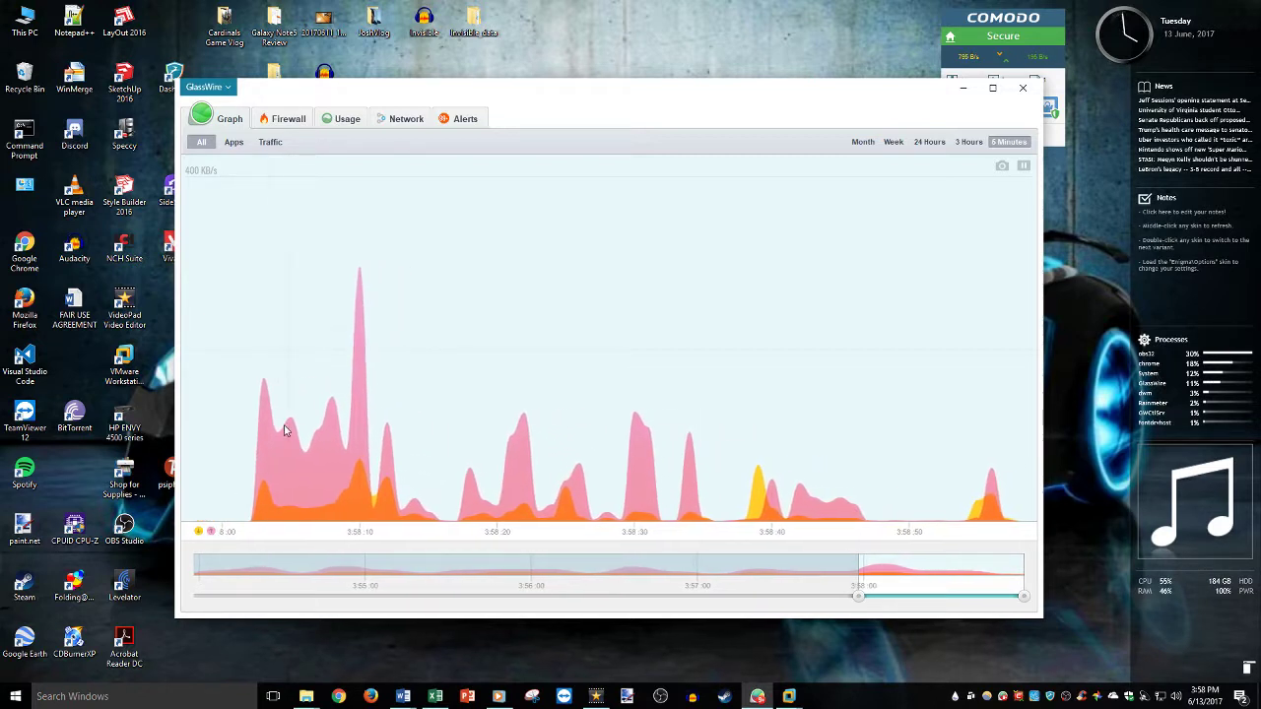
pyautogui.click(205, 87)
pyautogui.click(341, 99)
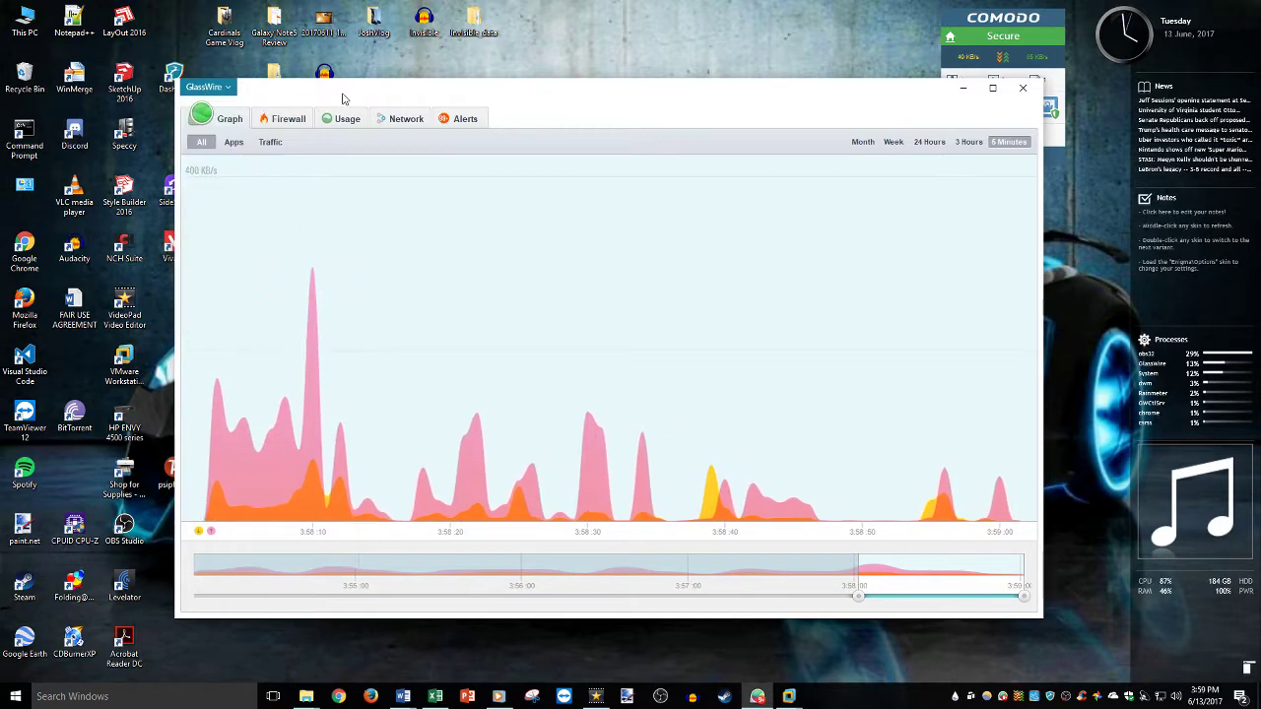
# Step: Block Internet Explorer in GlassWire's Firewall app list, then bring up Windows search
pyautogui.click(289, 119)
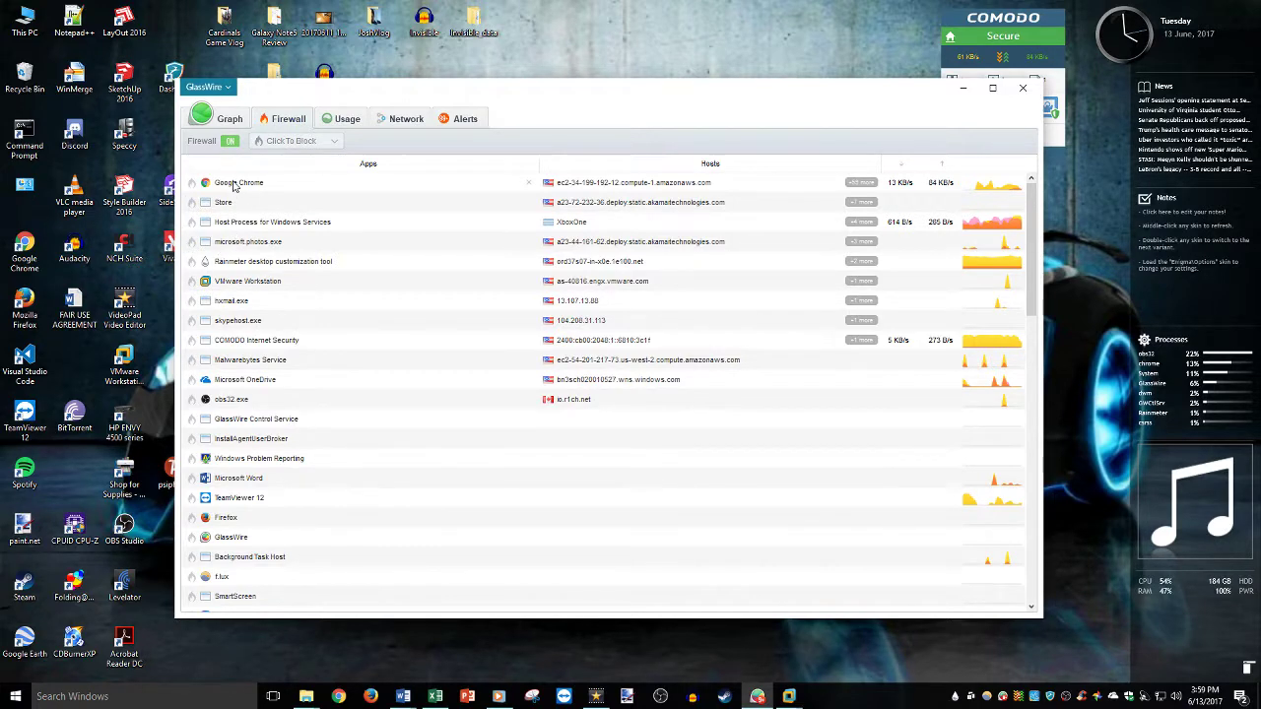
pyautogui.scroll(-12, 343, 288)
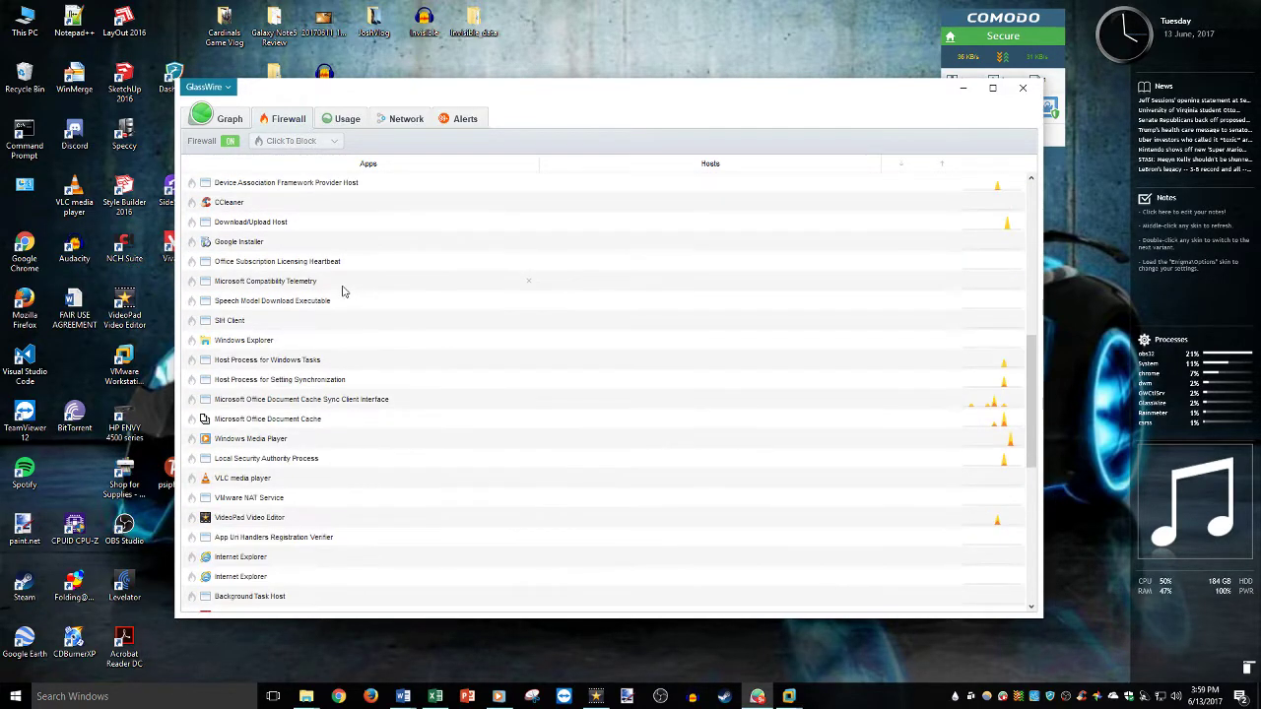
pyautogui.scroll(-1, 344, 290)
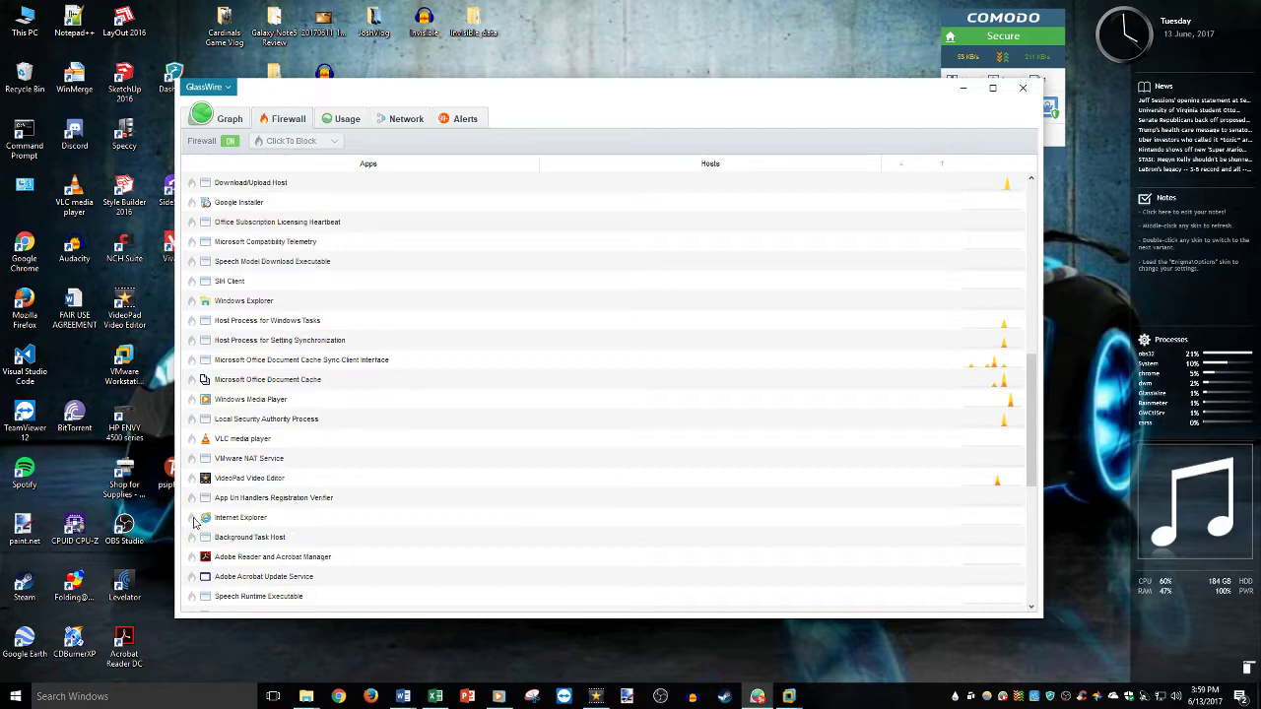
pyautogui.click(192, 517)
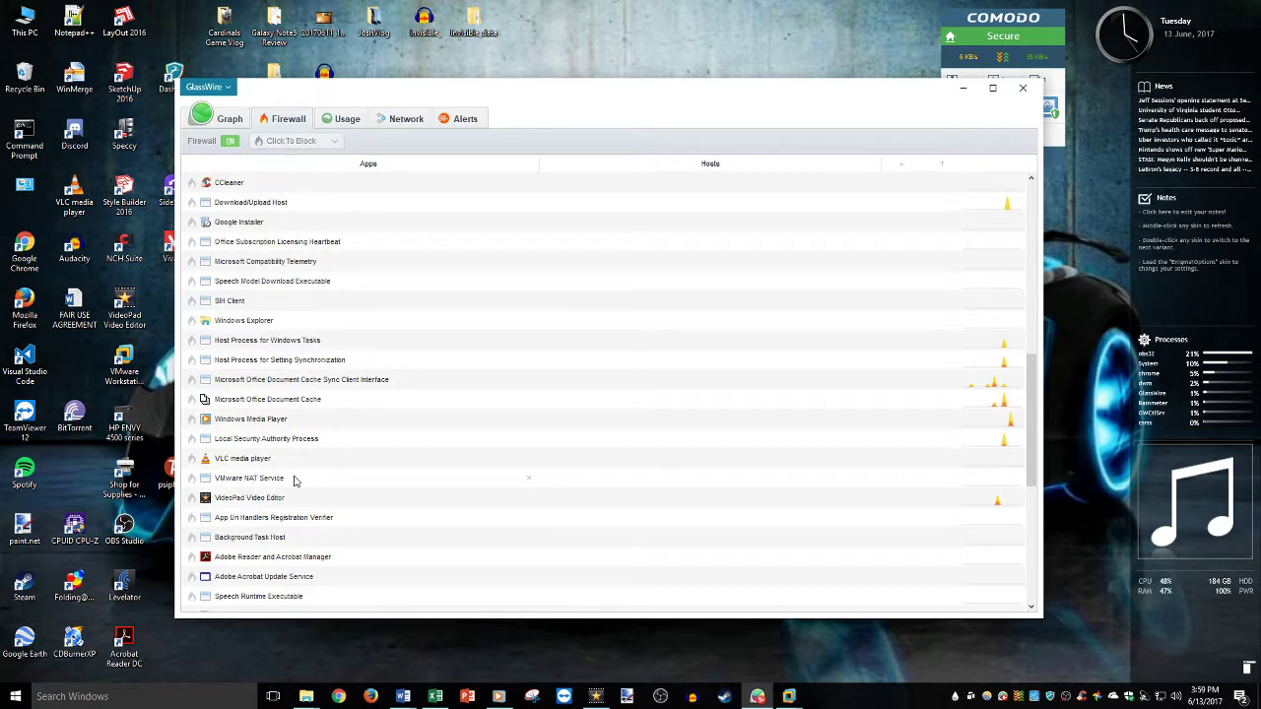
pyautogui.click(99, 697)
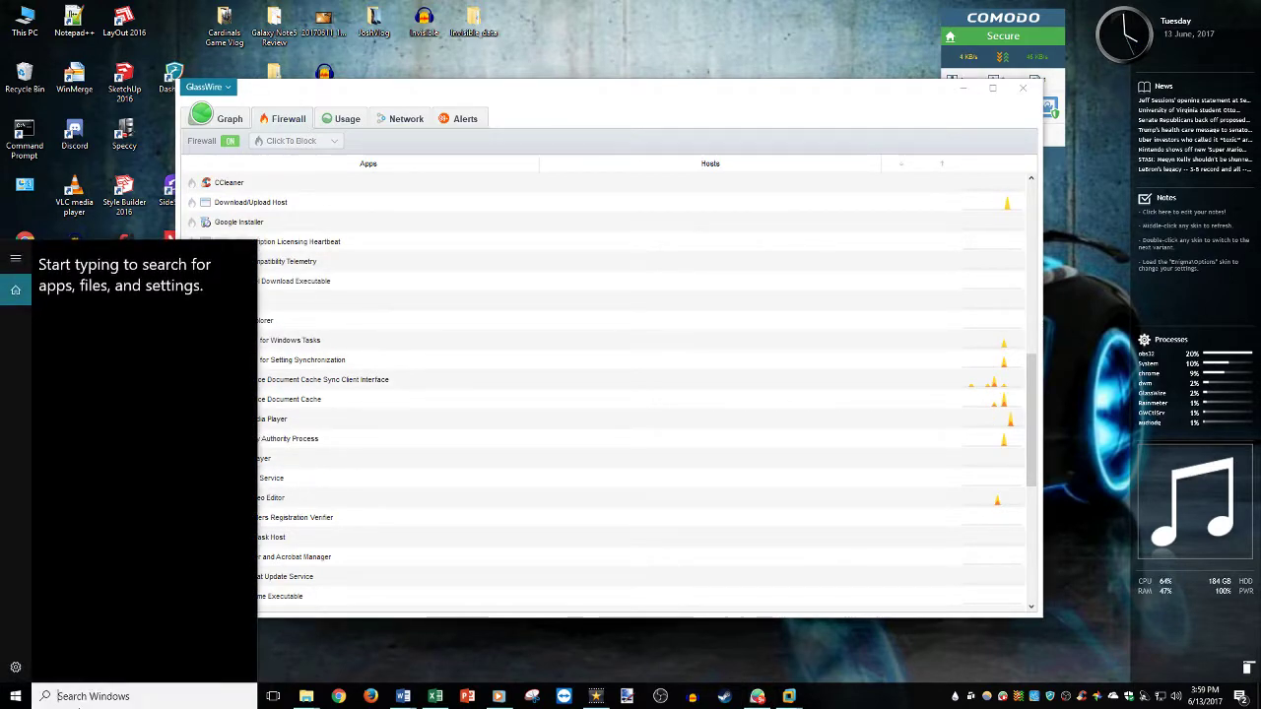
# Step: Launch Internet Explorer by searching 'inter' and try loading google.com
pyautogui.write('inter')
pyautogui.press('Return')
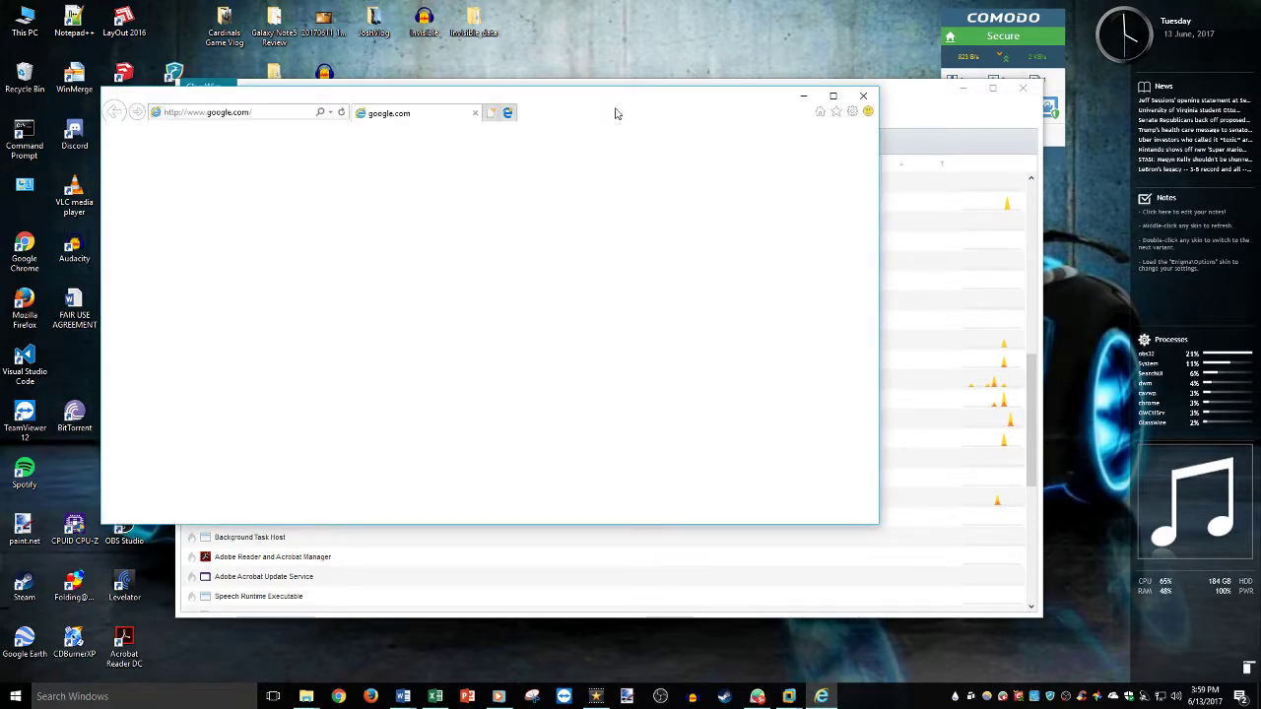
pyautogui.moveTo(616, 113); pyautogui.dragTo(734, 145)
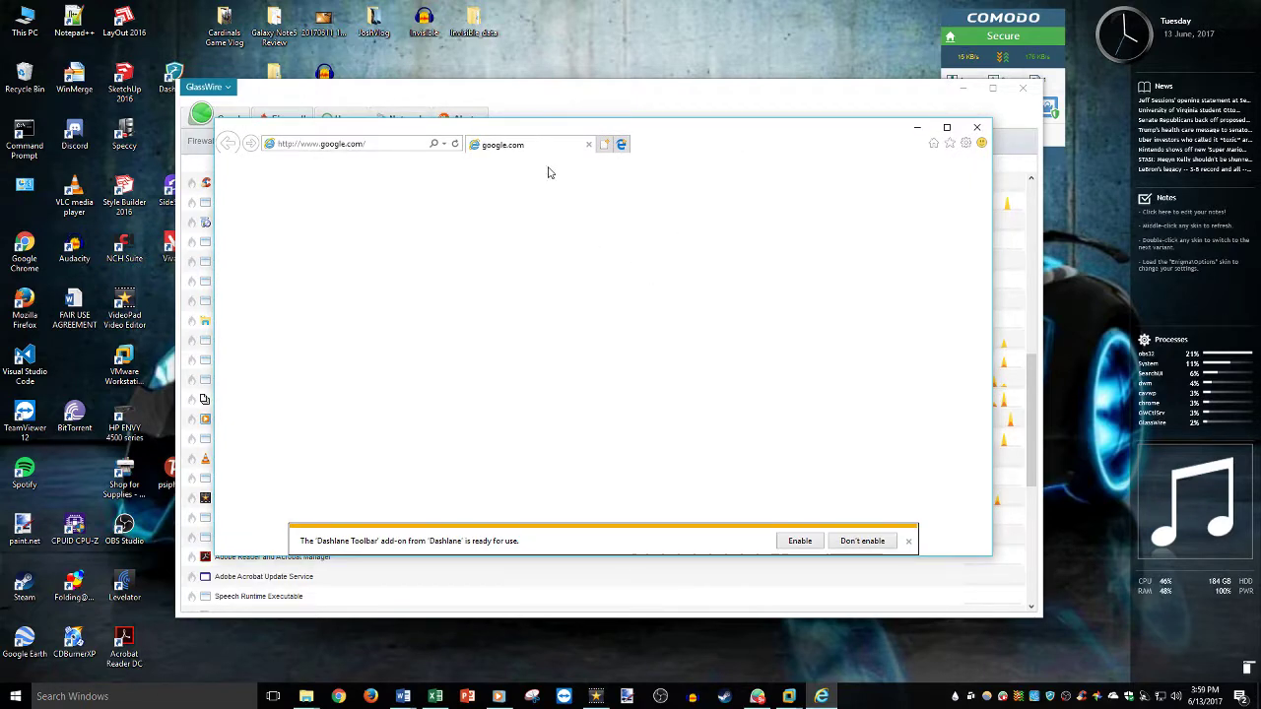
pyautogui.moveTo(764, 150)
pyautogui.mouseDown()
pyautogui.moveTo(700, 149)
pyautogui.moveTo(744, 158)
pyautogui.mouseUp()
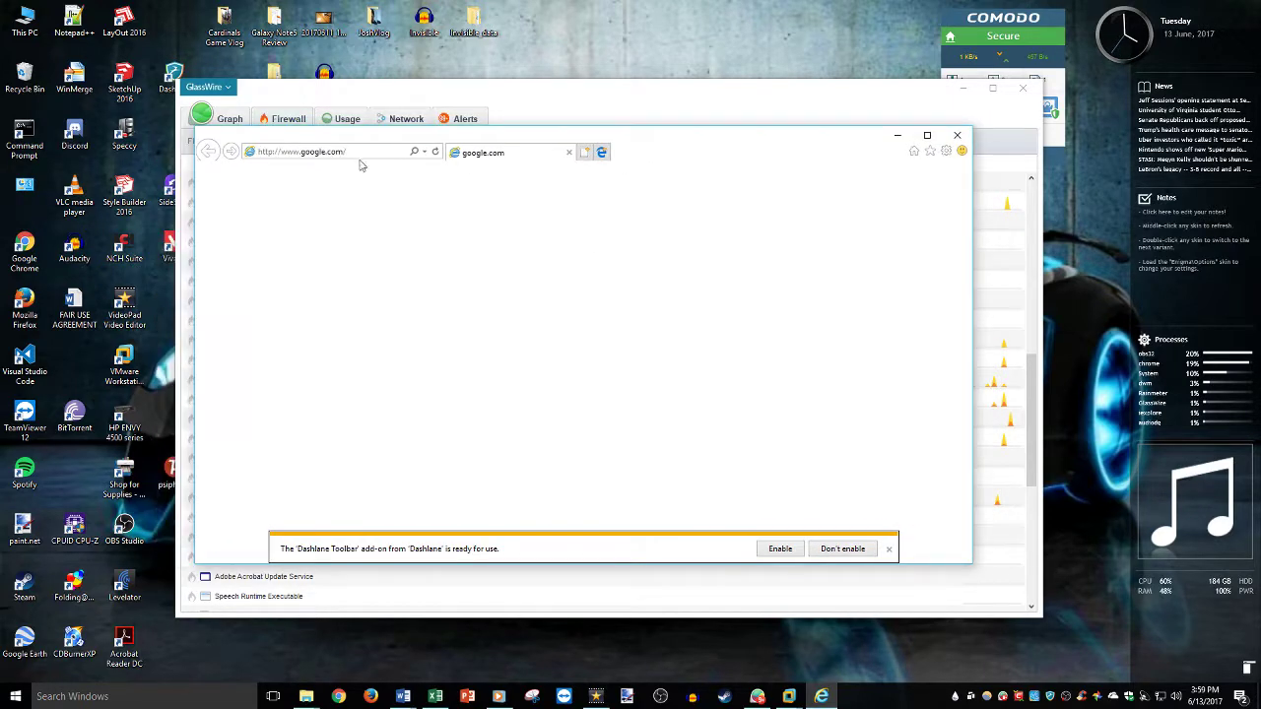
pyautogui.click(353, 158)
pyautogui.write('goo')
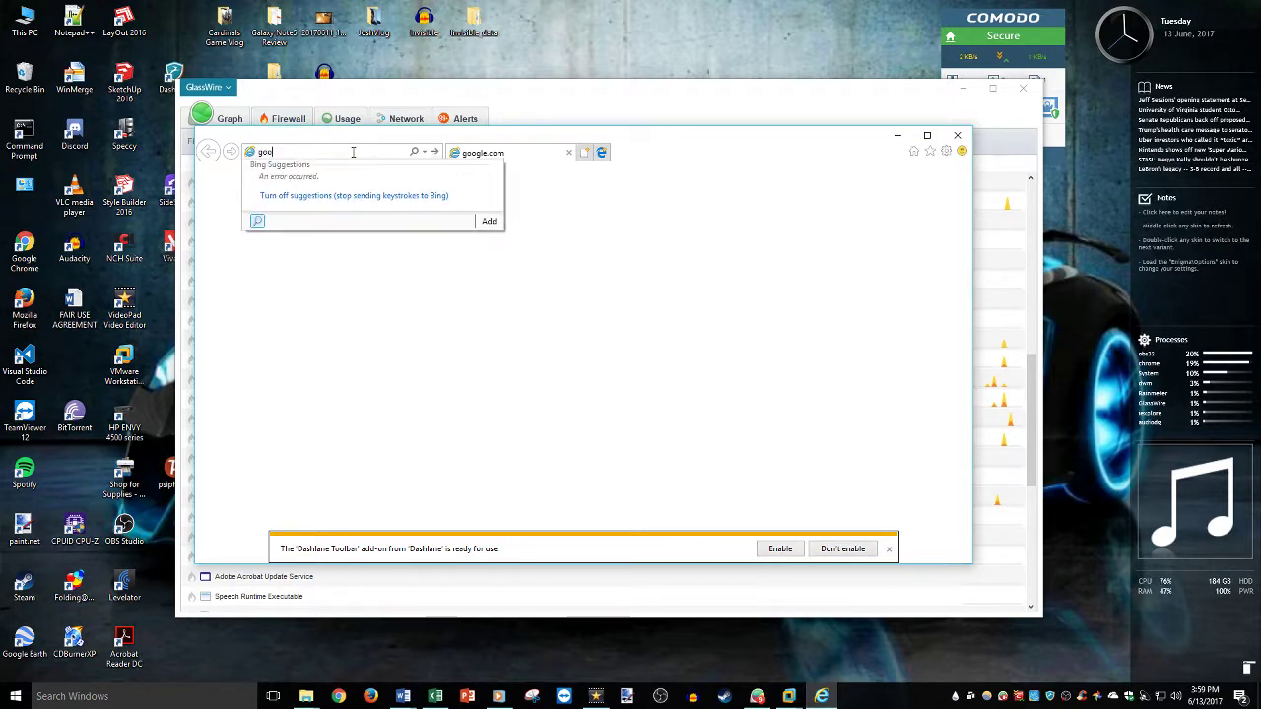
pyautogui.write('gle.com/')
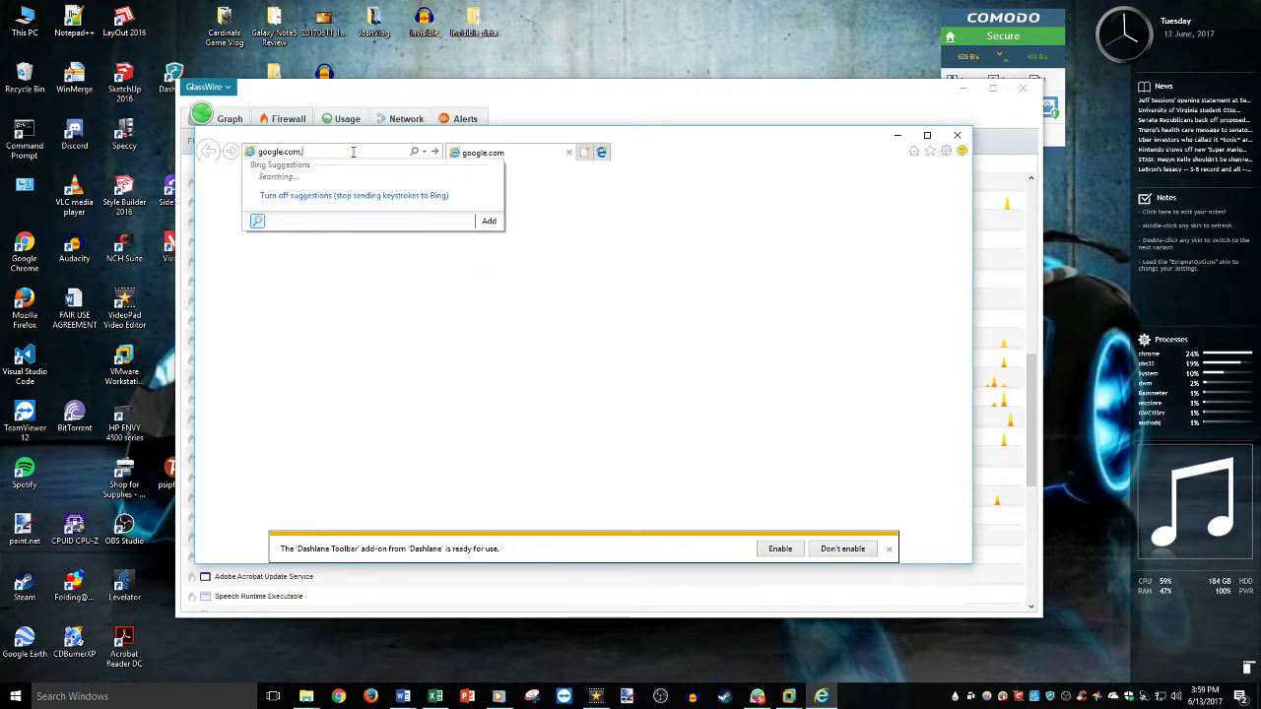
pyautogui.press('Return')
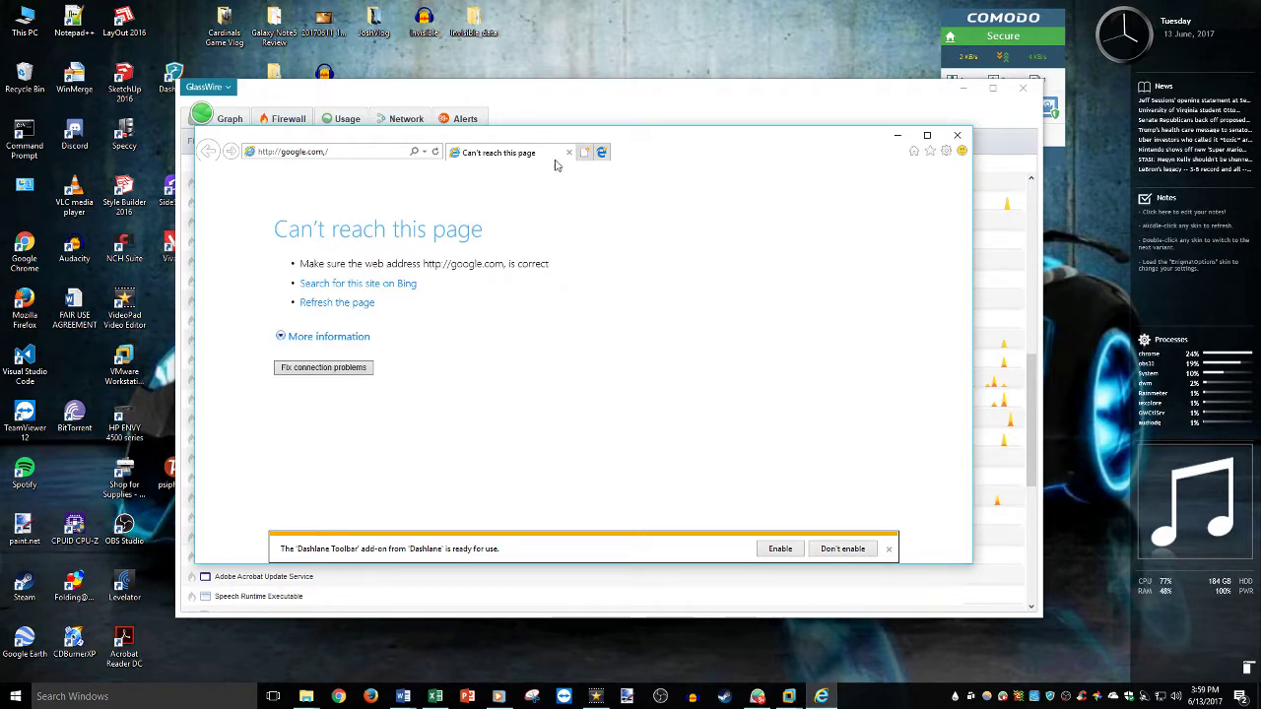
# Step: Arrange windows to compare IE's 'Can't reach this page' error with GlassWire's Firewall list
pyautogui.moveTo(724, 149); pyautogui.dragTo(1076, 258)
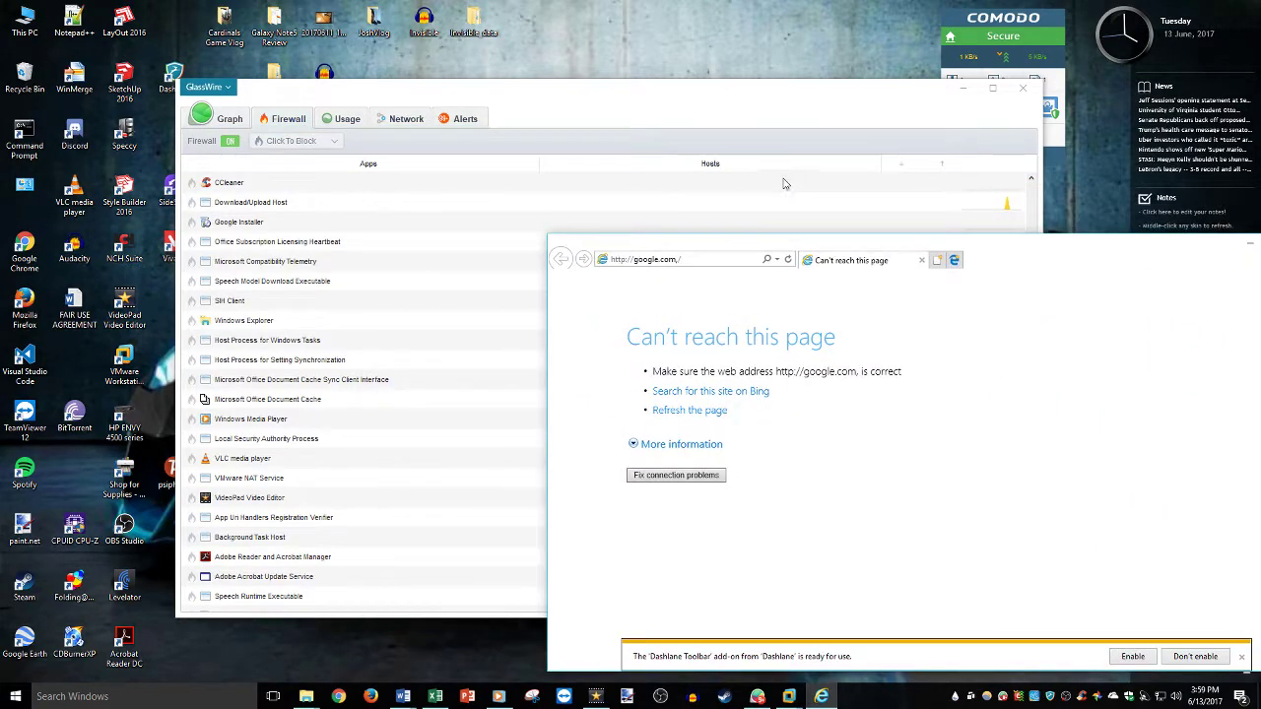
pyautogui.moveTo(668, 82); pyautogui.dragTo(669, 14)
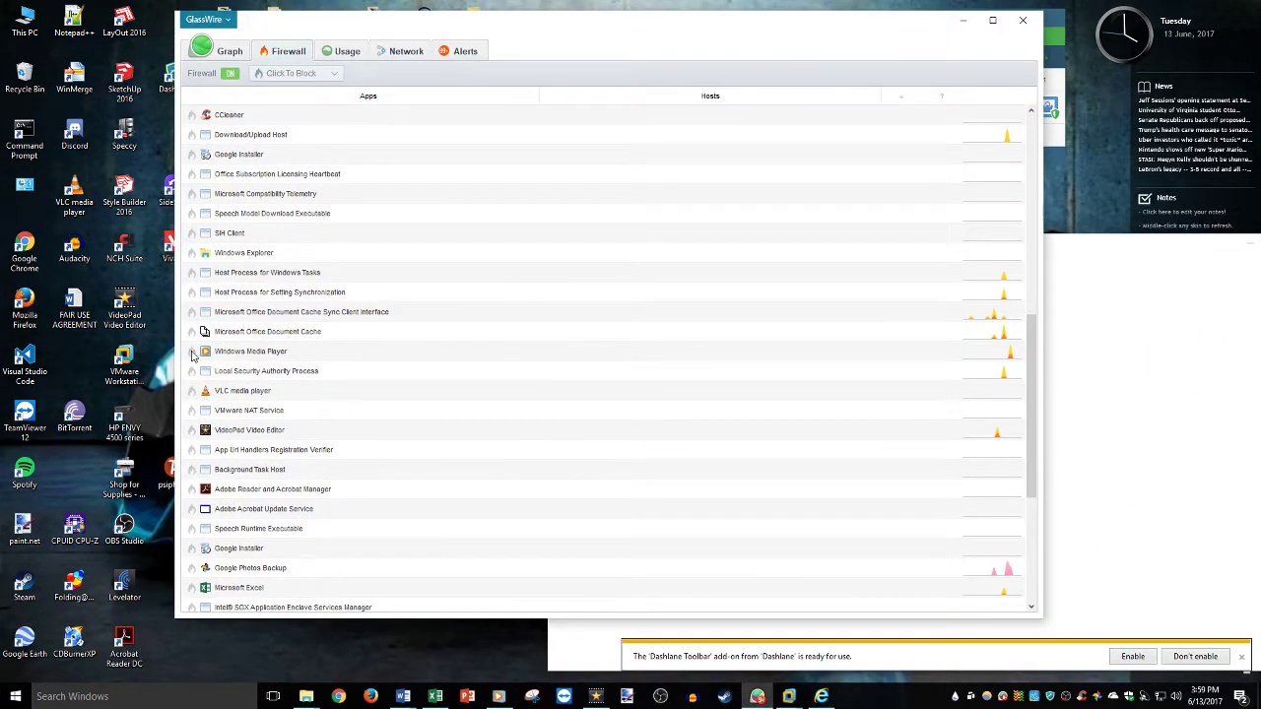
pyautogui.scroll(-3, 251, 197)
pyautogui.scroll(12, 261, 364)
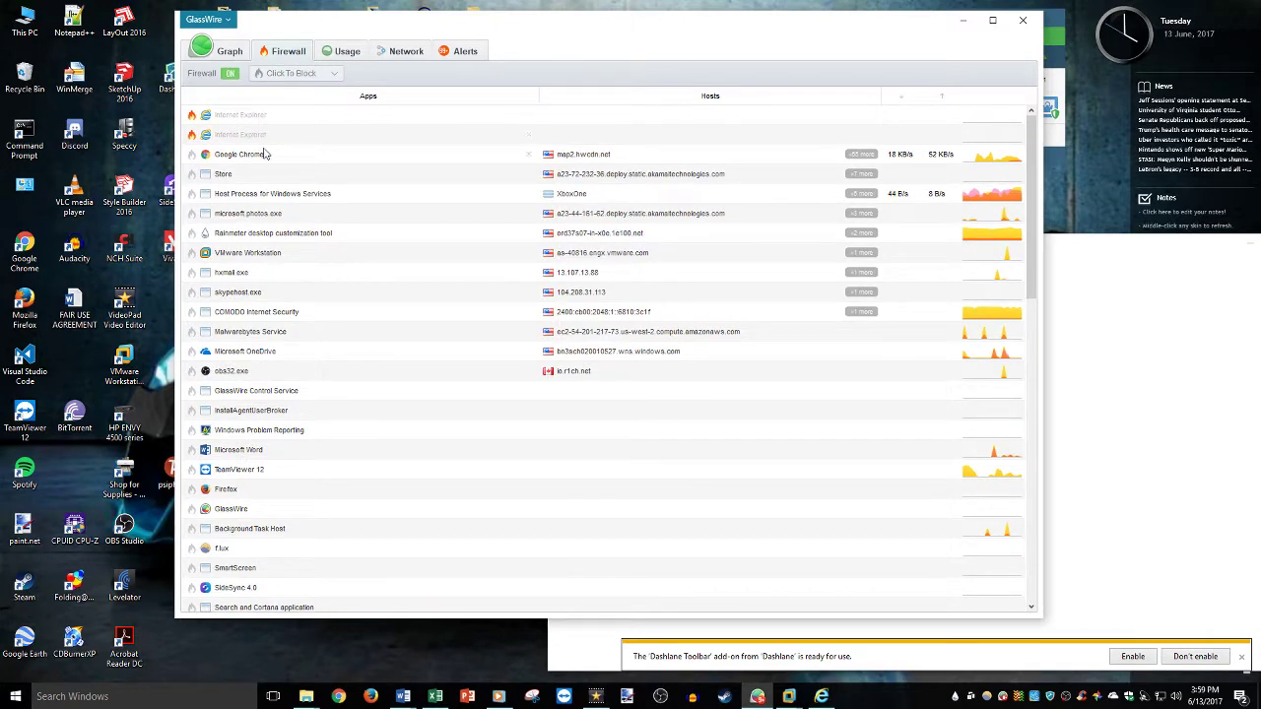
pyautogui.moveTo(777, 135); pyautogui.dragTo(666, 91)
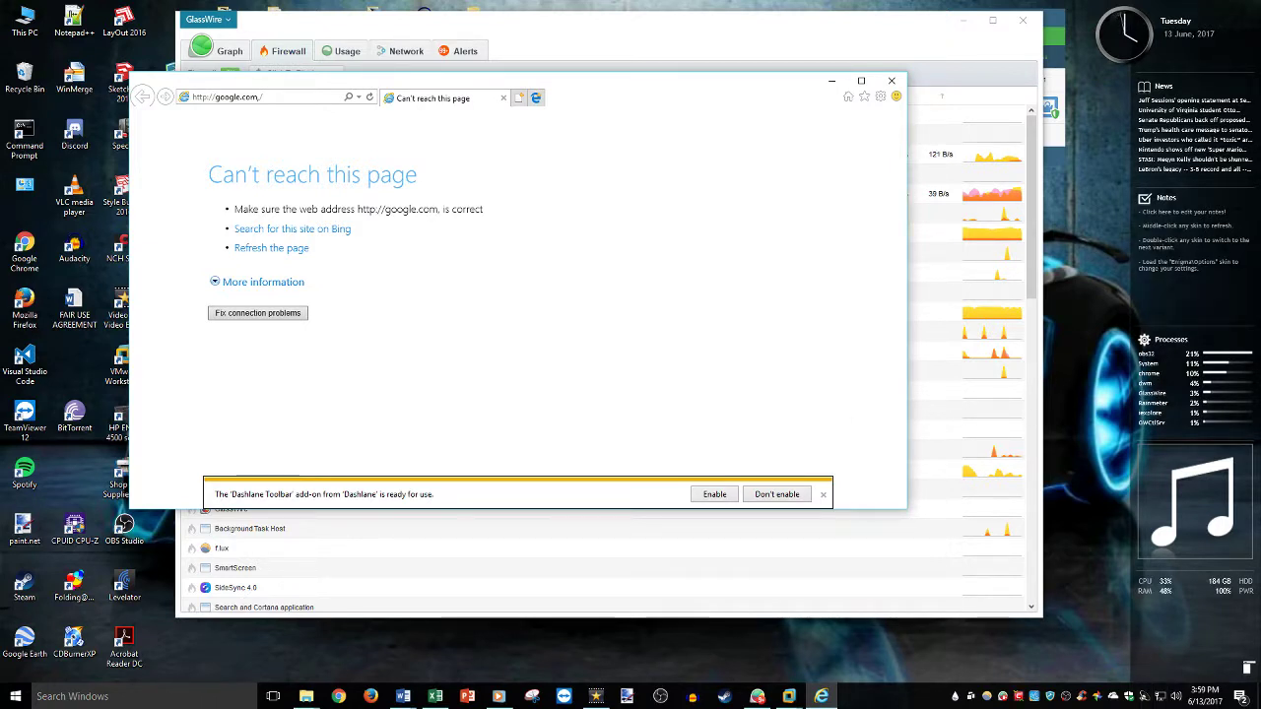
pyautogui.hotkey('alt', 'Tab')
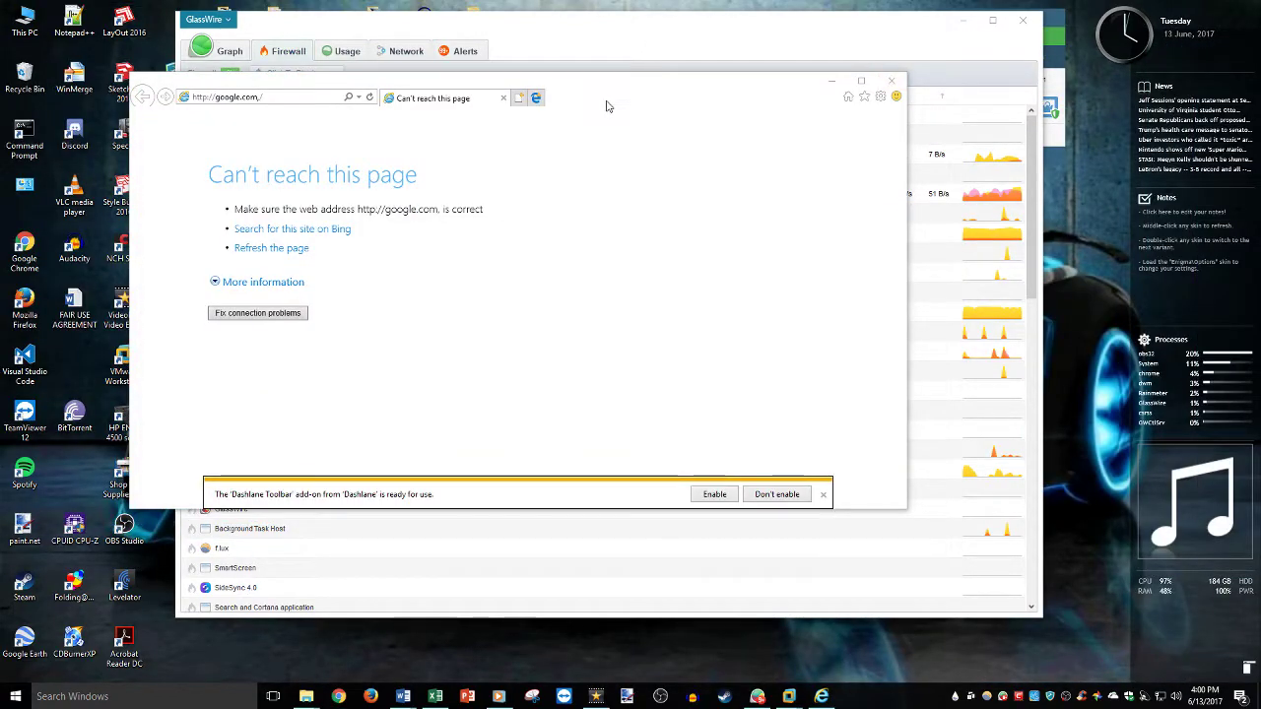
pyautogui.moveTo(607, 105); pyautogui.dragTo(602, 135)
# Step: Close Internet Explorer and scroll through GlassWire's Firewall app list
pyautogui.click(891, 112)
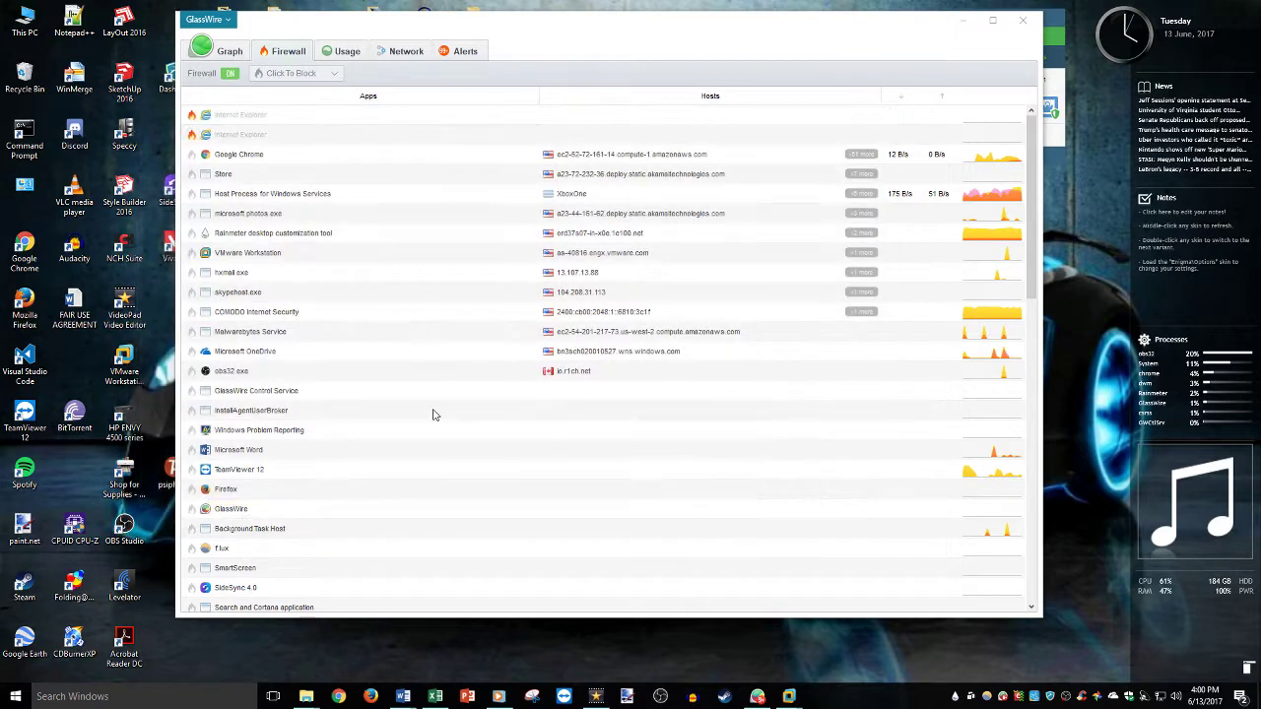
pyautogui.scroll(-10, 433, 415)
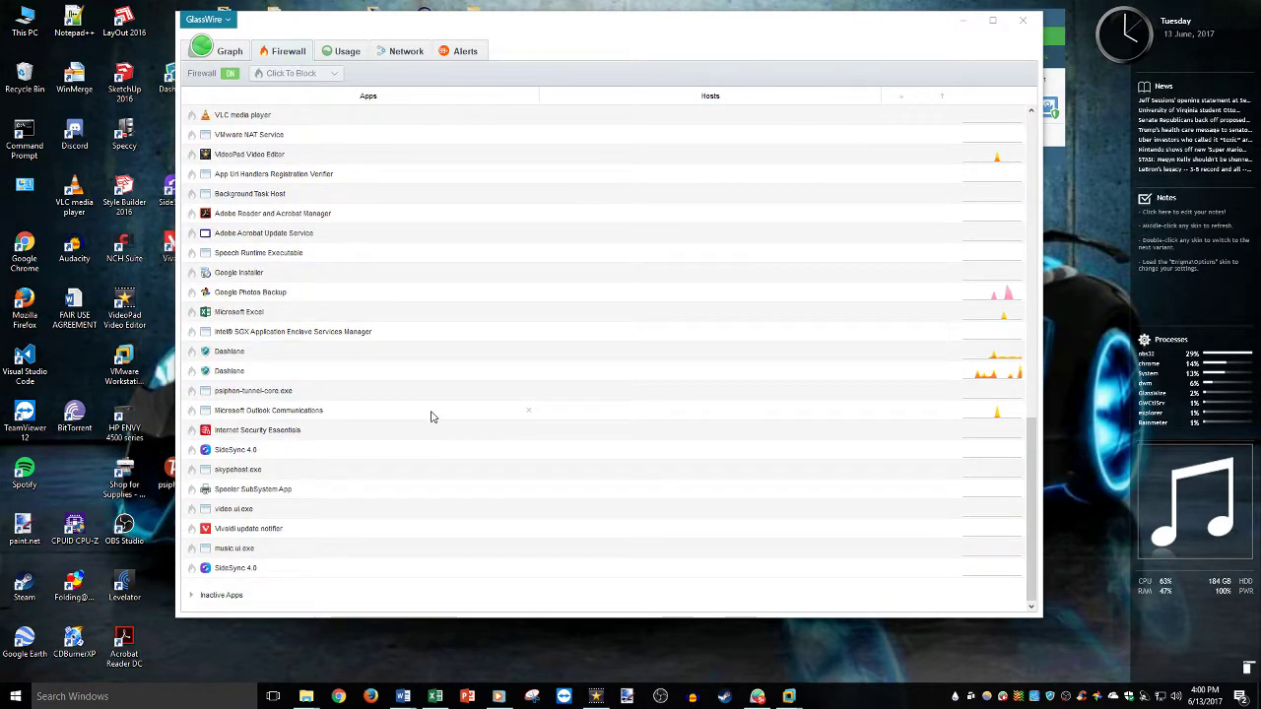
pyautogui.scroll(10, 431, 416)
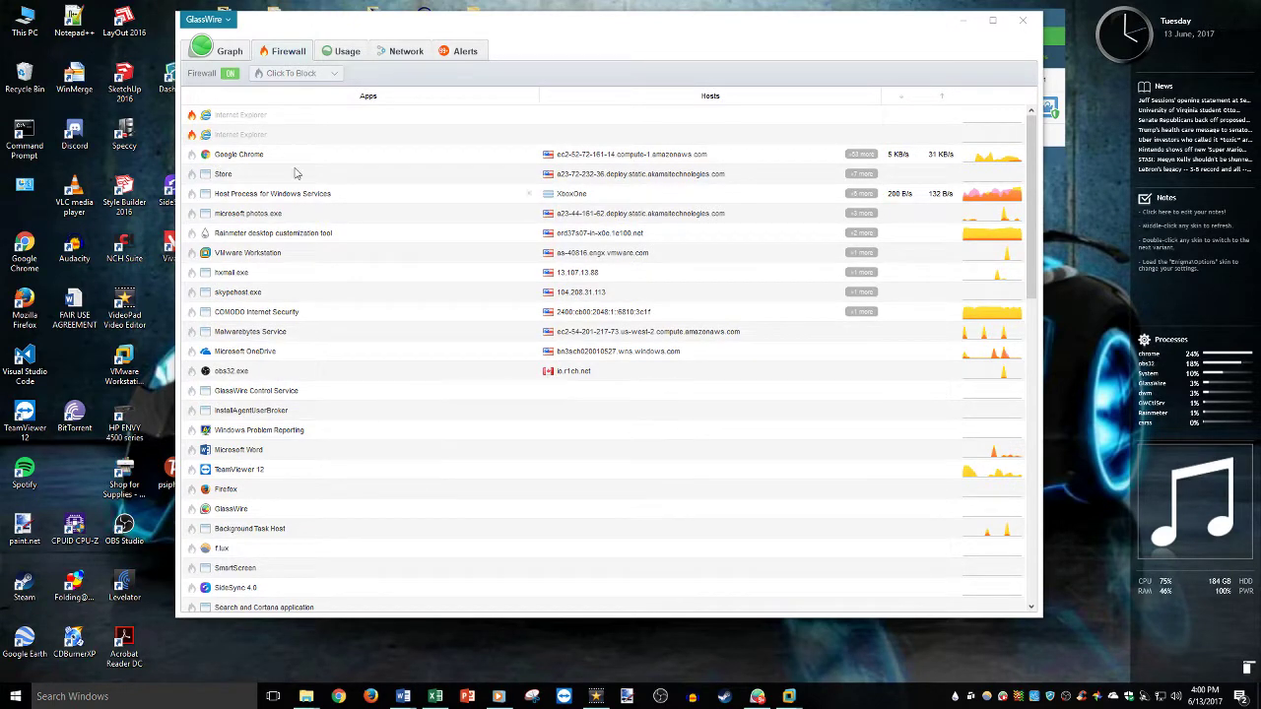
# Step: Switch to the Graph tab and expand '+9 more' to list every contacted host
pyautogui.click(230, 50)
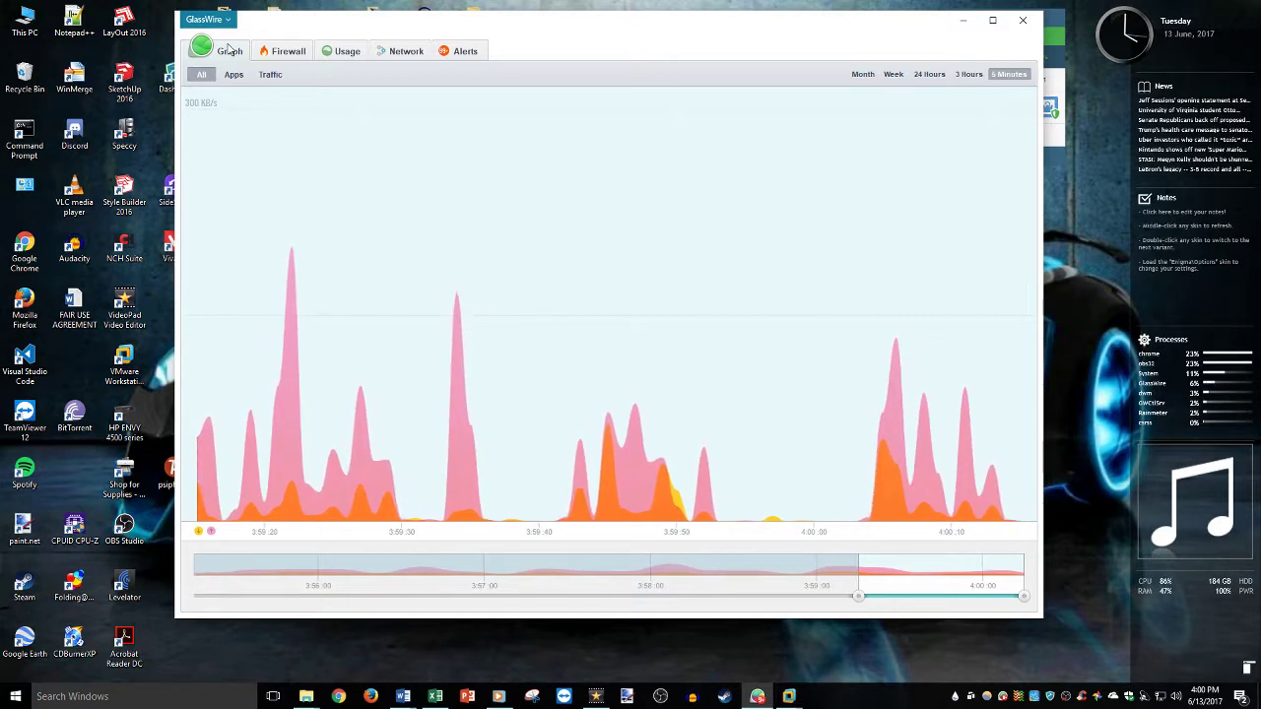
pyautogui.moveTo(437, 338)
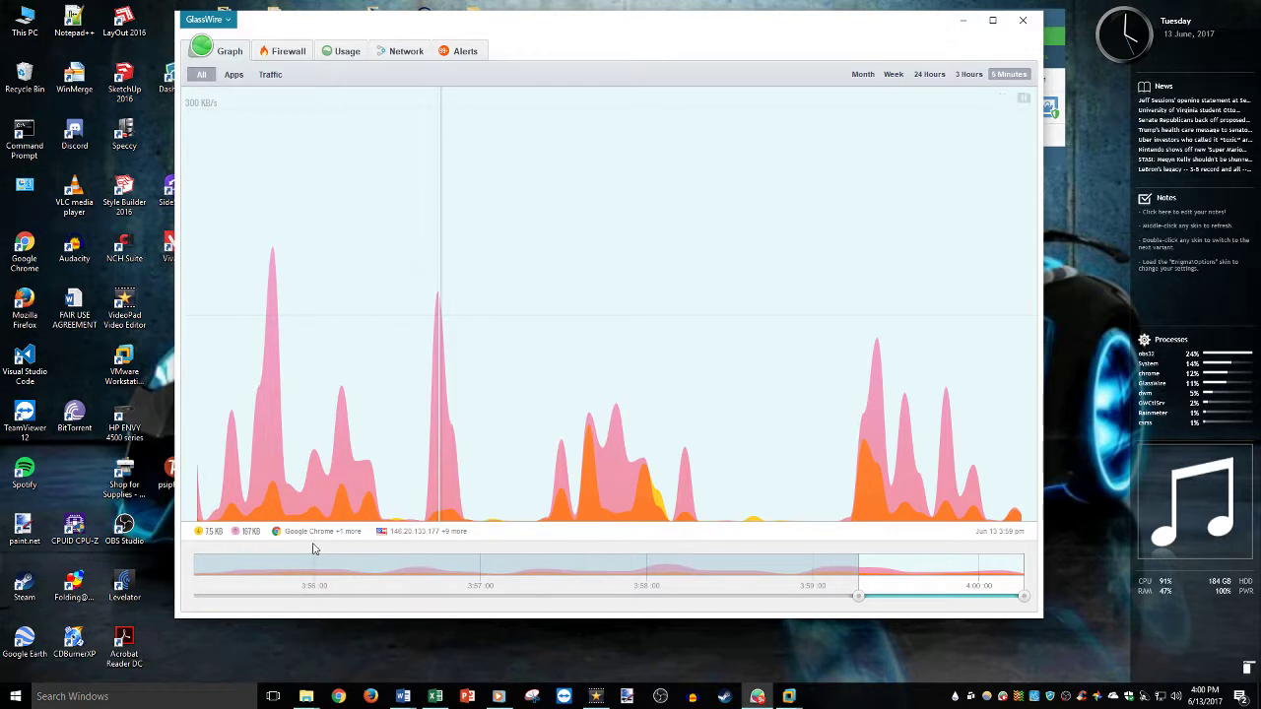
pyautogui.click(452, 532)
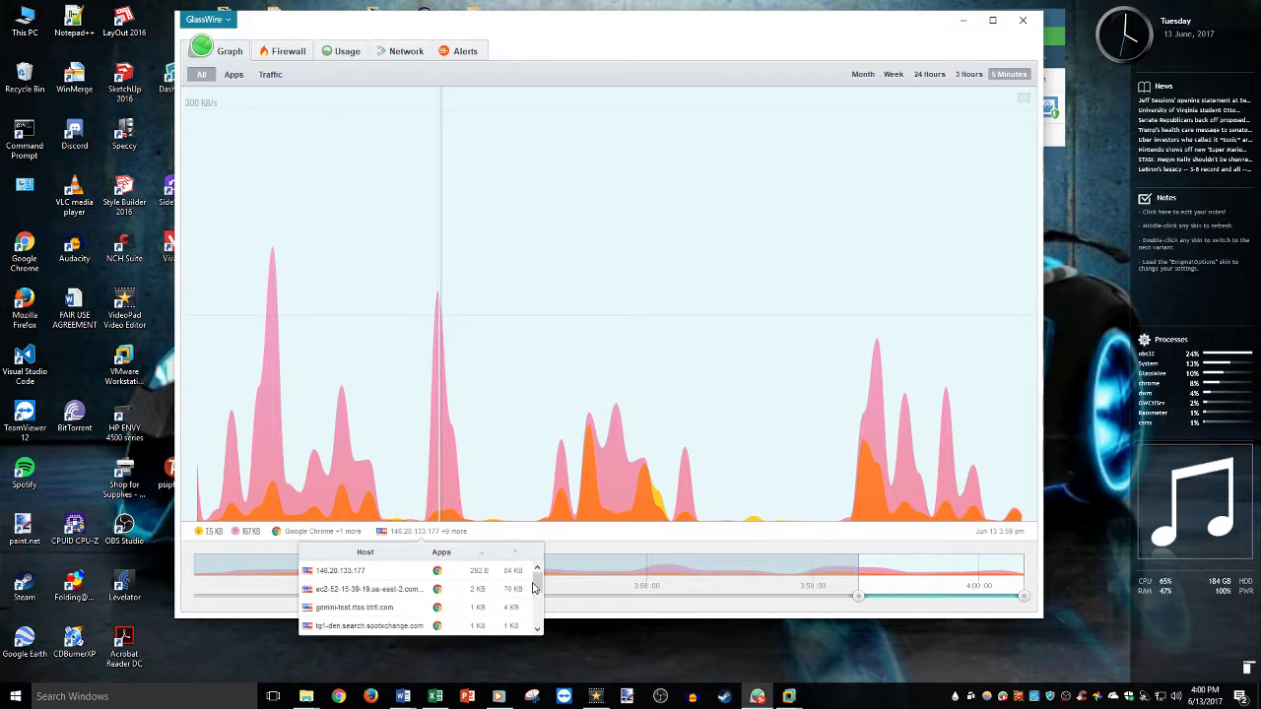
pyautogui.moveTo(537, 585); pyautogui.dragTo(571, 558)
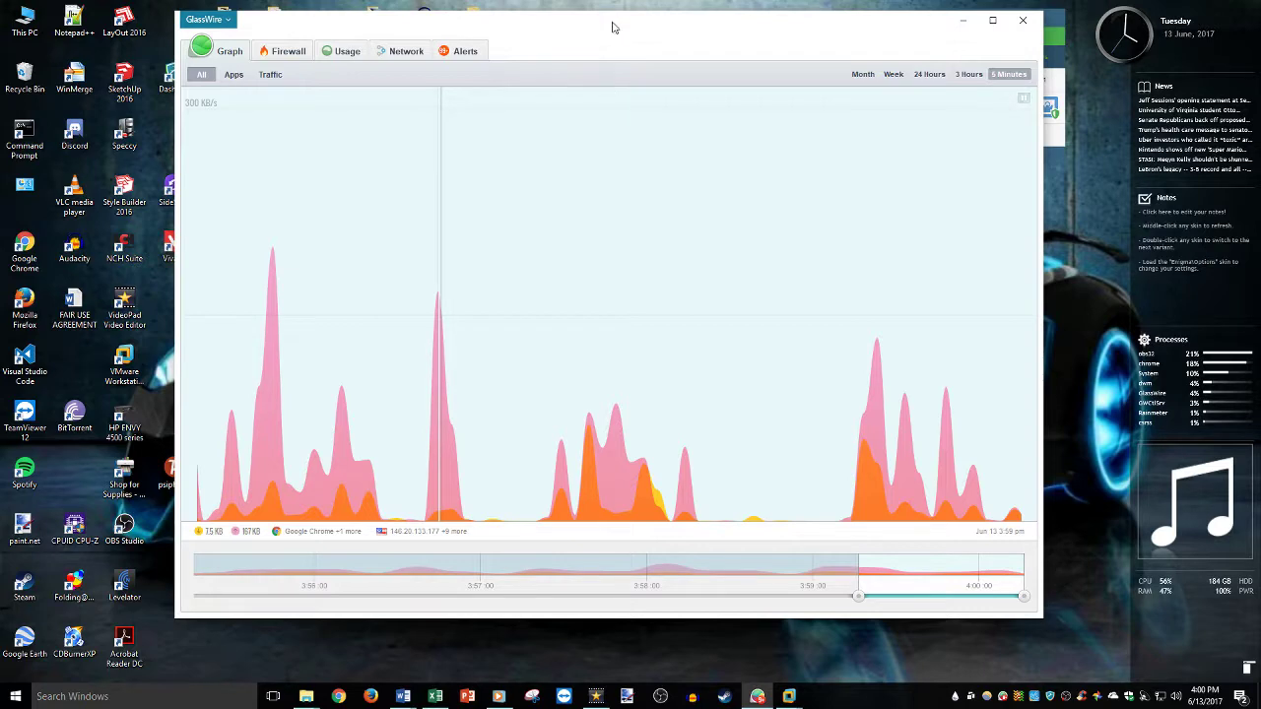
pyautogui.moveTo(615, 33); pyautogui.dragTo(599, 65)
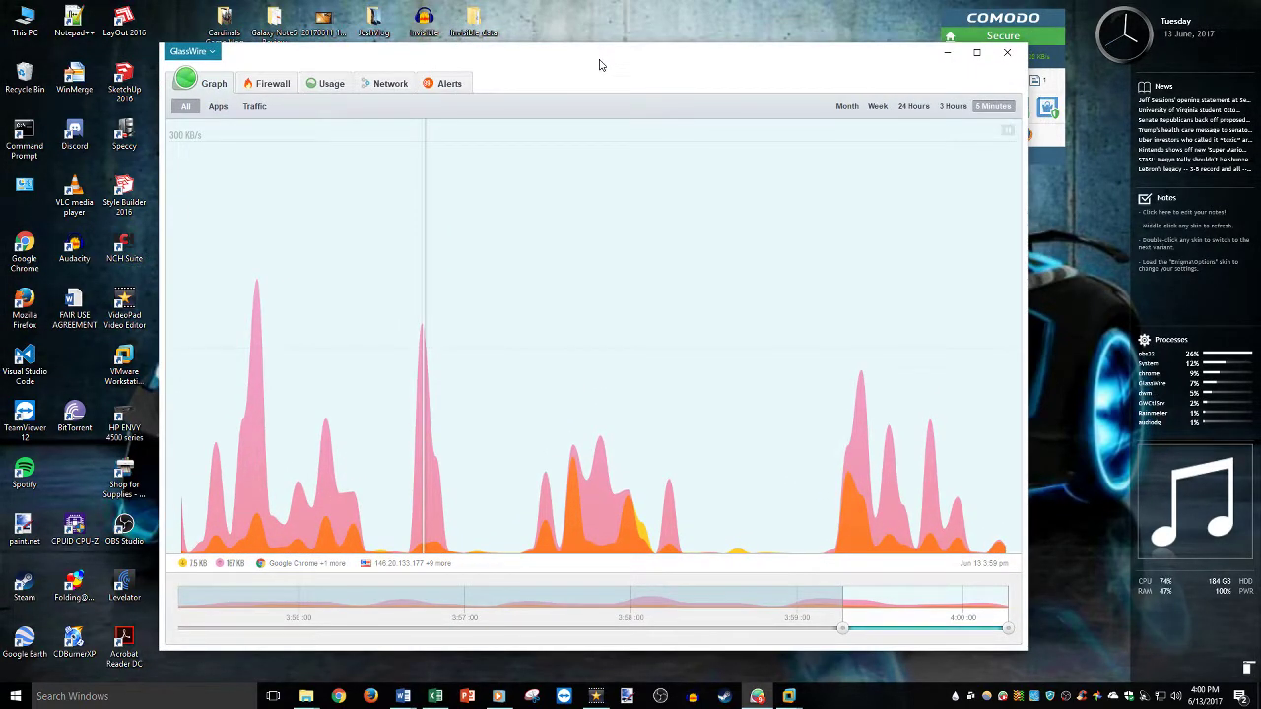
# Step: Browse GlassWire's Usage, Network and Alerts tabs in turn
pyautogui.click(333, 86)
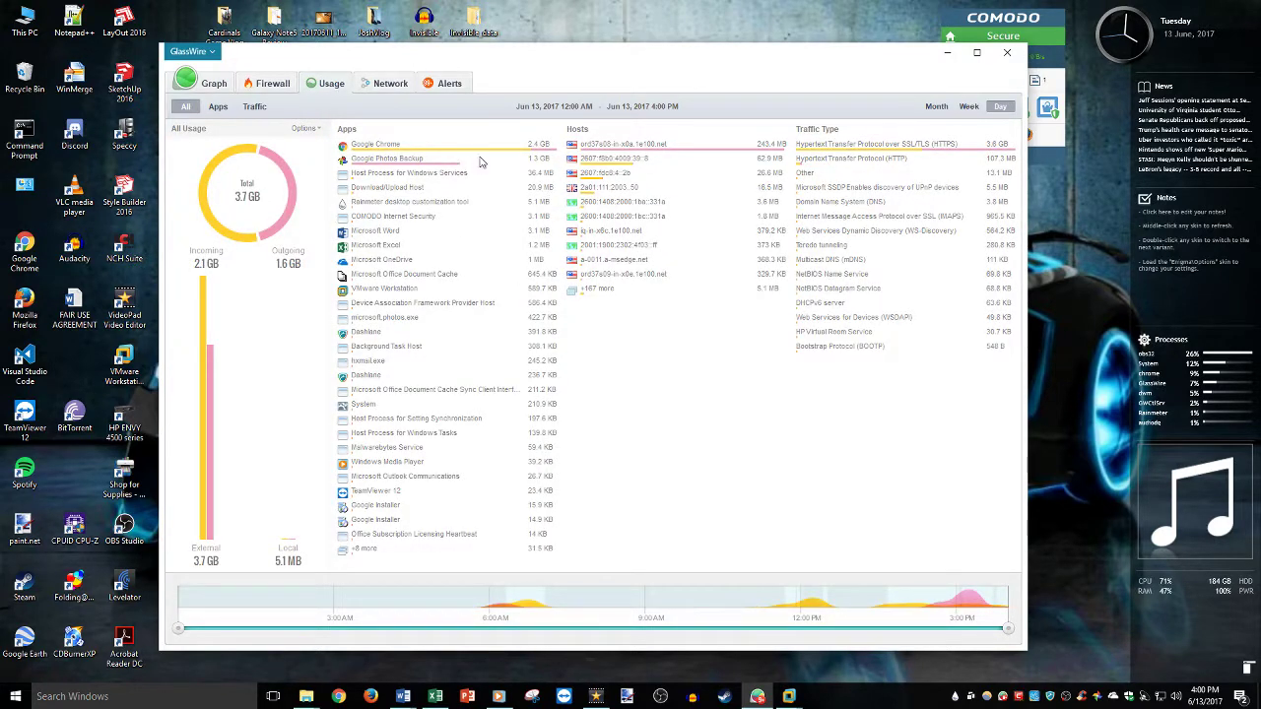
pyautogui.click(391, 87)
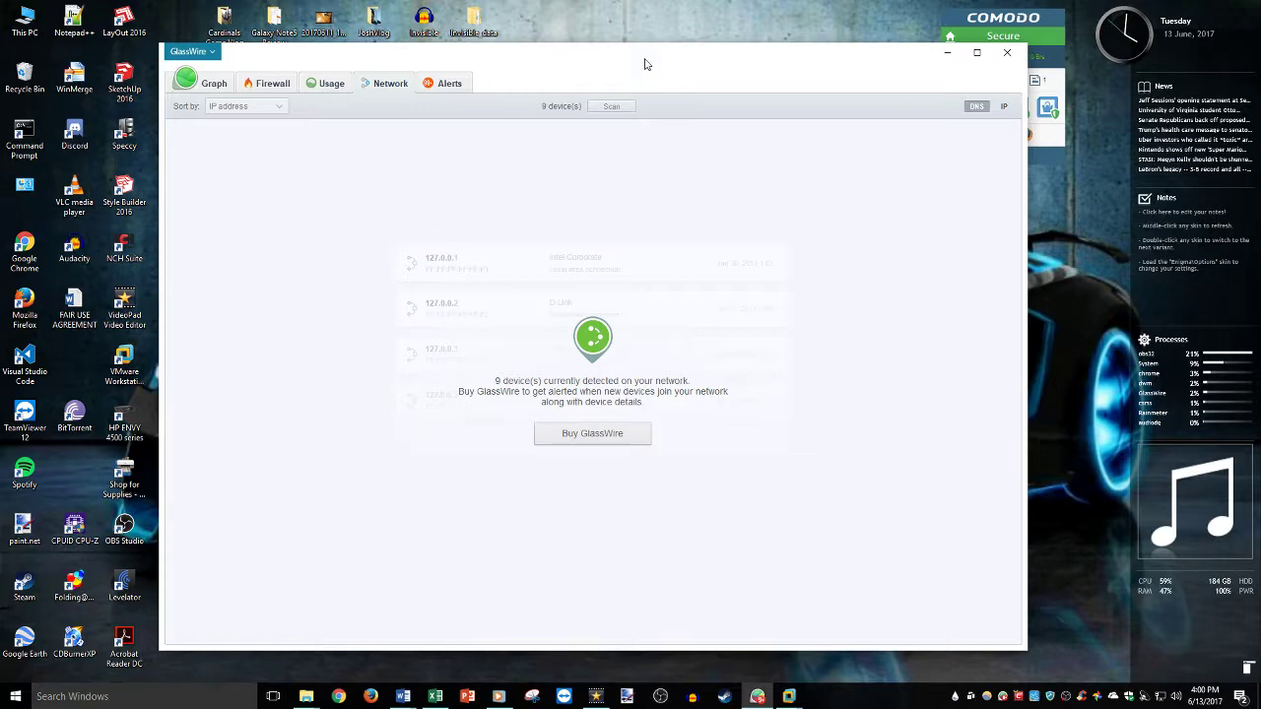
pyautogui.click(449, 89)
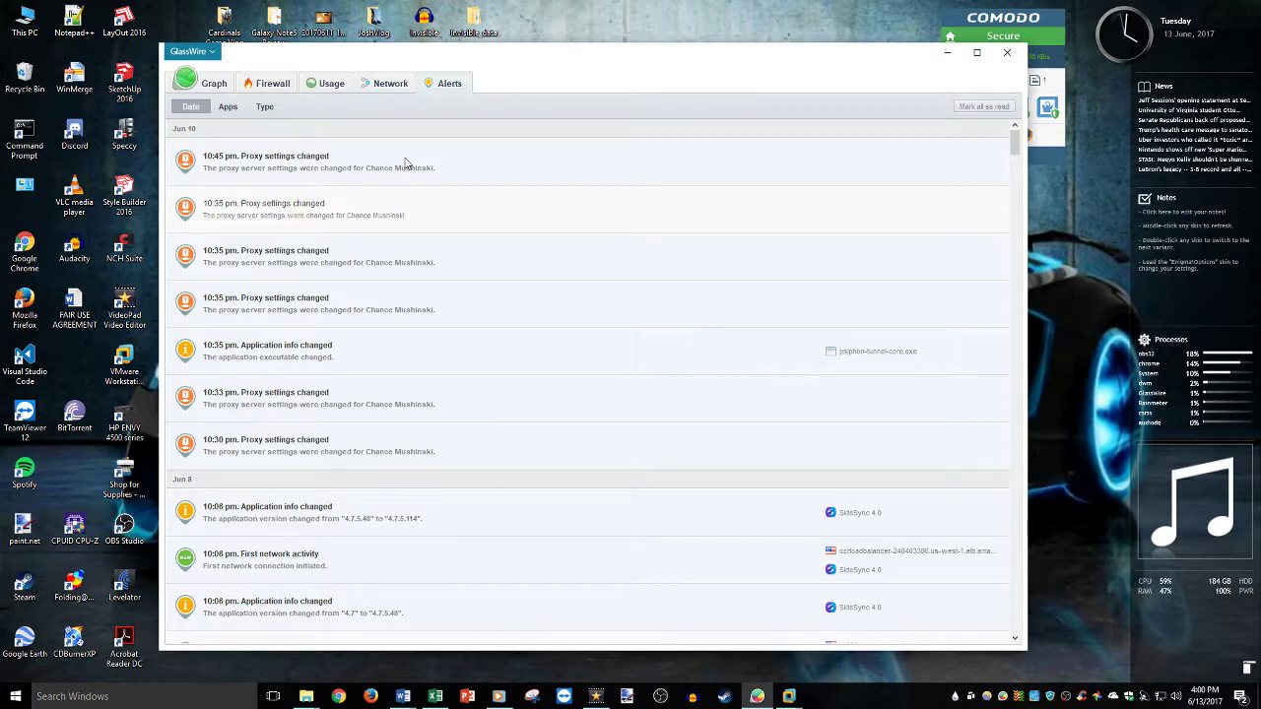
# Step: Scroll the Alerts history back to Jun 6 and open GlassWire's main options menu
pyautogui.scroll(-3, 794, 417)
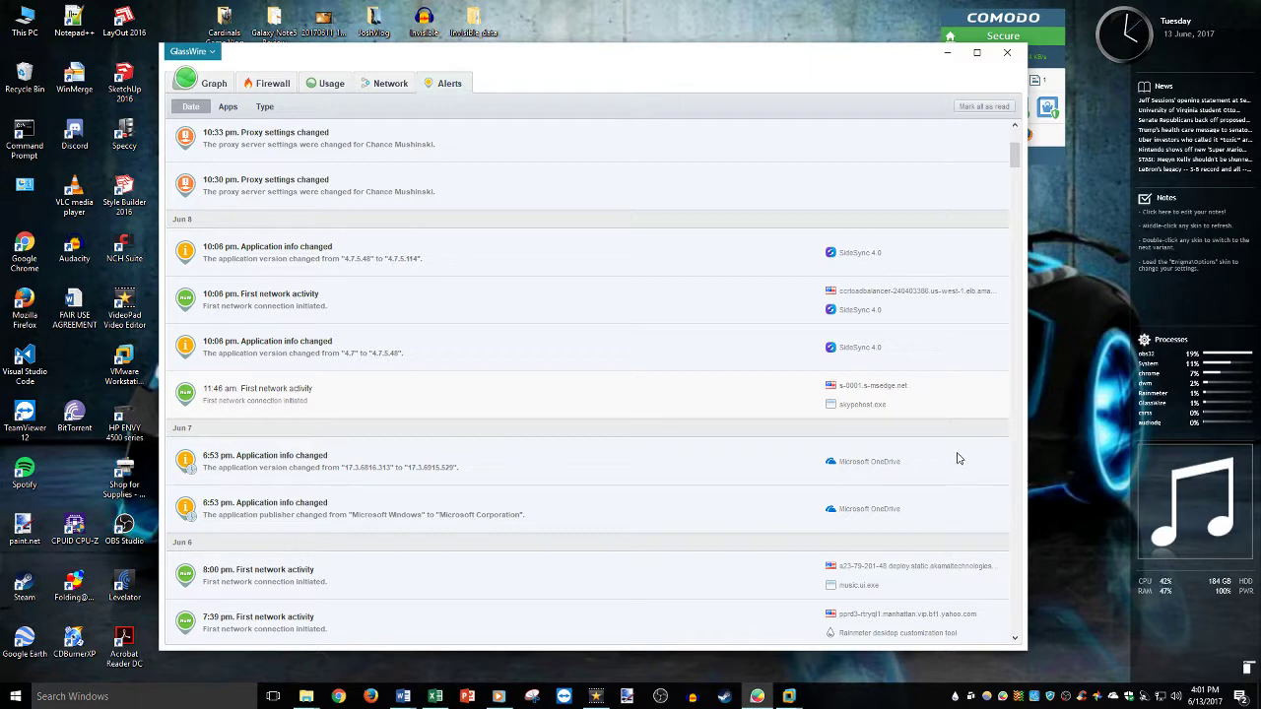
pyautogui.moveTo(634, 84)
pyautogui.mouseDown()
pyautogui.moveTo(661, 79)
pyautogui.moveTo(620, 78)
pyautogui.mouseUp()
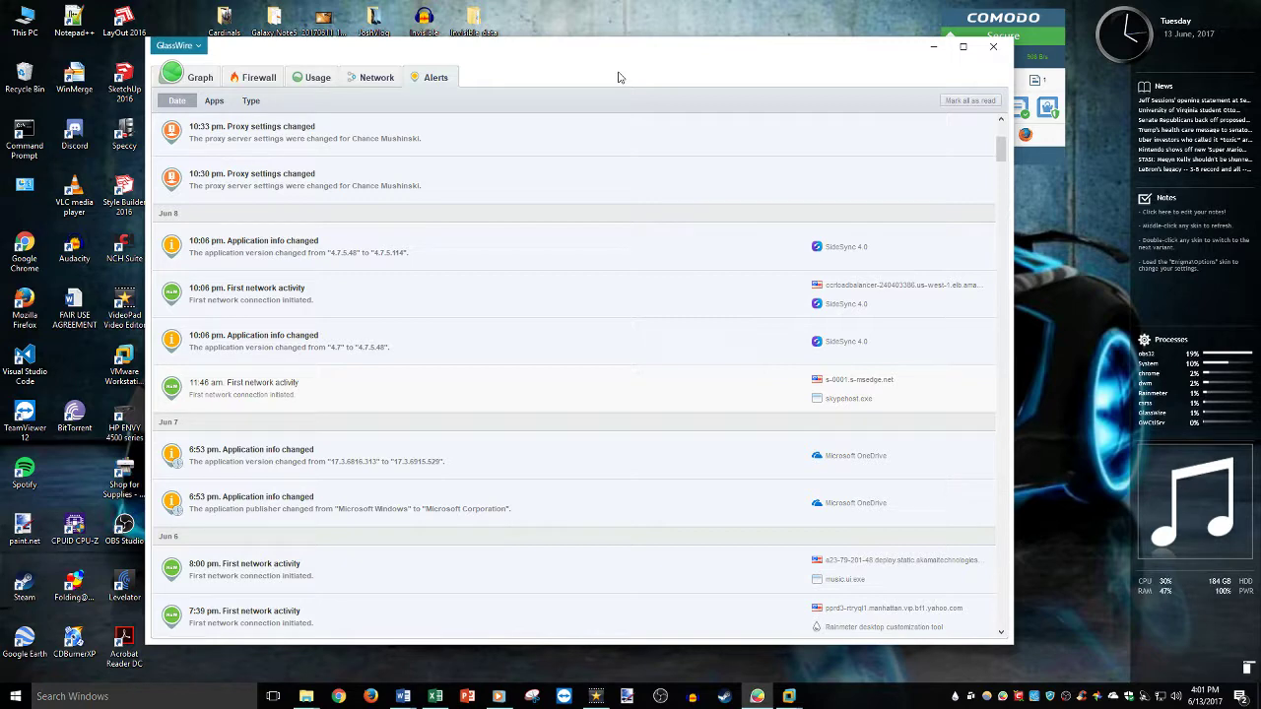
pyautogui.click(198, 46)
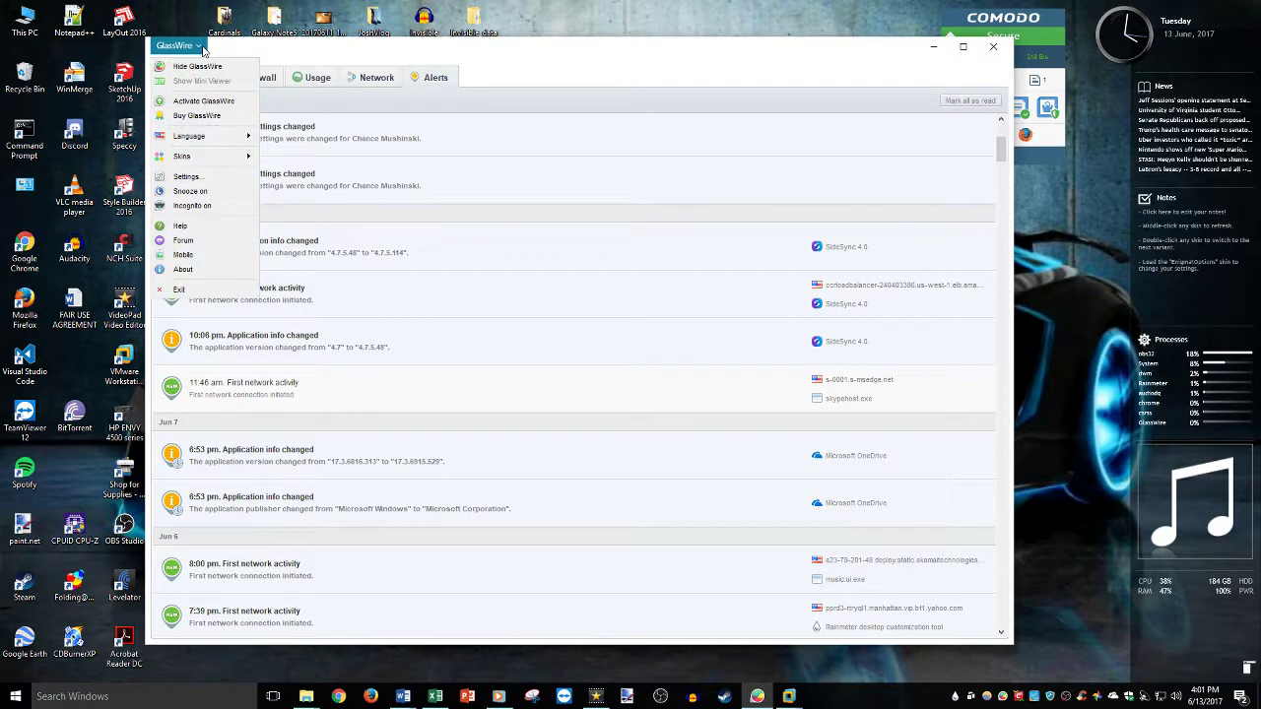
# Step: Dismiss the options menu, review the Firewall app list, then return to the Graph tab
pyautogui.click(305, 61)
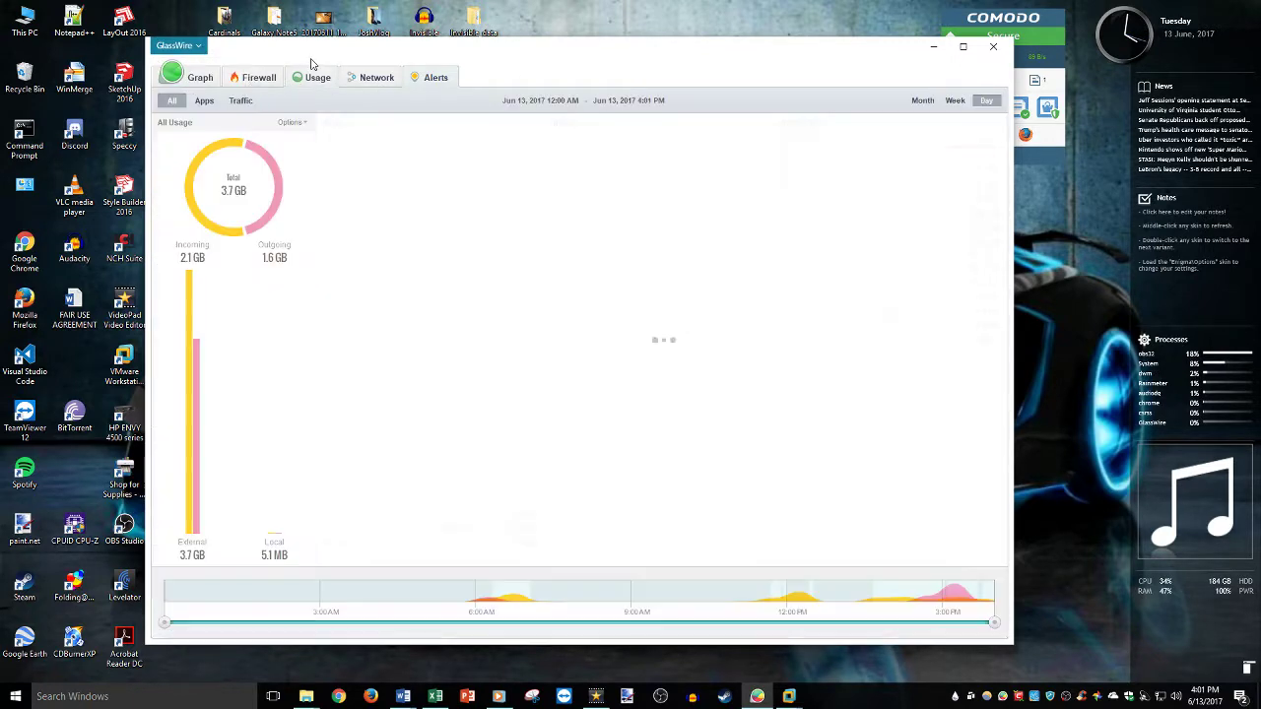
pyautogui.click(246, 79)
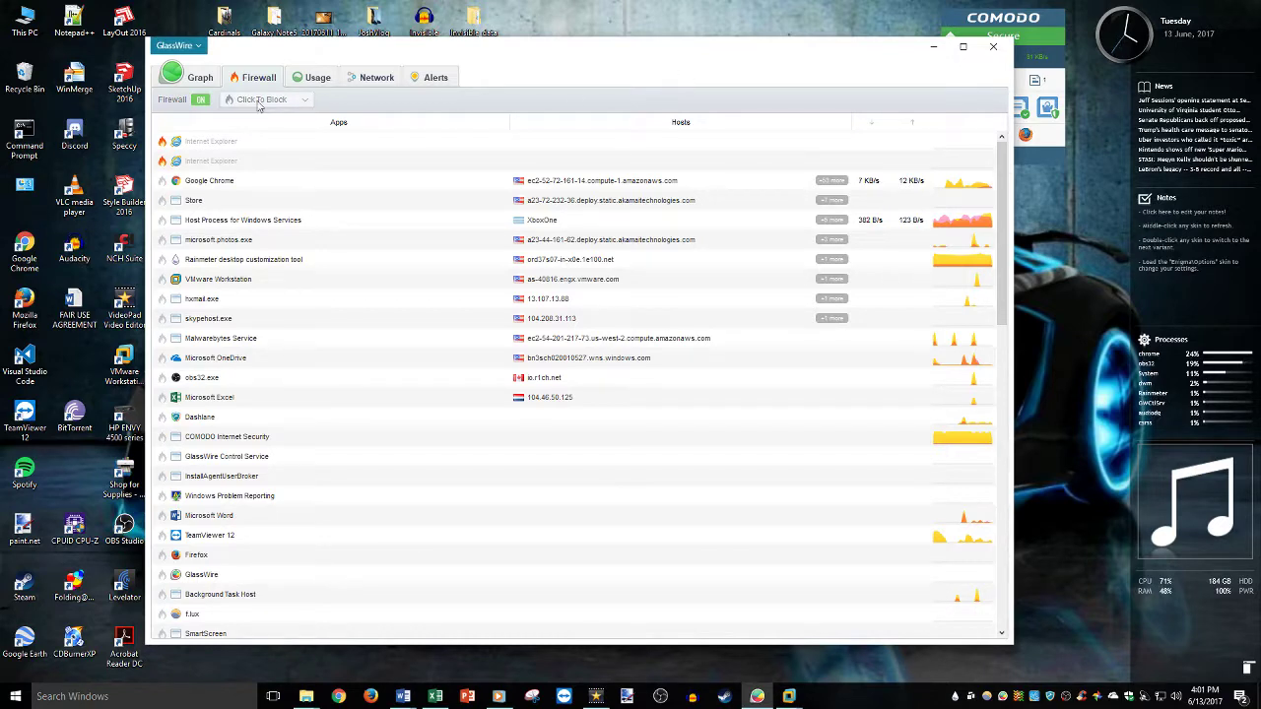
pyautogui.click(197, 77)
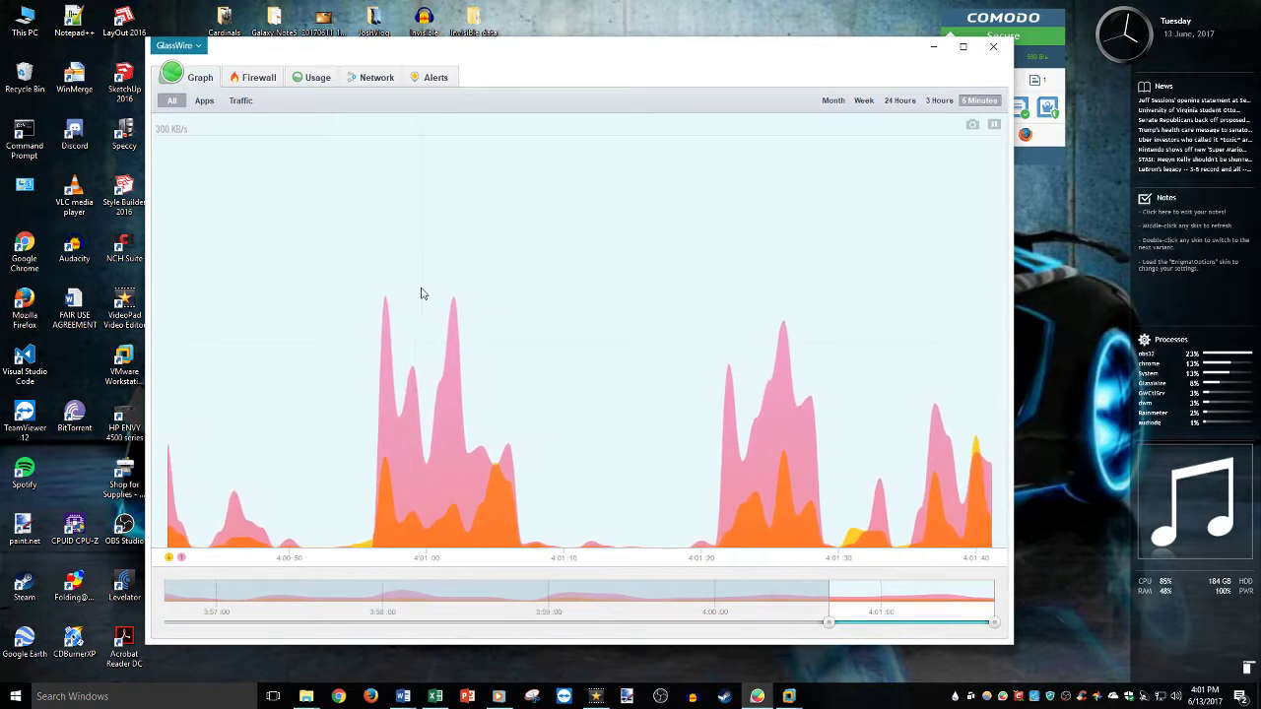
# Step: Pin a moment on the traffic graph and show the 'Google Chrome +1 more' details
pyautogui.click(749, 483)
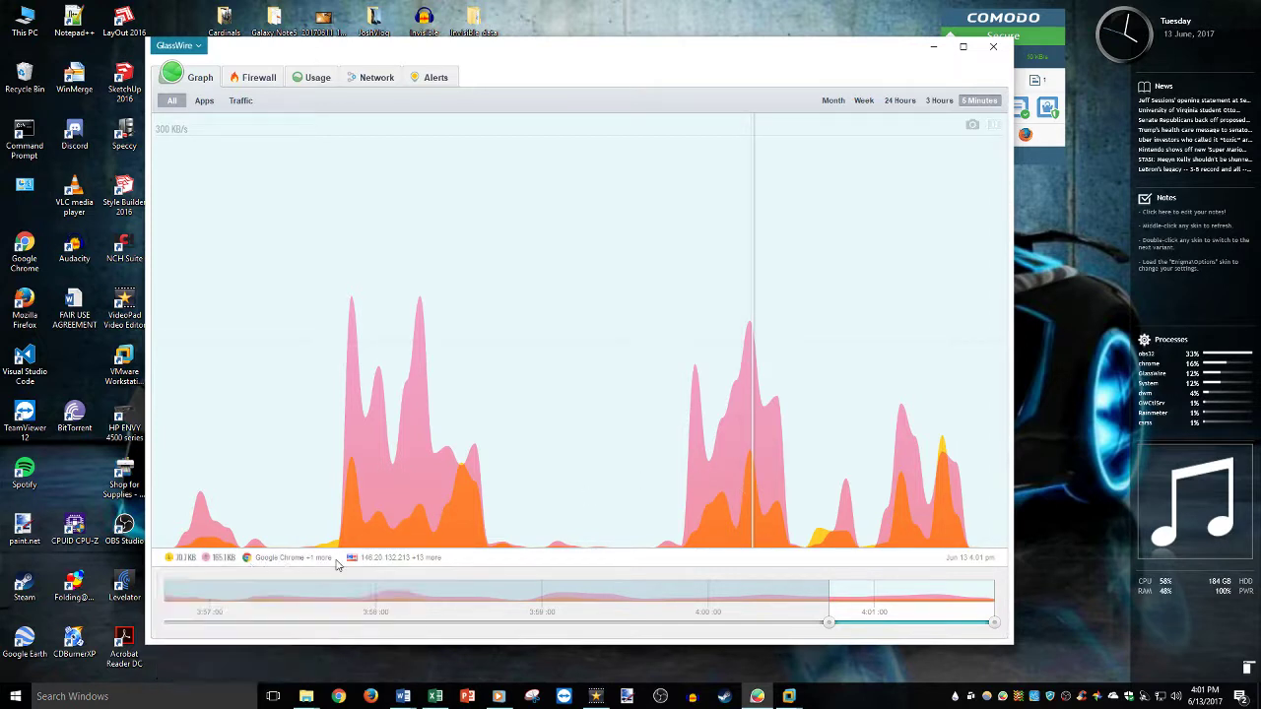
pyautogui.moveTo(255, 559)
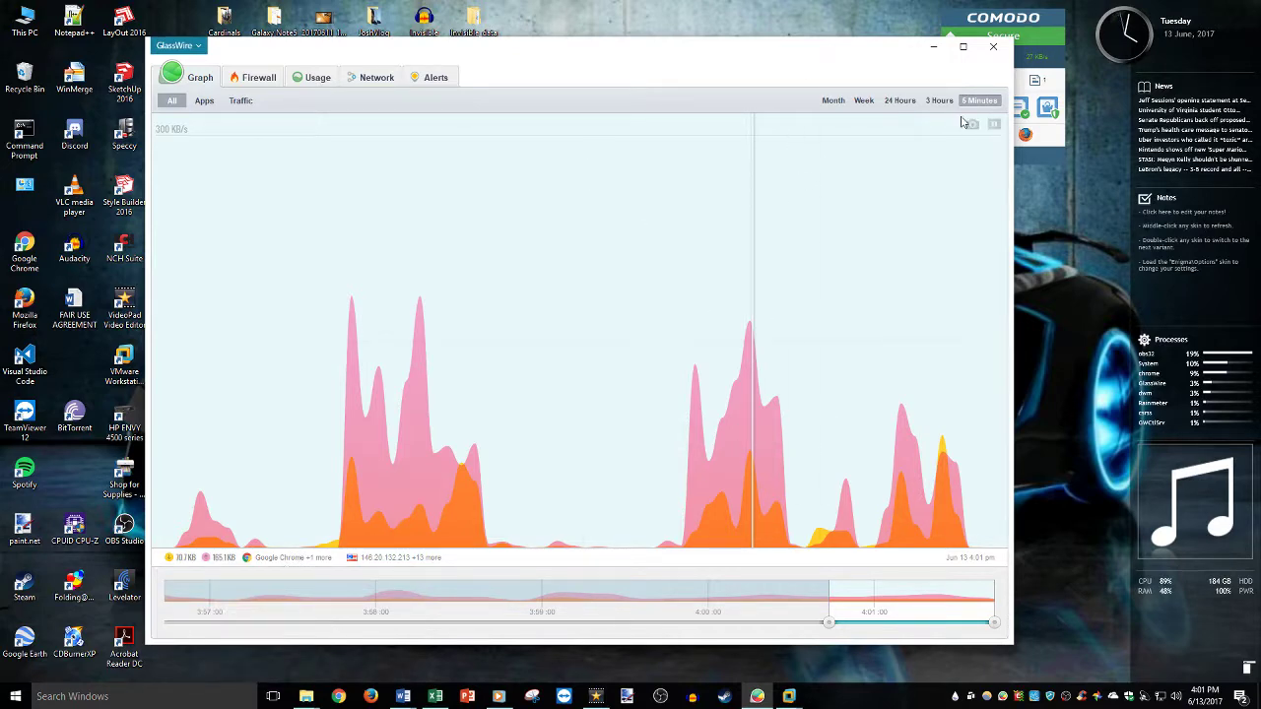
# Step: Open Microsoft Store by searching 'sto' and restore it from full screen
pyautogui.click(16, 697)
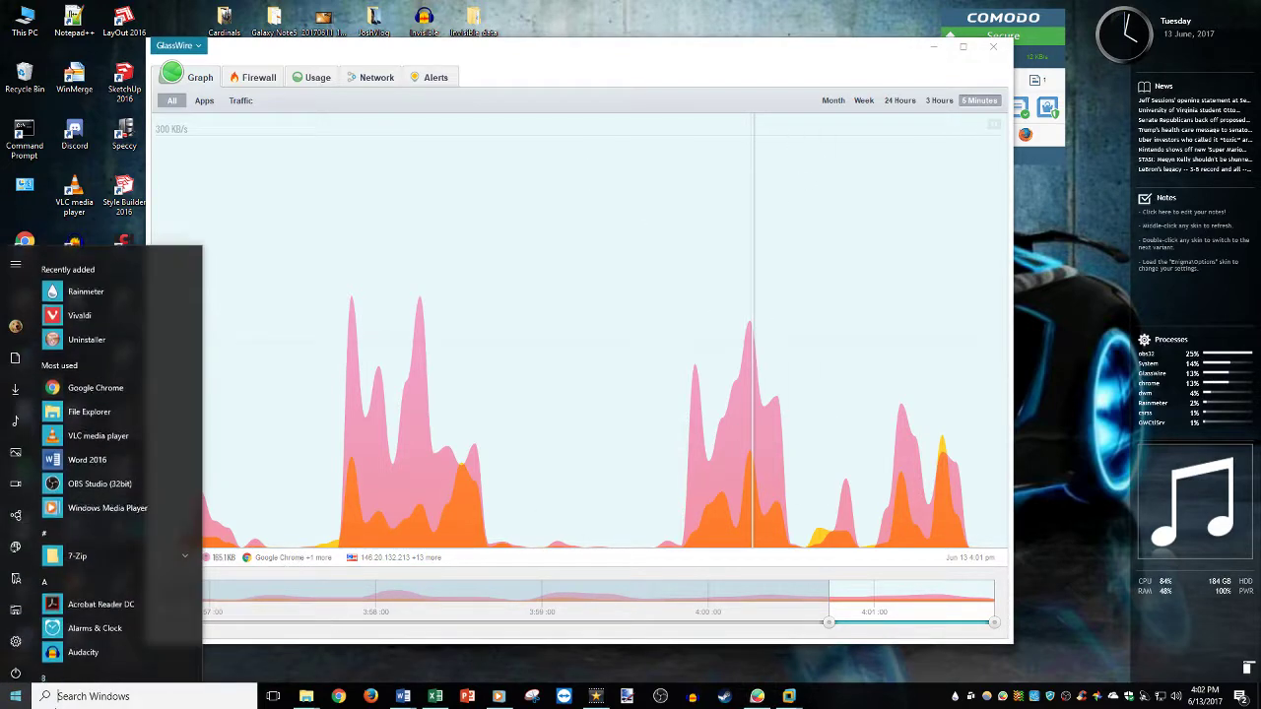
pyautogui.click(84, 698)
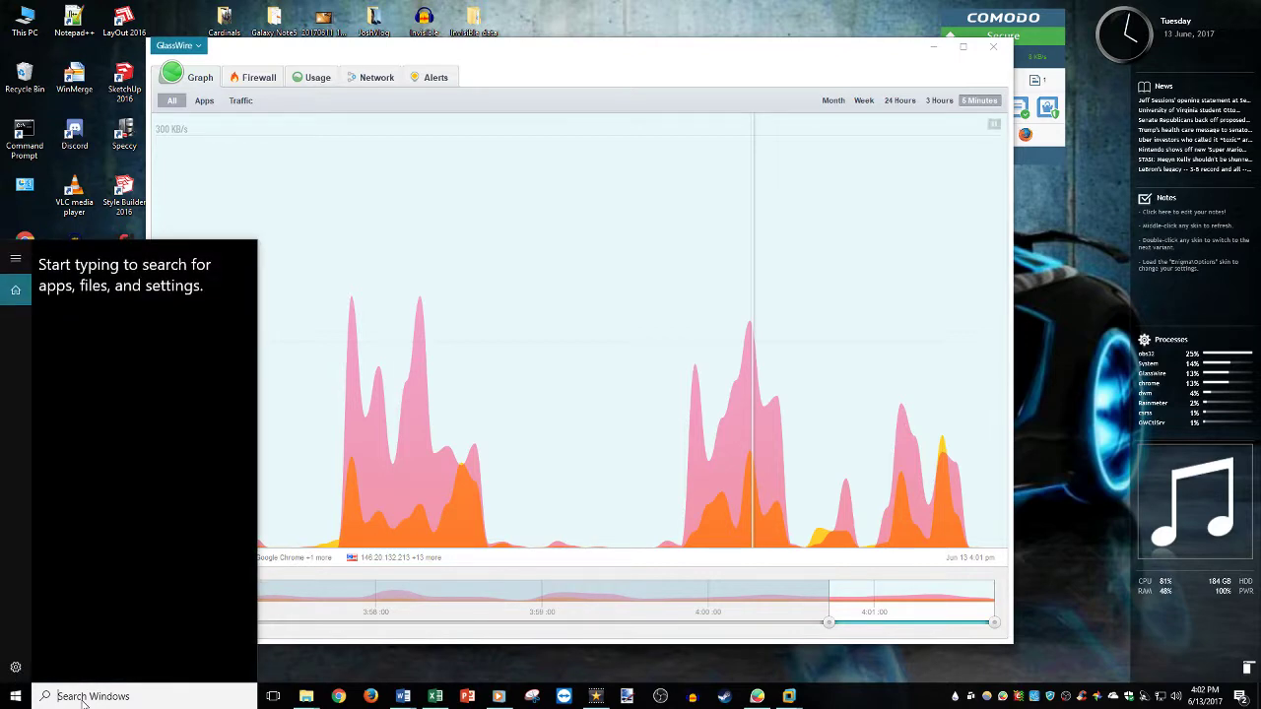
pyautogui.write('sto')
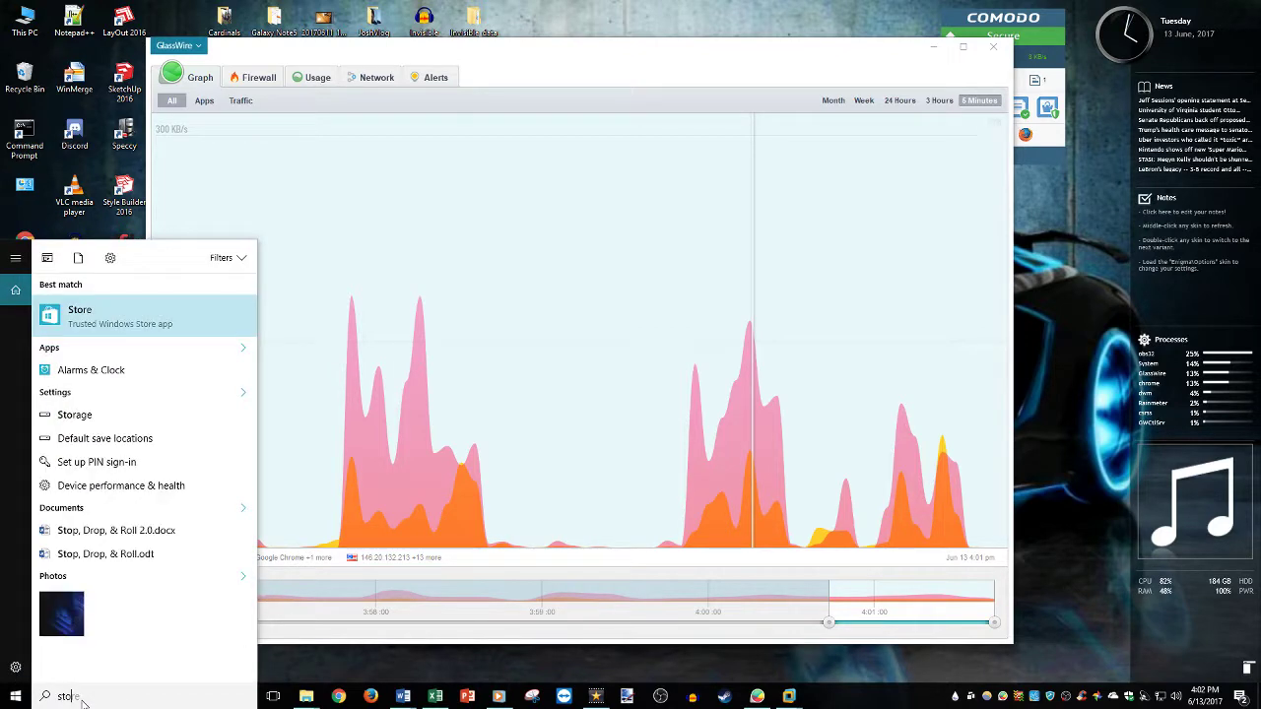
pyautogui.press('Escape')
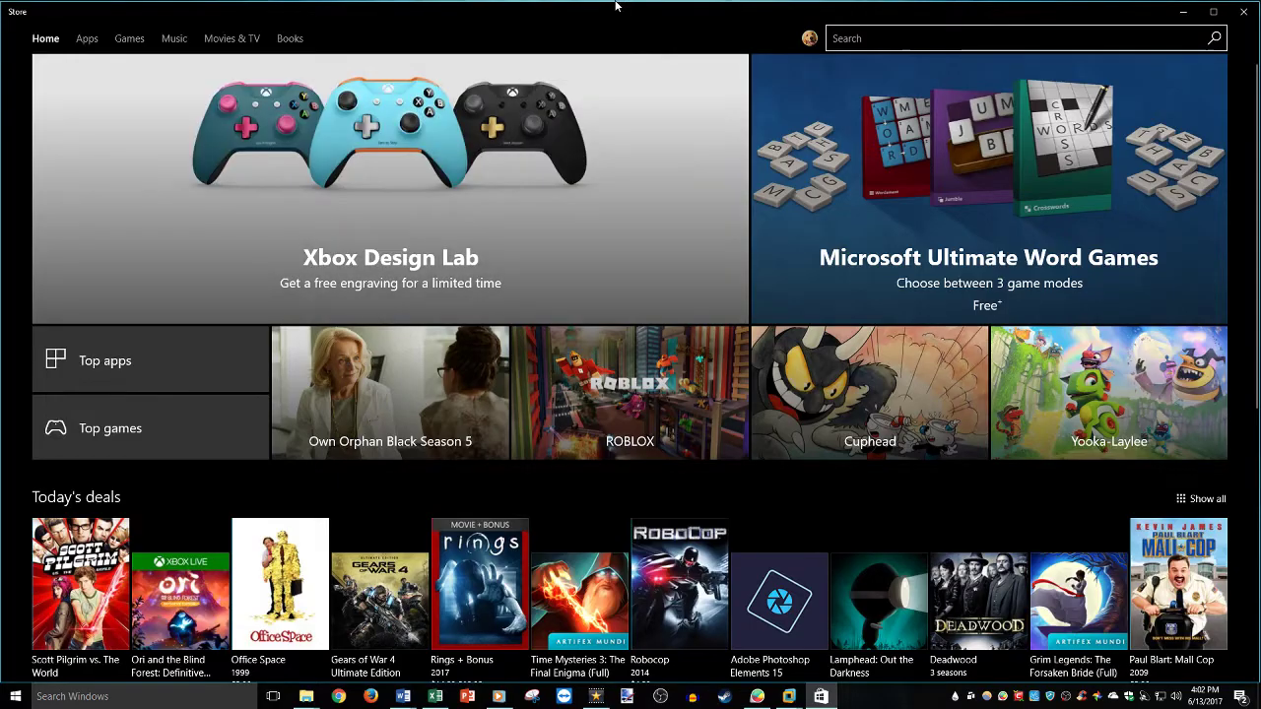
pyautogui.moveTo(610, 14); pyautogui.dragTo(163, 450)
# Step: Arrange the Microsoft Store and GlassWire windows, returning GlassWire's traffic graph to the live view
pyautogui.click(997, 129)
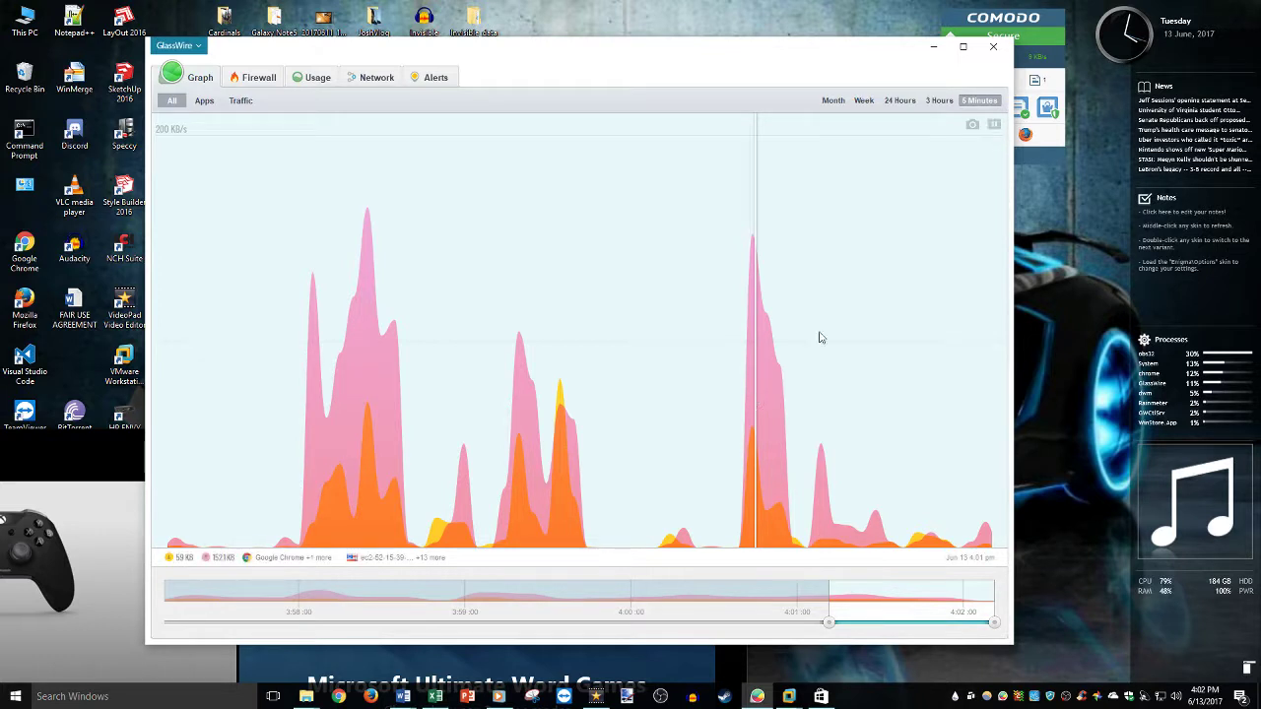
pyautogui.click(995, 125)
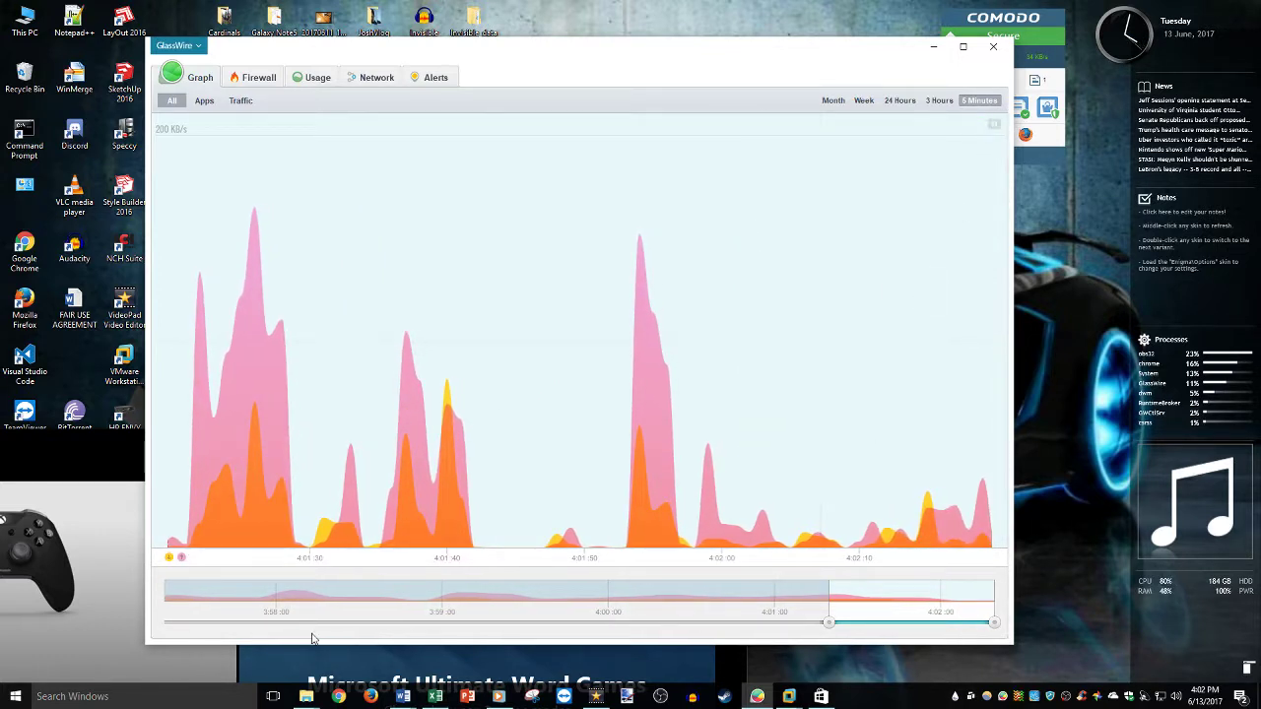
pyautogui.click(74, 451)
pyautogui.moveTo(117, 443); pyautogui.dragTo(143, 437)
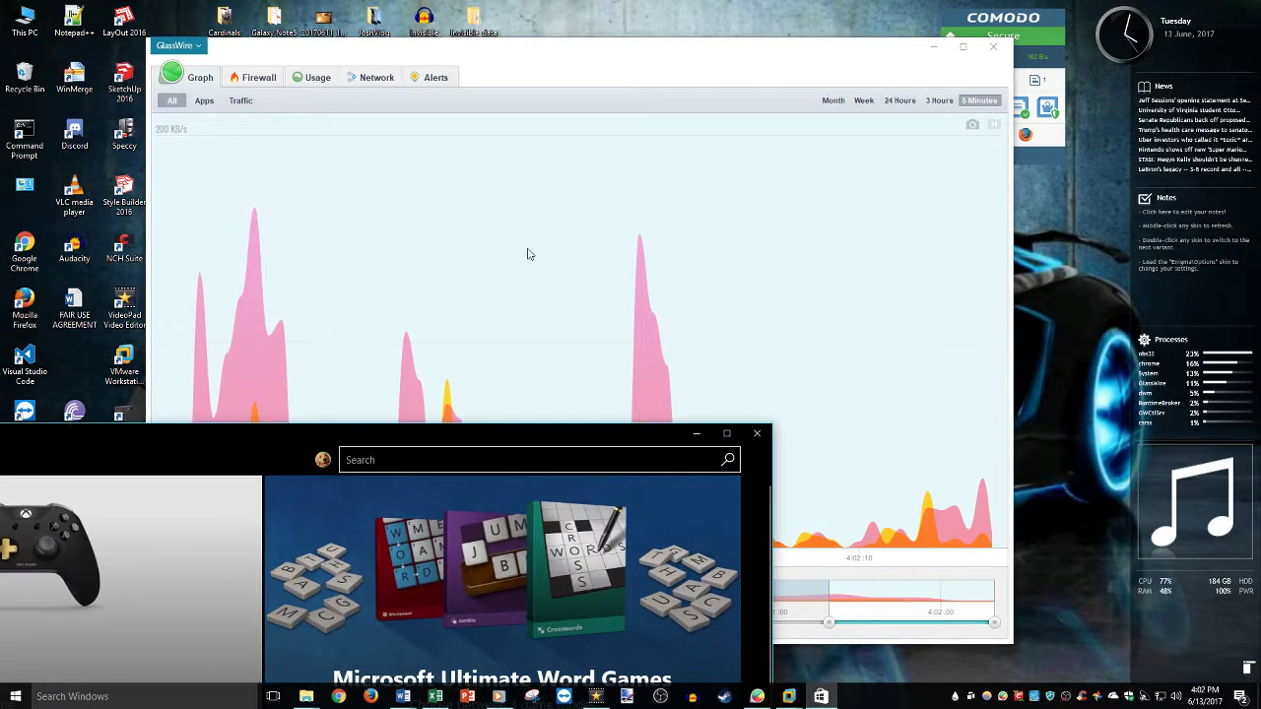
pyautogui.click(739, 286)
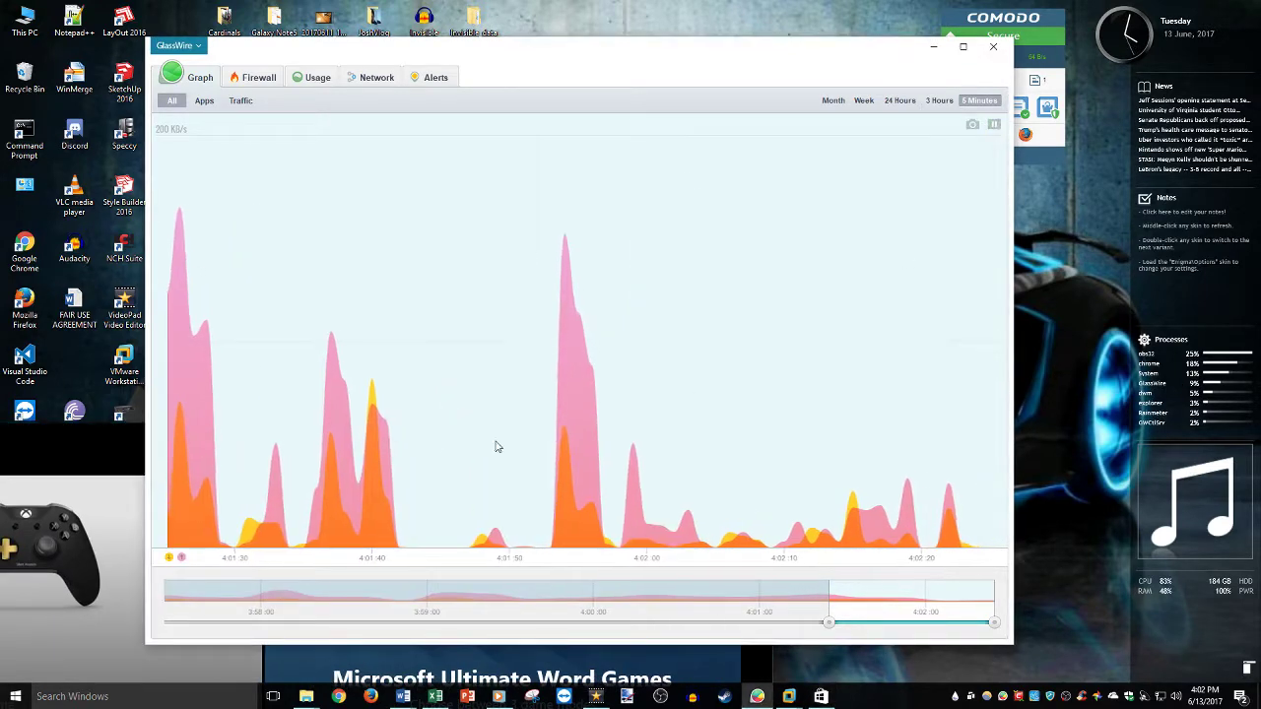
pyautogui.click(129, 436)
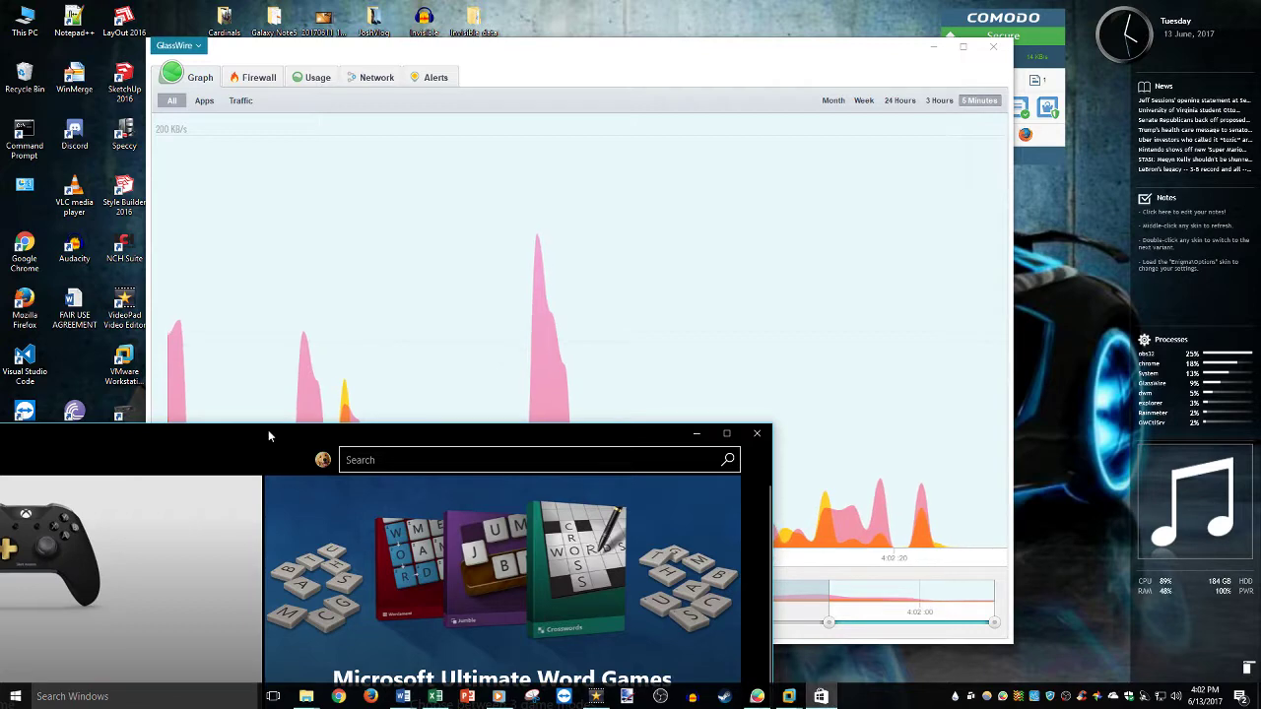
pyautogui.moveTo(268, 430); pyautogui.dragTo(480, 383)
pyautogui.click(512, 345)
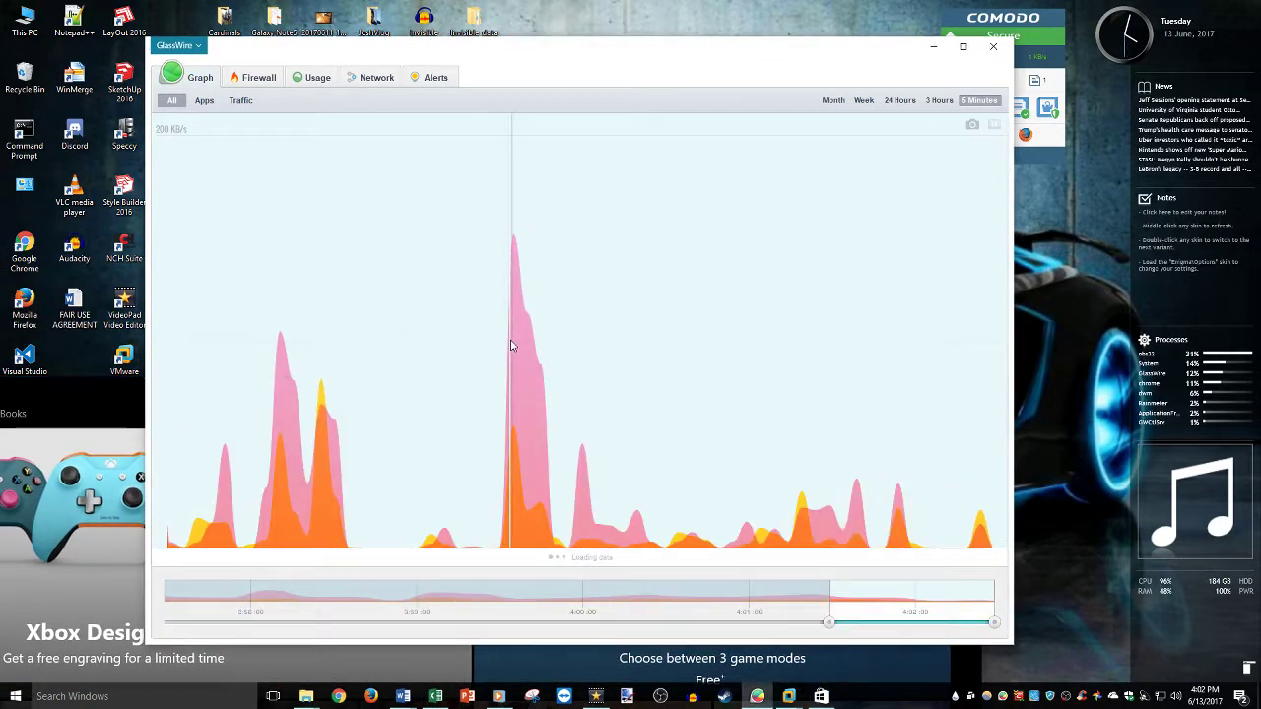
# Step: Bring GlassWire forward and show Microsoft OneDrive's traffic details from the graph legend
pyautogui.moveTo(280, 560)
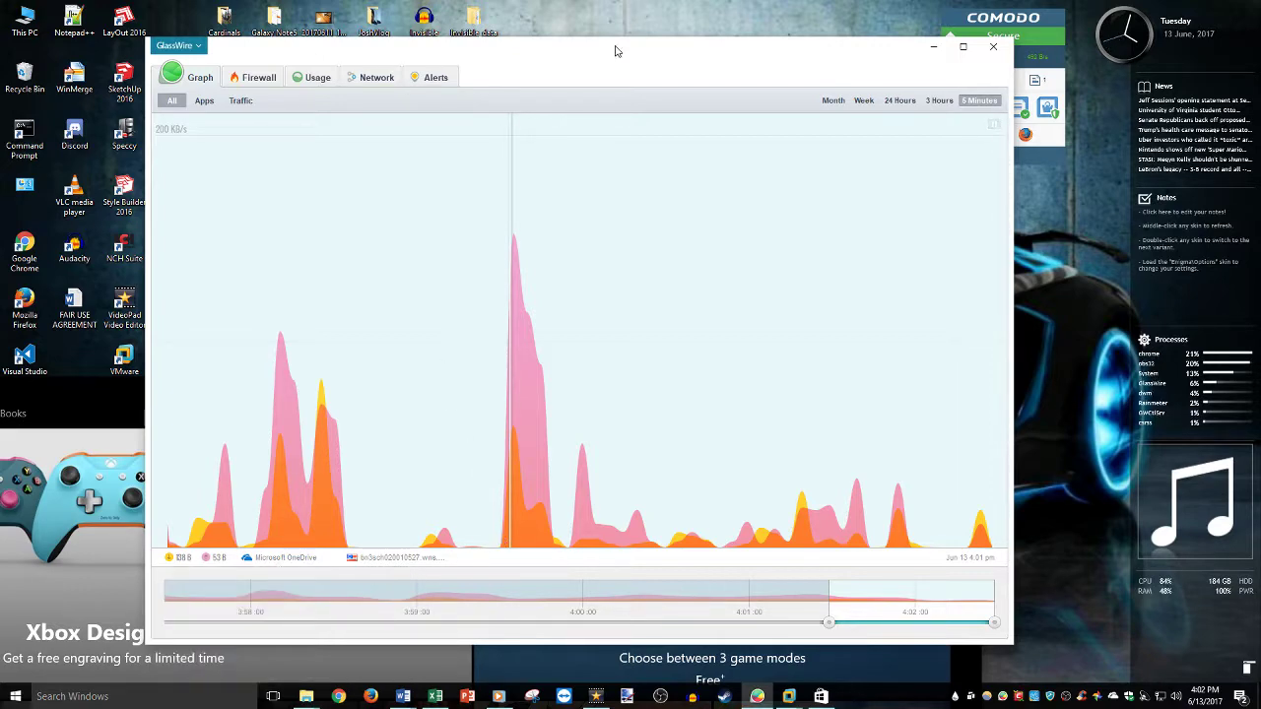
pyautogui.moveTo(616, 51); pyautogui.dragTo(635, 36)
pyautogui.click(113, 387)
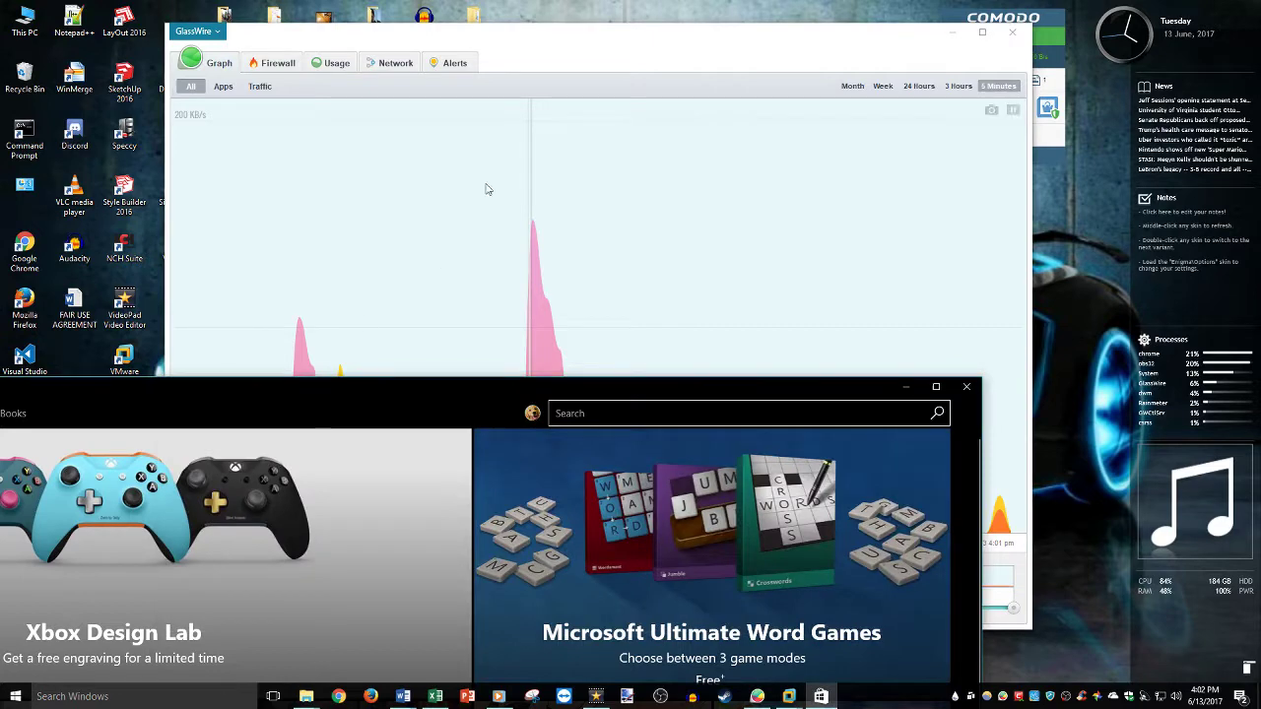
pyautogui.click(583, 45)
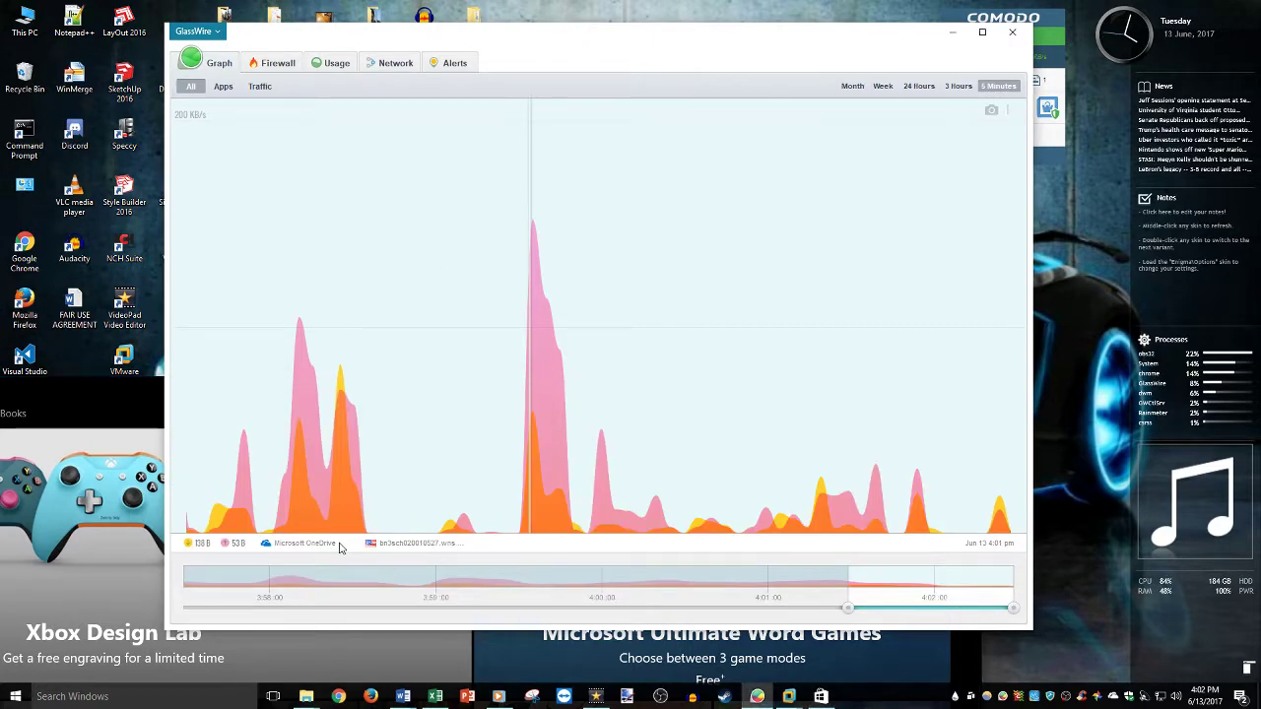
pyautogui.click(329, 549)
# Step: Search the Store for 'netflix', open the Netflix app page, then minimise the Store
pyautogui.click(116, 397)
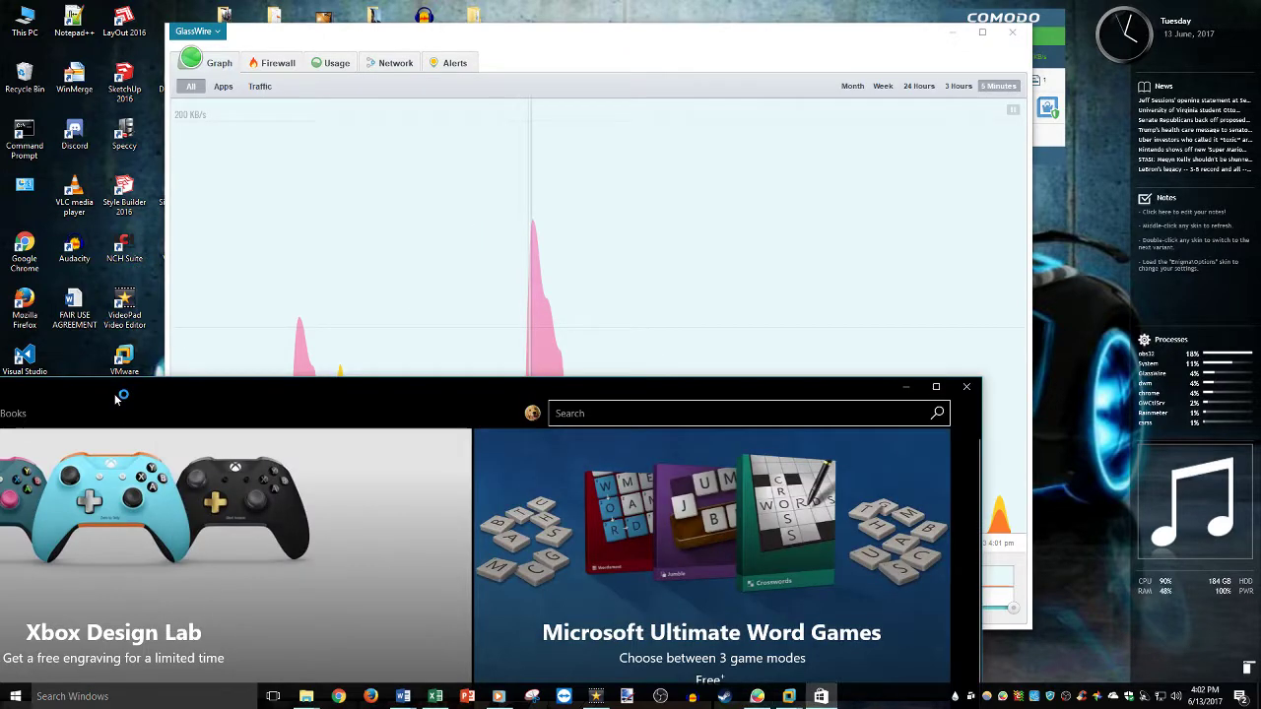
pyautogui.moveTo(361, 396); pyautogui.dragTo(636, 109)
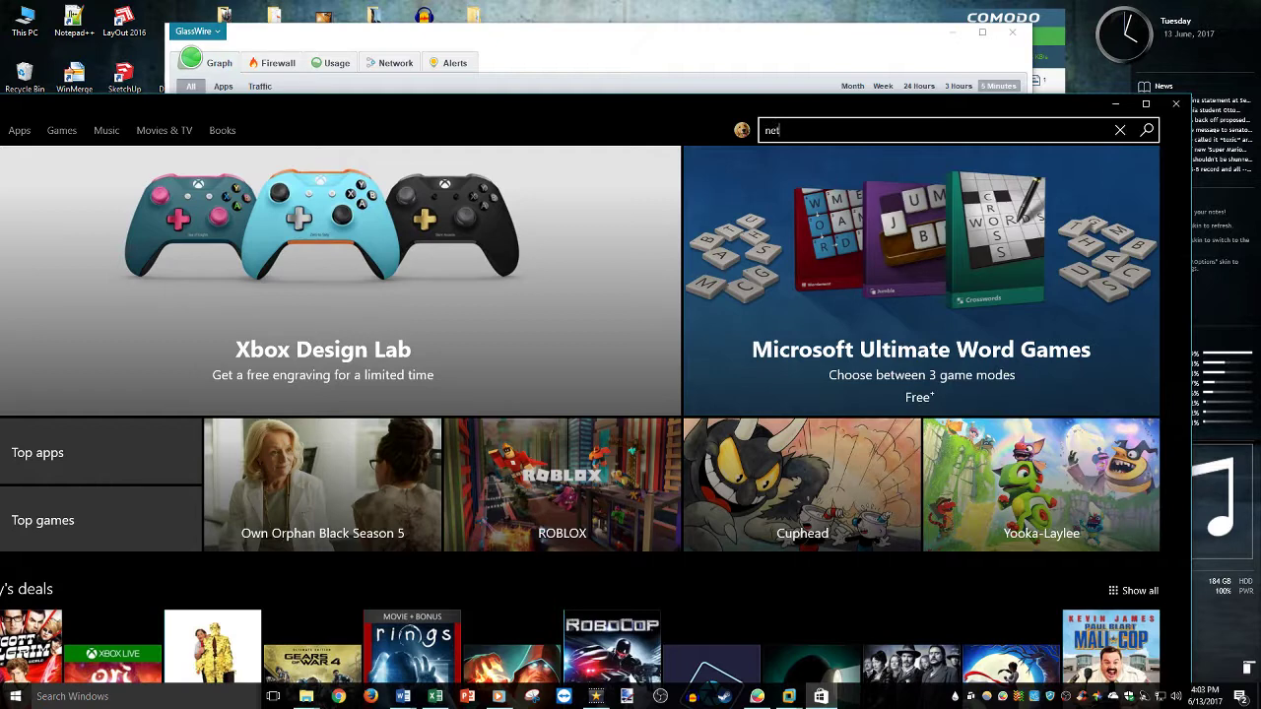
pyautogui.press('Return')
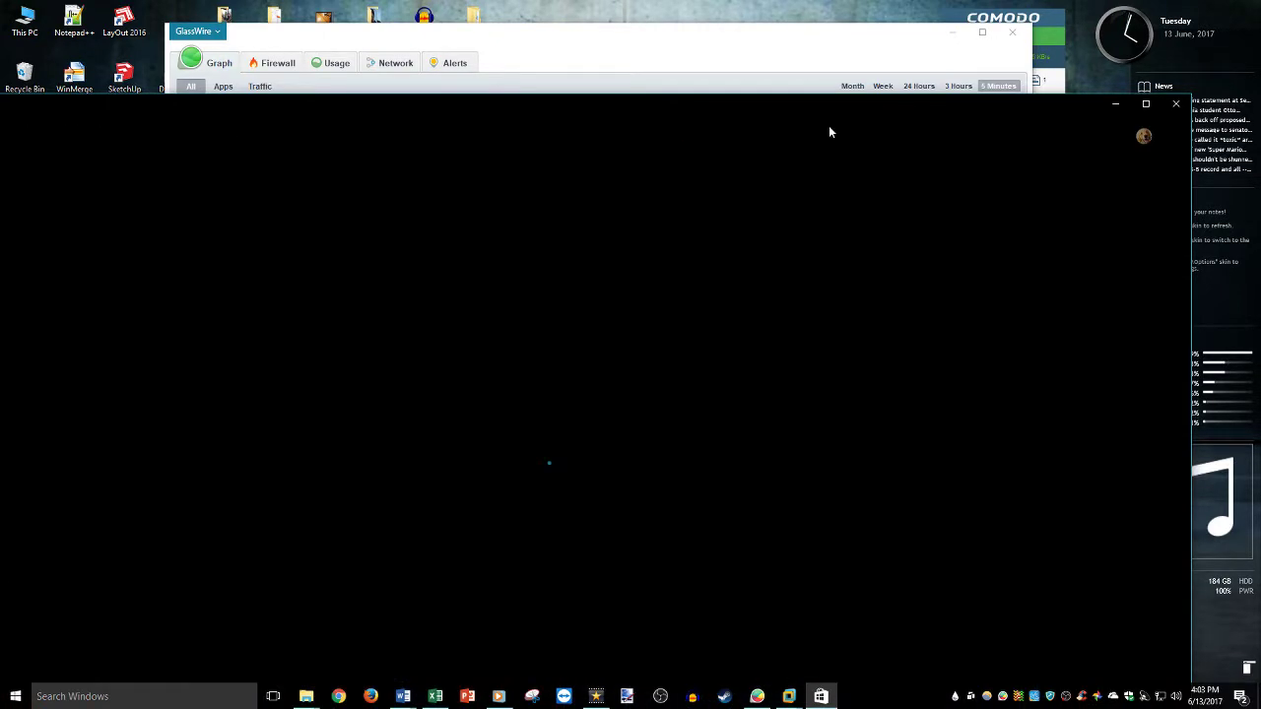
pyautogui.moveTo(783, 99); pyautogui.dragTo(854, 40)
pyautogui.scroll(-4, 603, 329)
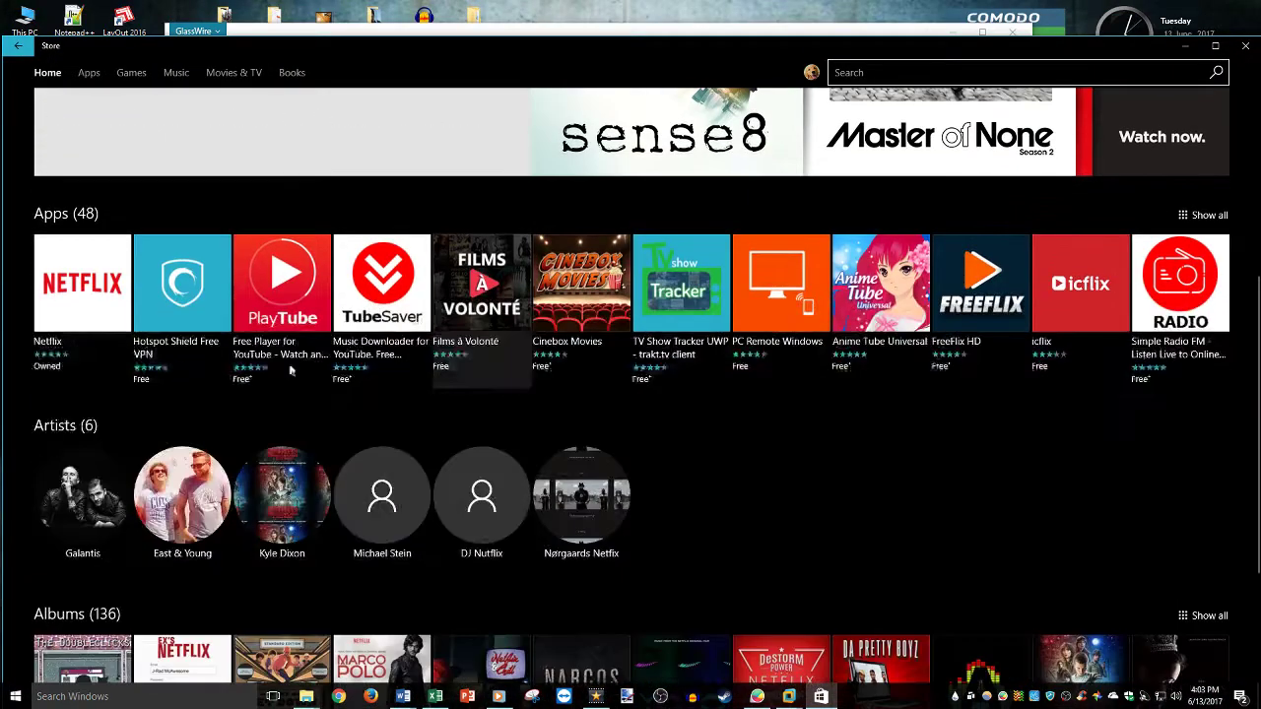
pyautogui.click(94, 281)
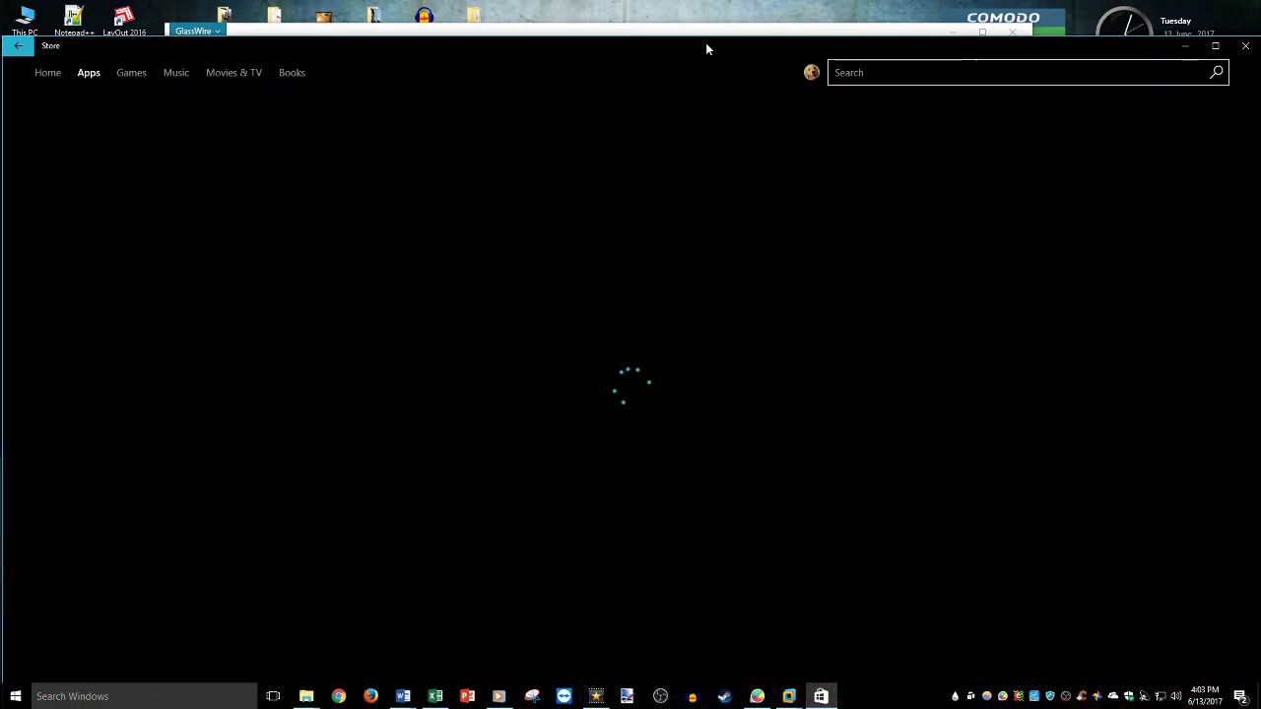
pyautogui.moveTo(705, 42); pyautogui.dragTo(503, 96)
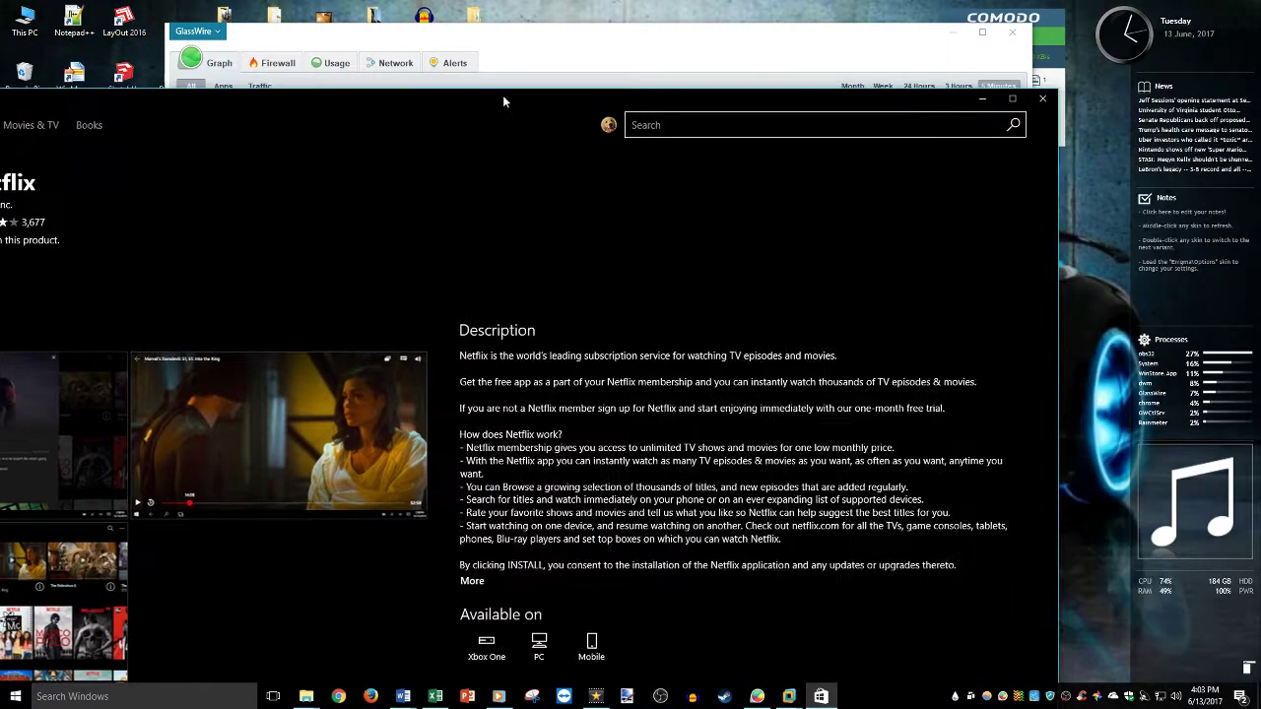
pyautogui.click(982, 98)
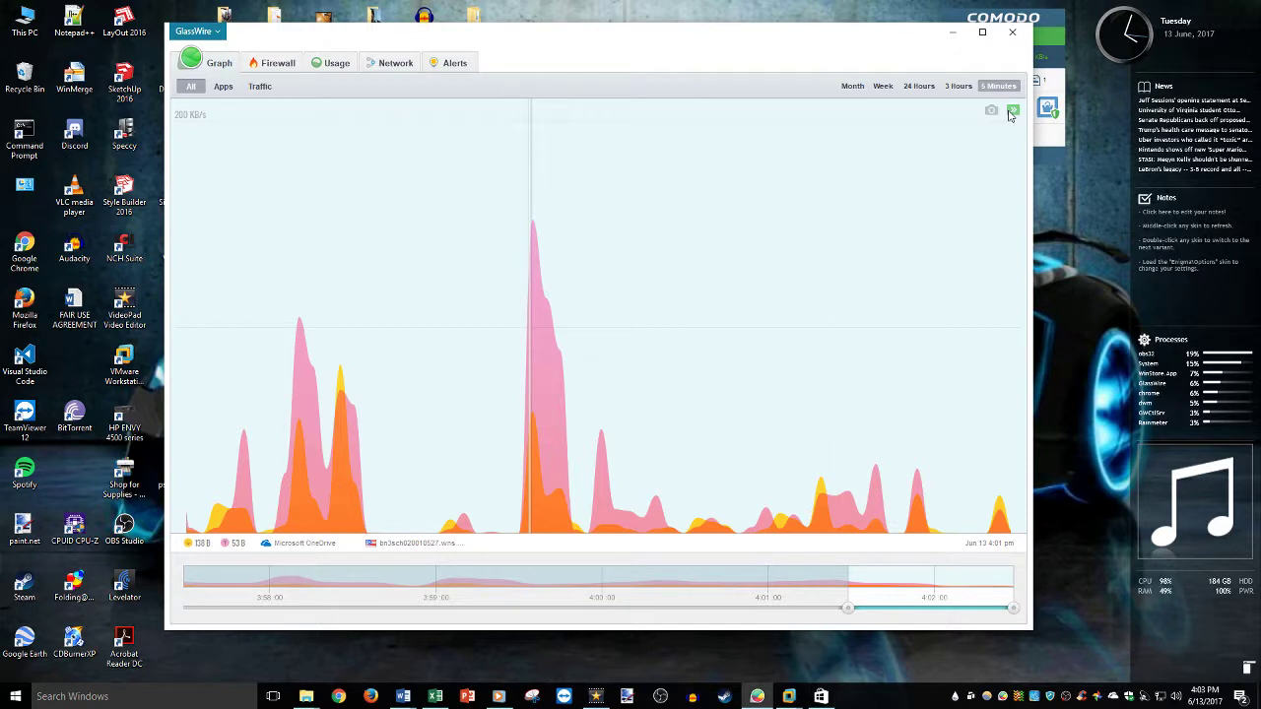
# Step: Resume the live graph and list the apps behind the tall traffic spike ('Store +2 more')
pyautogui.click(1012, 112)
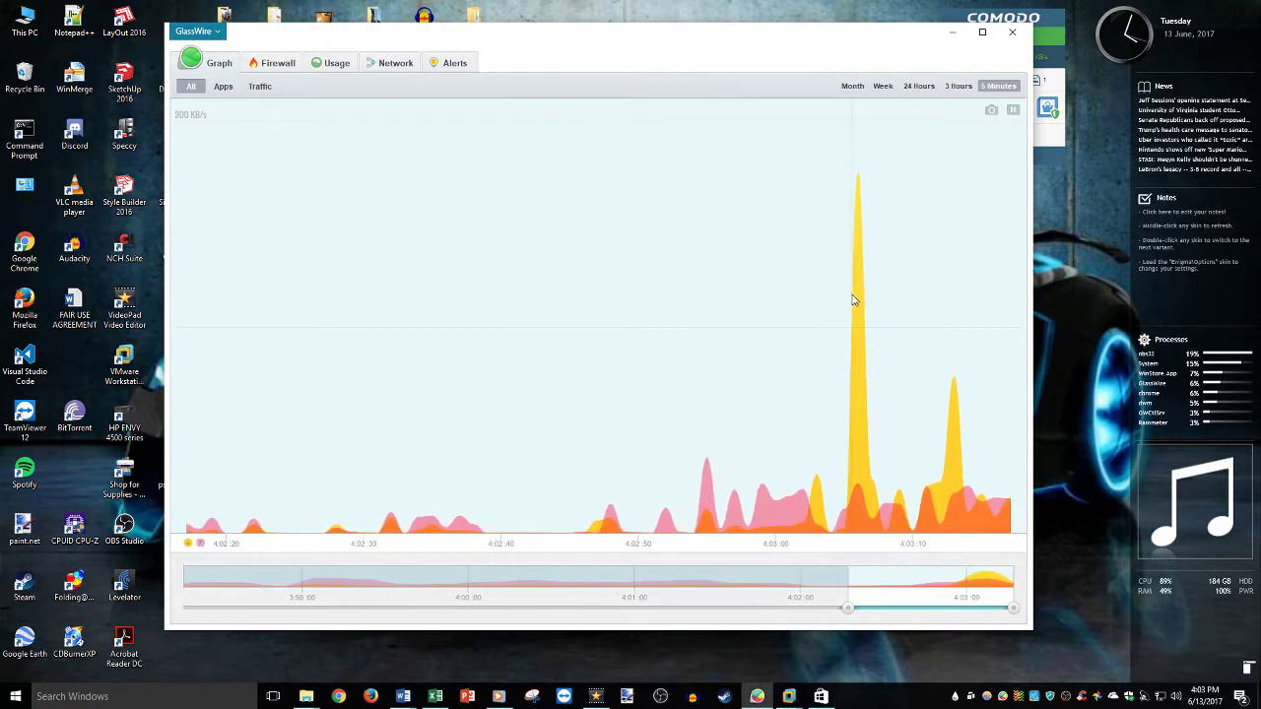
pyautogui.click(853, 302)
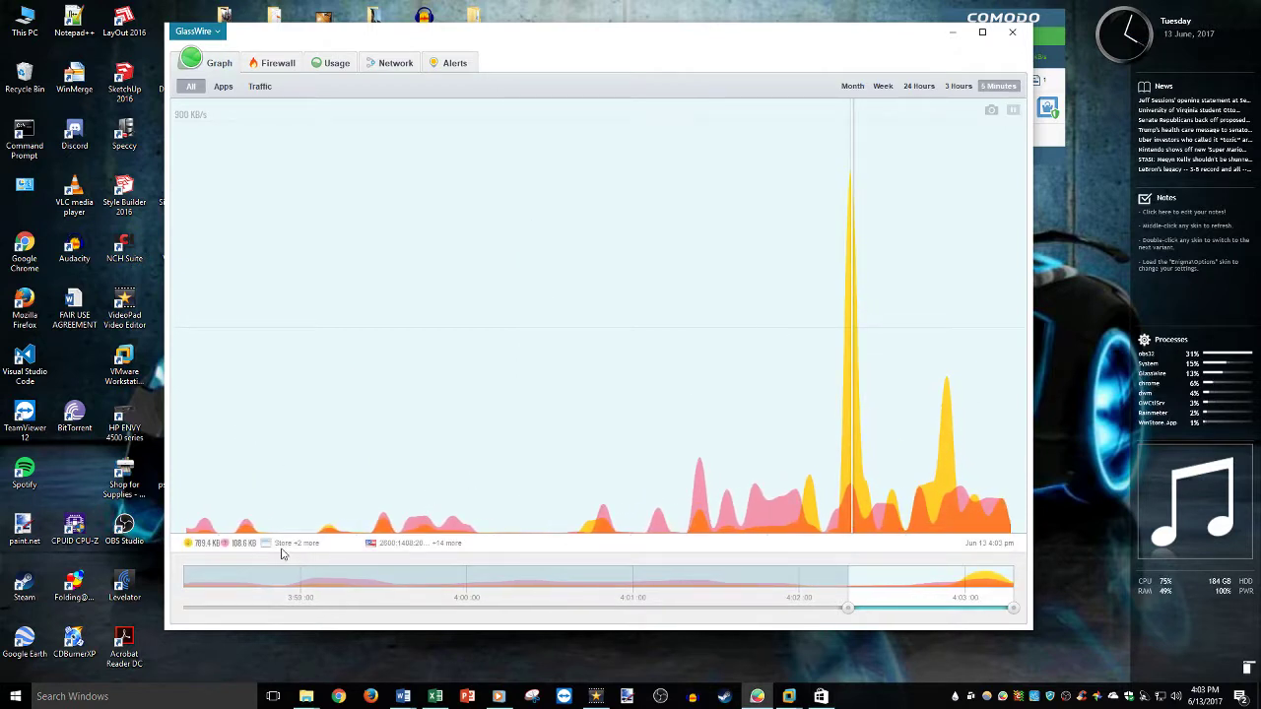
pyautogui.click(284, 545)
# Step: Close the Microsoft Store window and then GlassWire, leaving the desktop visible
pyautogui.click(821, 697)
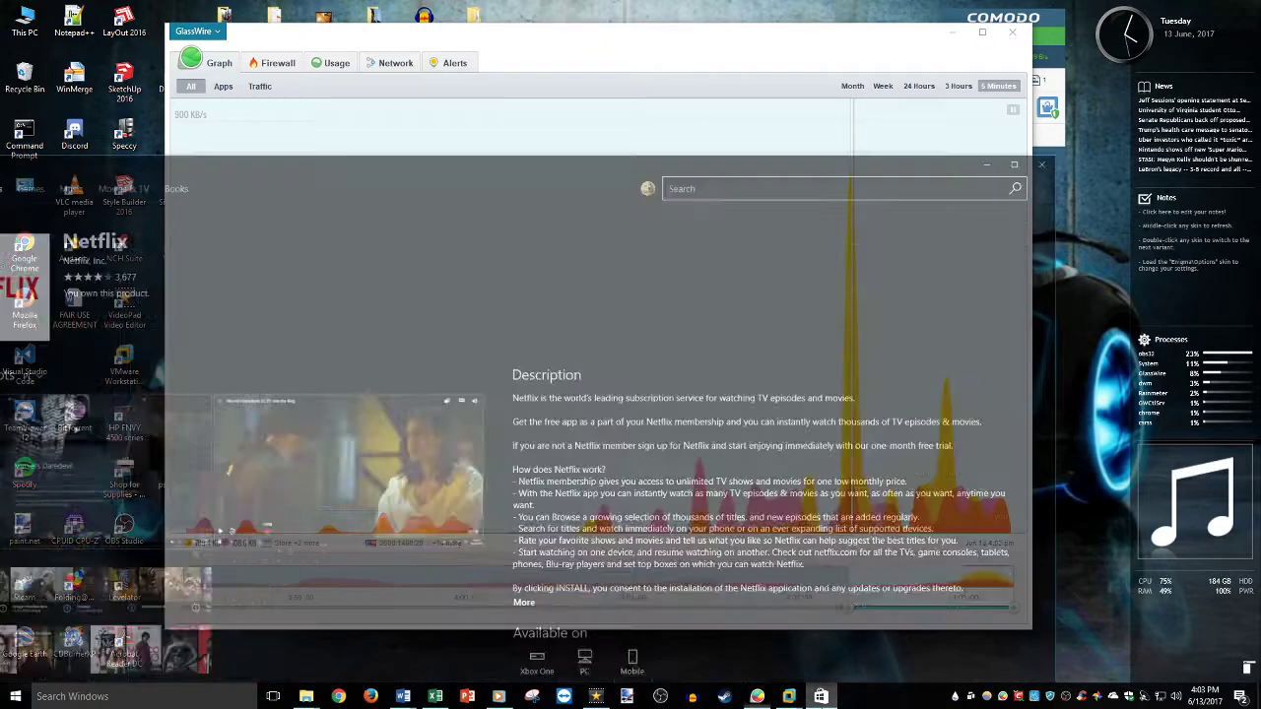
pyautogui.moveTo(528, 98); pyautogui.dragTo(39, 174)
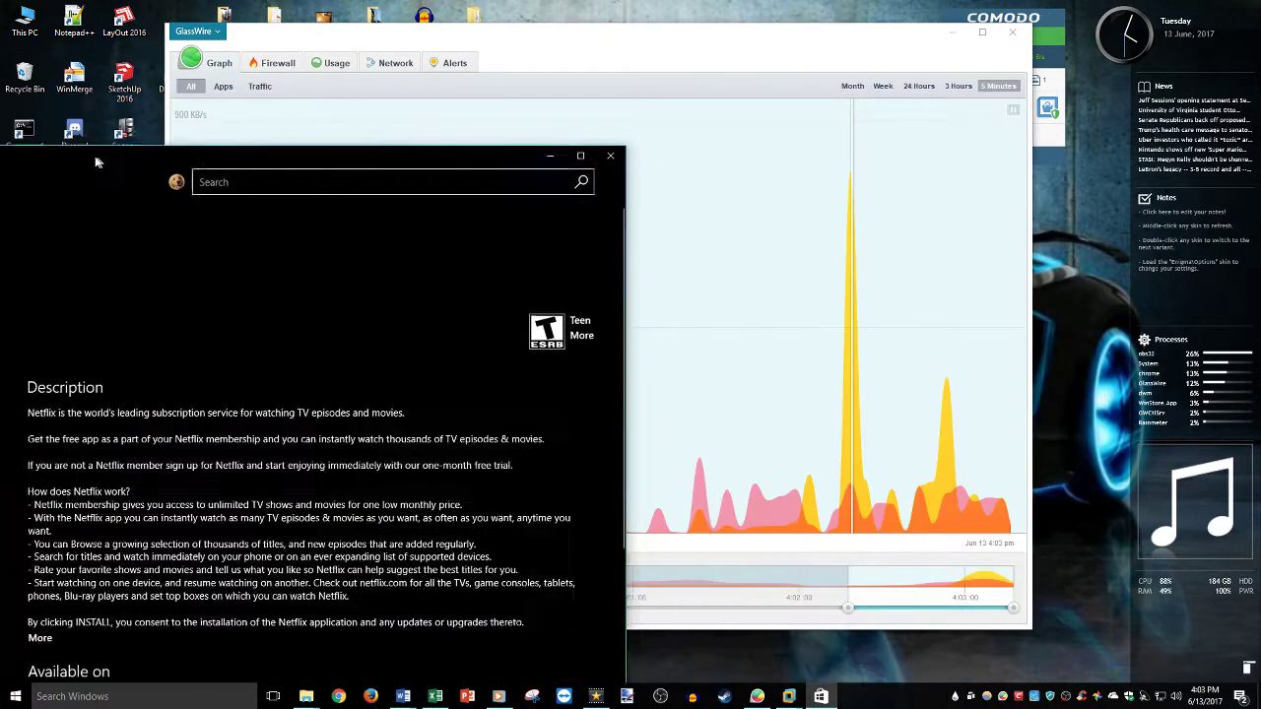
pyautogui.click(554, 176)
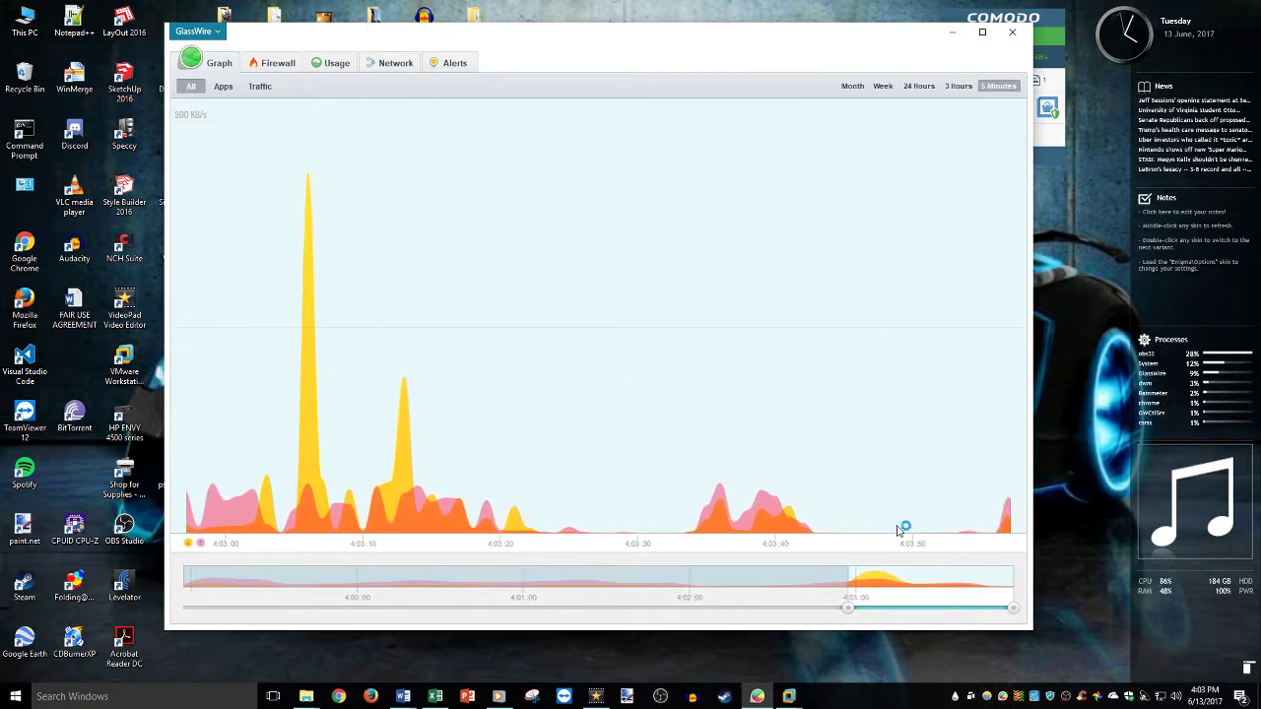
pyautogui.moveTo(845, 49); pyautogui.dragTo(863, 60)
pyautogui.click(1035, 43)
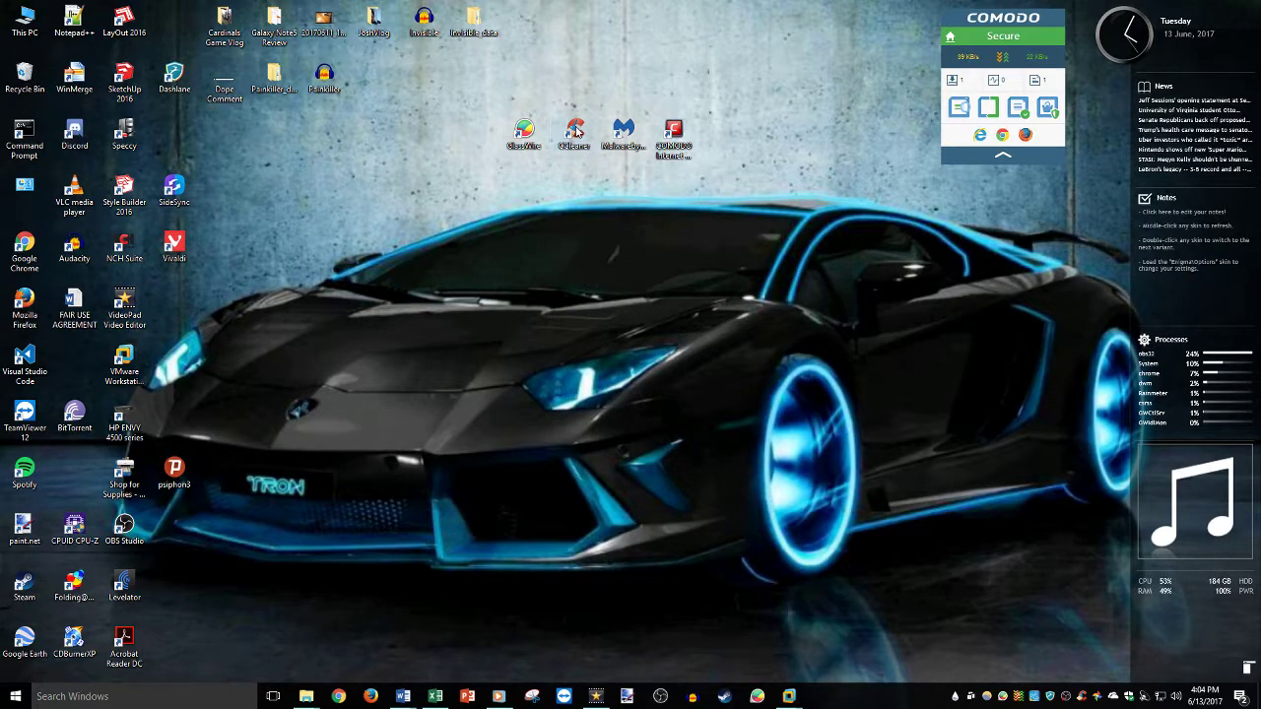
# Step: Move the CCleaner and COMODO Internet Security shortcuts to the top row and exit the SketchUp license dialog
pyautogui.moveTo(582, 138)
pyautogui.mouseDown()
pyautogui.moveTo(474, 136)
pyautogui.moveTo(579, 136)
pyautogui.mouseUp()
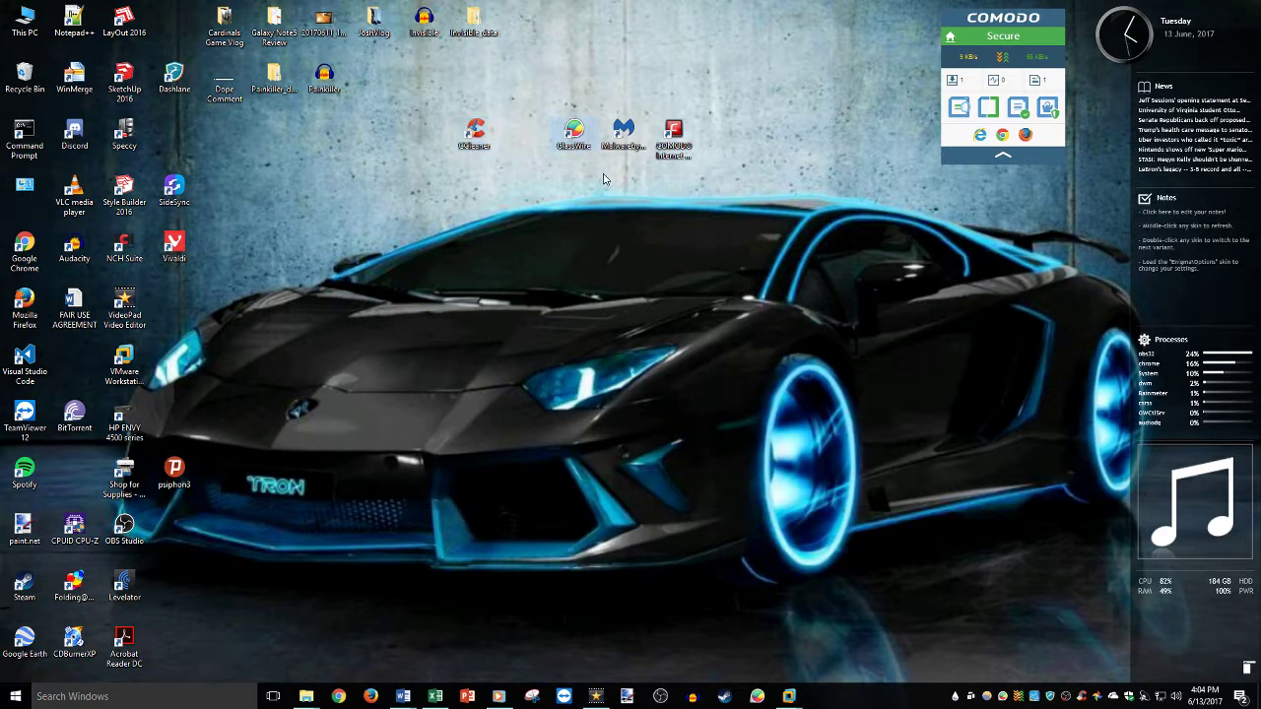
pyautogui.moveTo(674, 138); pyautogui.dragTo(573, 40)
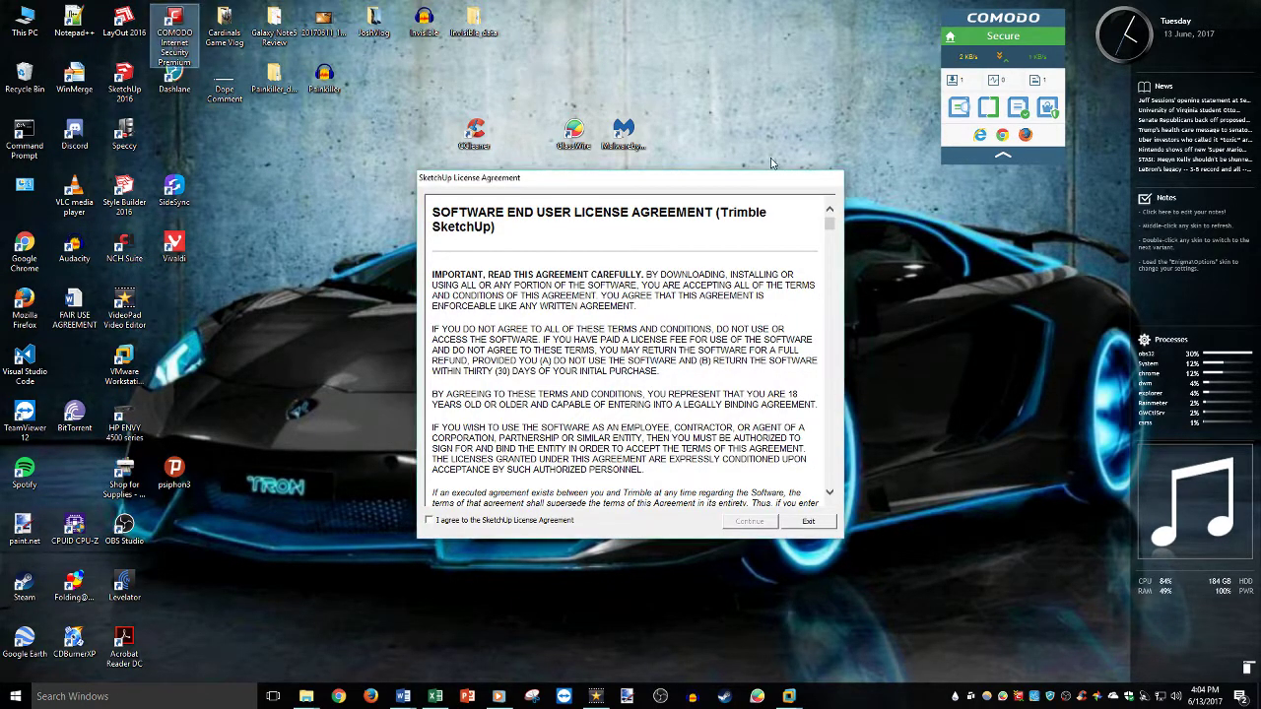
pyautogui.click(808, 520)
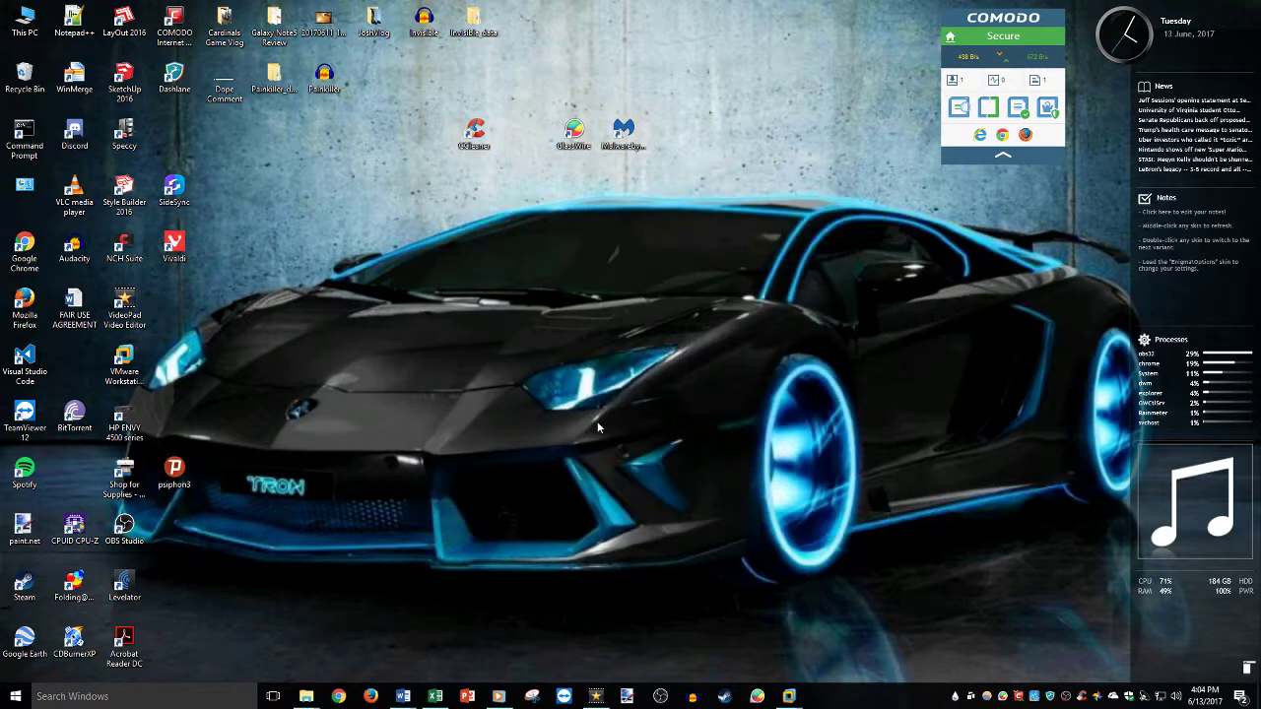
# Step: Launch CCleaner in an enlarged window and show the Cleaner's Applications tab item list
pyautogui.doubleClick(477, 138)
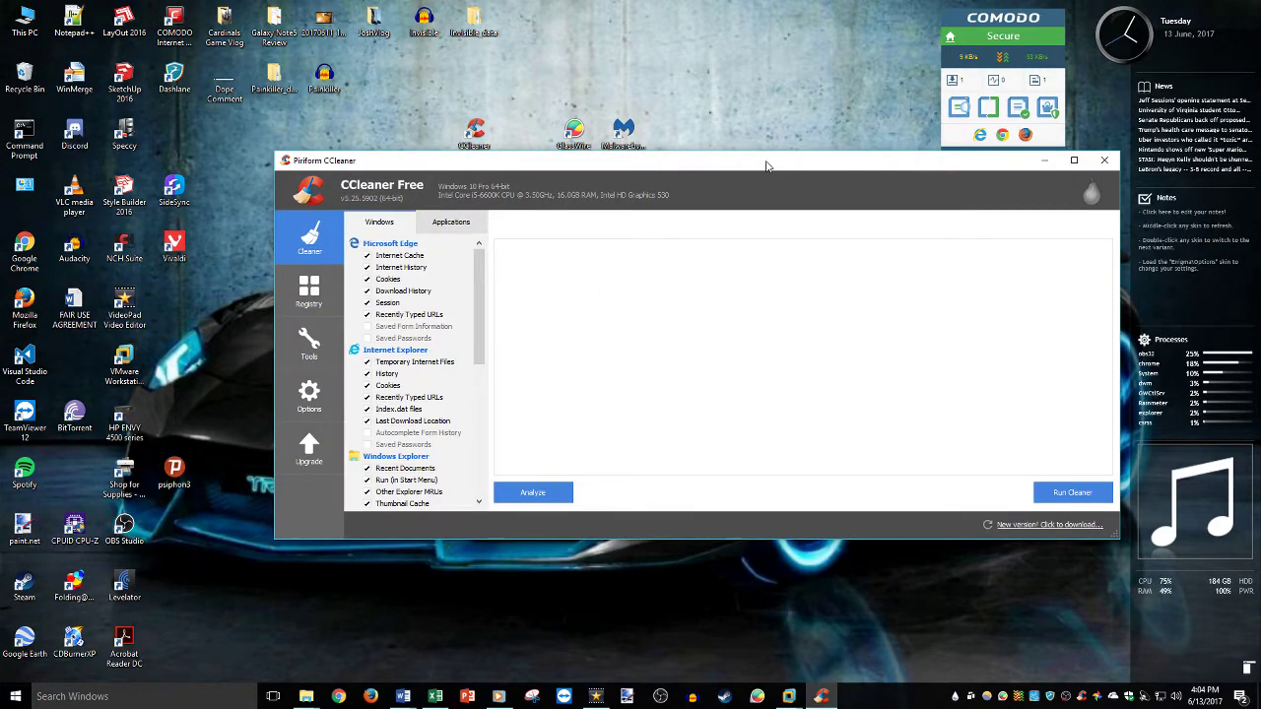
pyautogui.moveTo(766, 161); pyautogui.dragTo(582, 95)
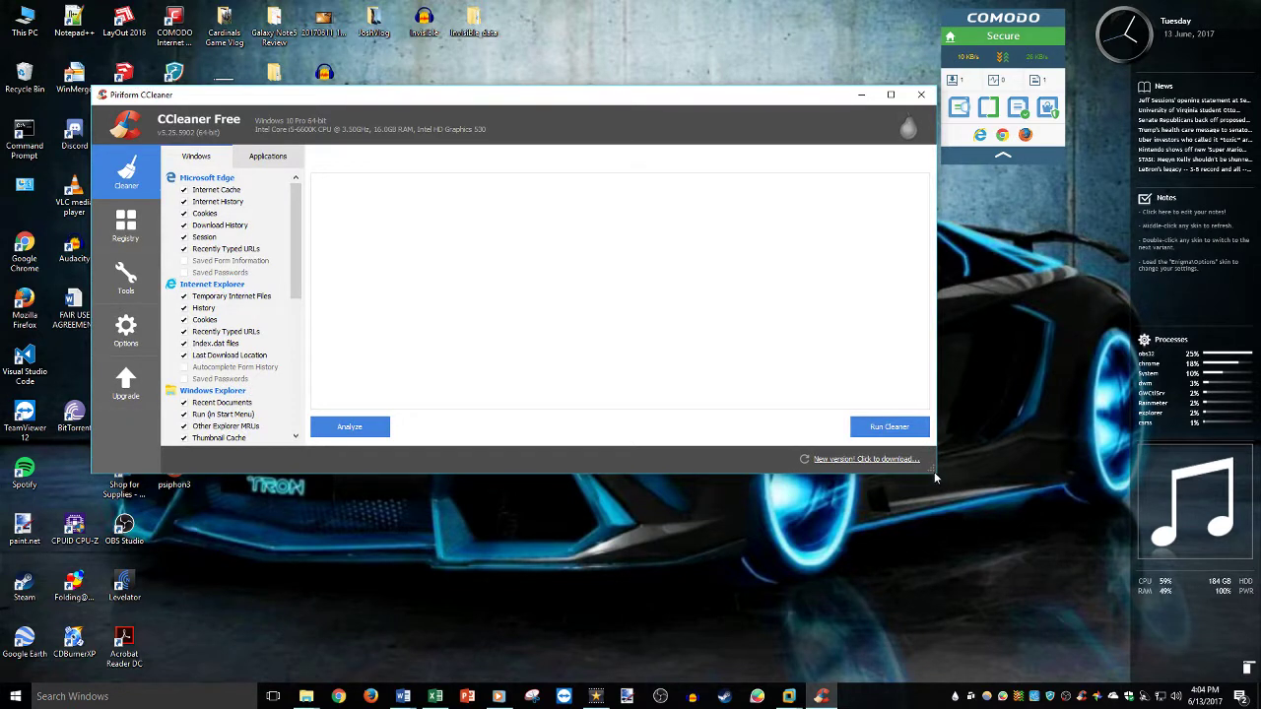
pyautogui.moveTo(936, 478); pyautogui.dragTo(1067, 611)
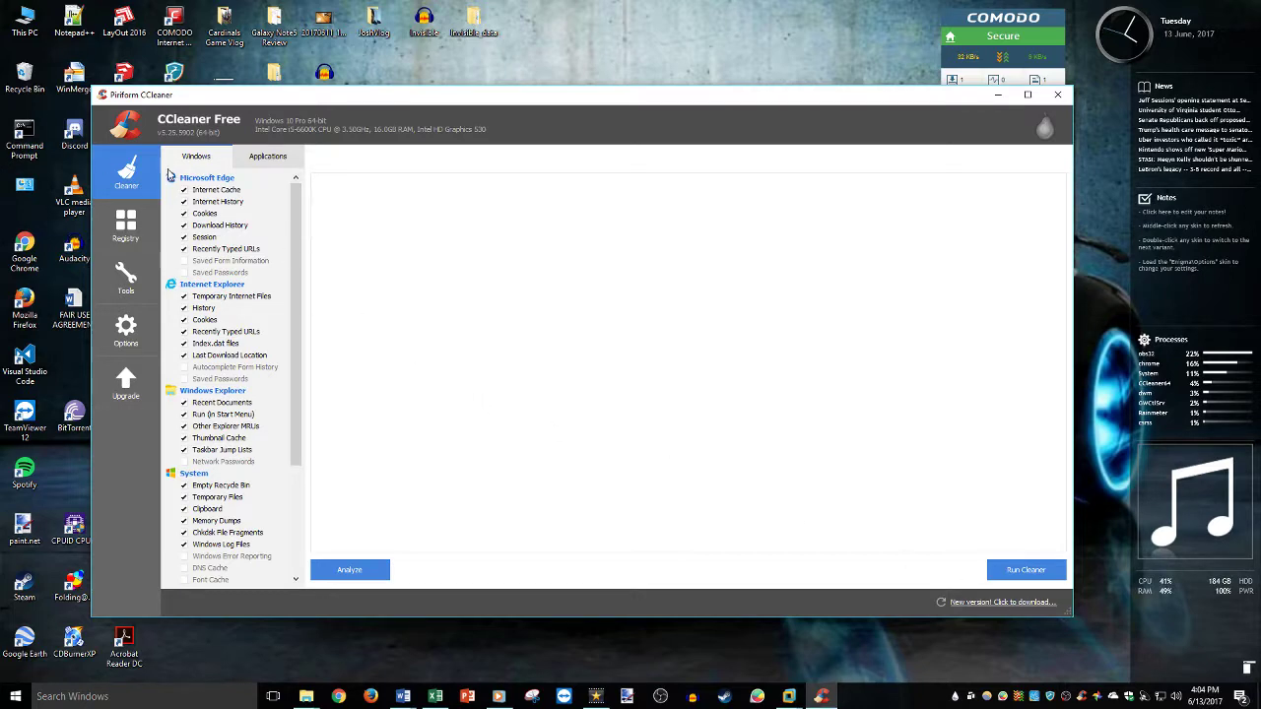
pyautogui.scroll(-5, 219, 281)
pyautogui.scroll(5, 221, 256)
pyautogui.click(272, 154)
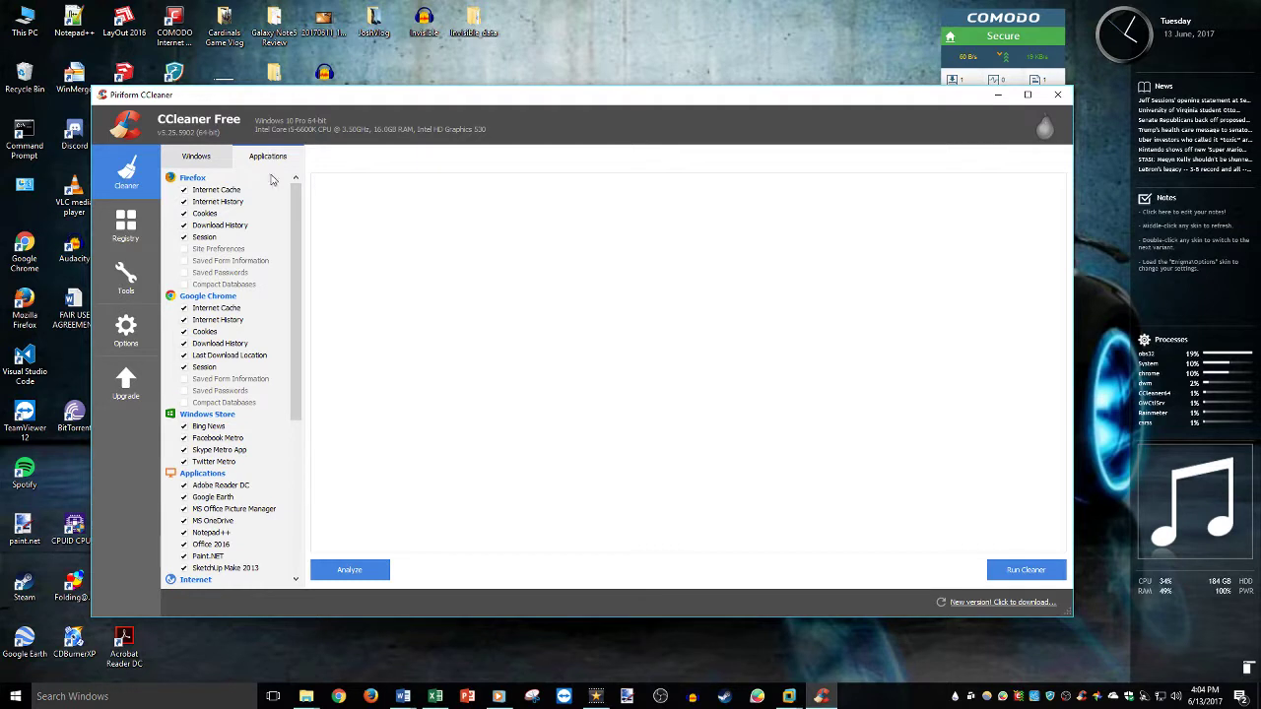
pyautogui.moveTo(294, 234); pyautogui.dragTo(284, 386)
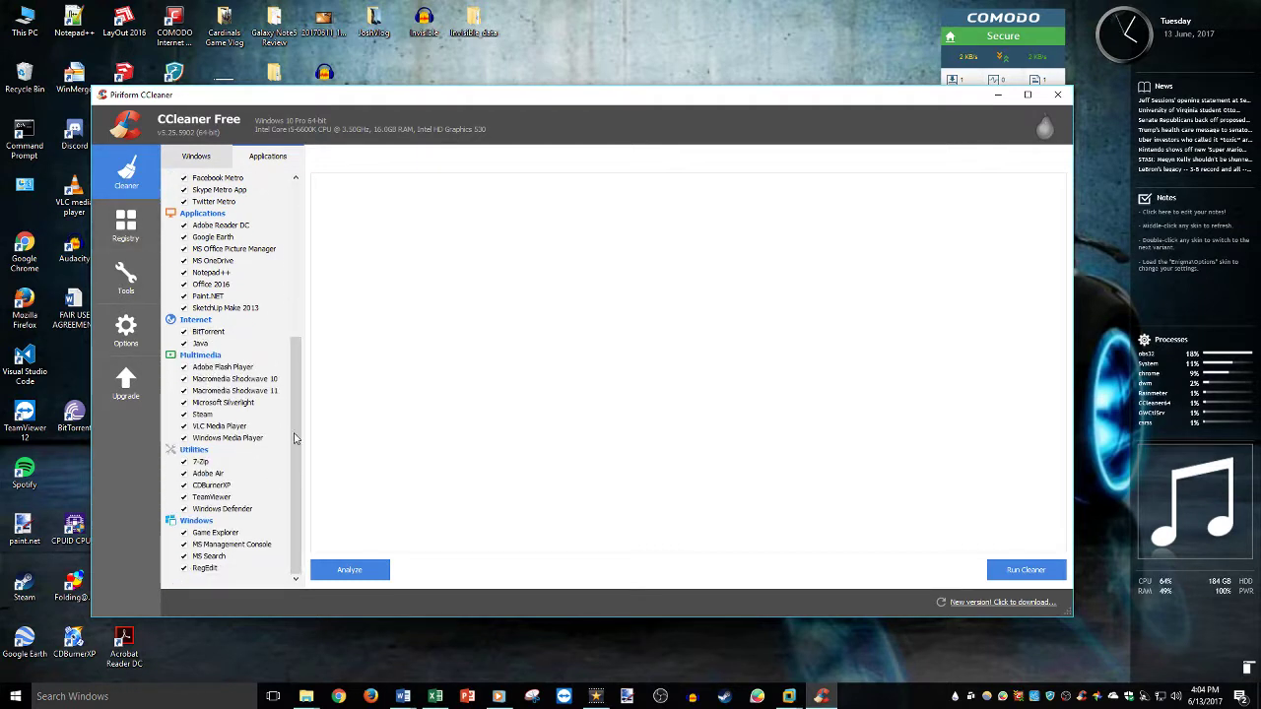
# Step: Run the cleaner on the checked items, removing 336 MB in 2.634 secs
pyautogui.click(1034, 571)
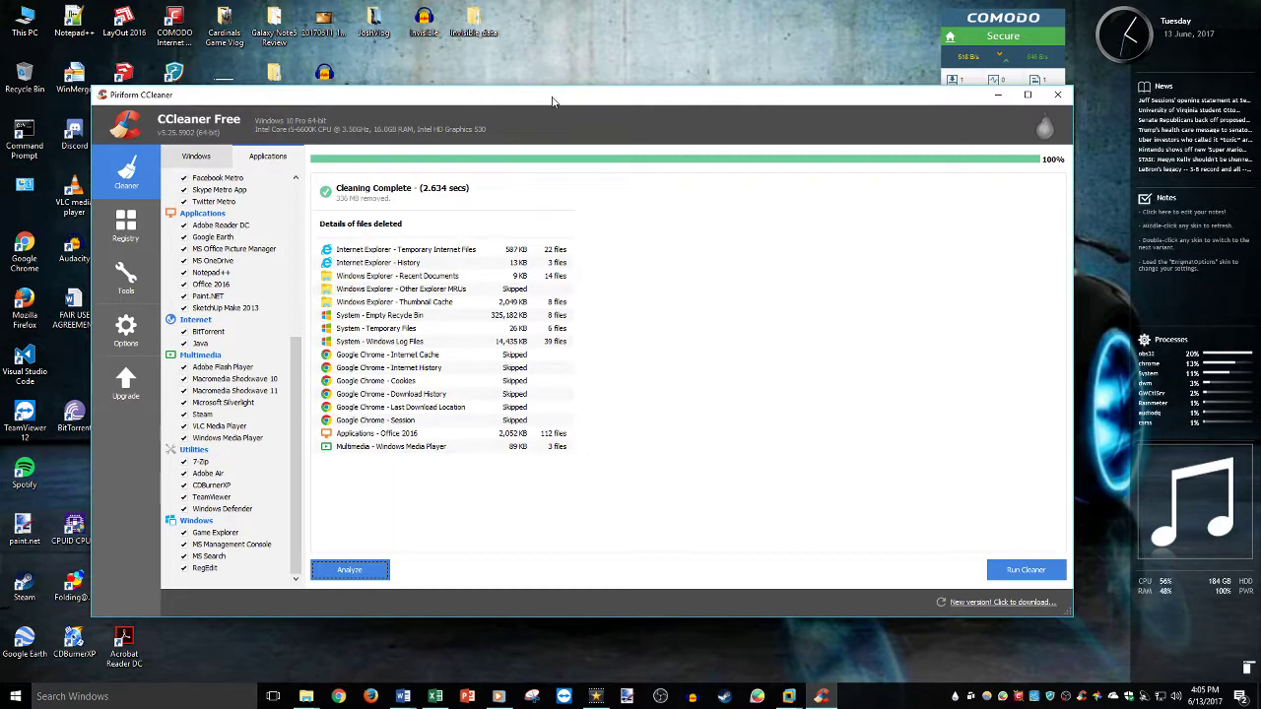
pyautogui.moveTo(560, 106); pyautogui.dragTo(557, 89)
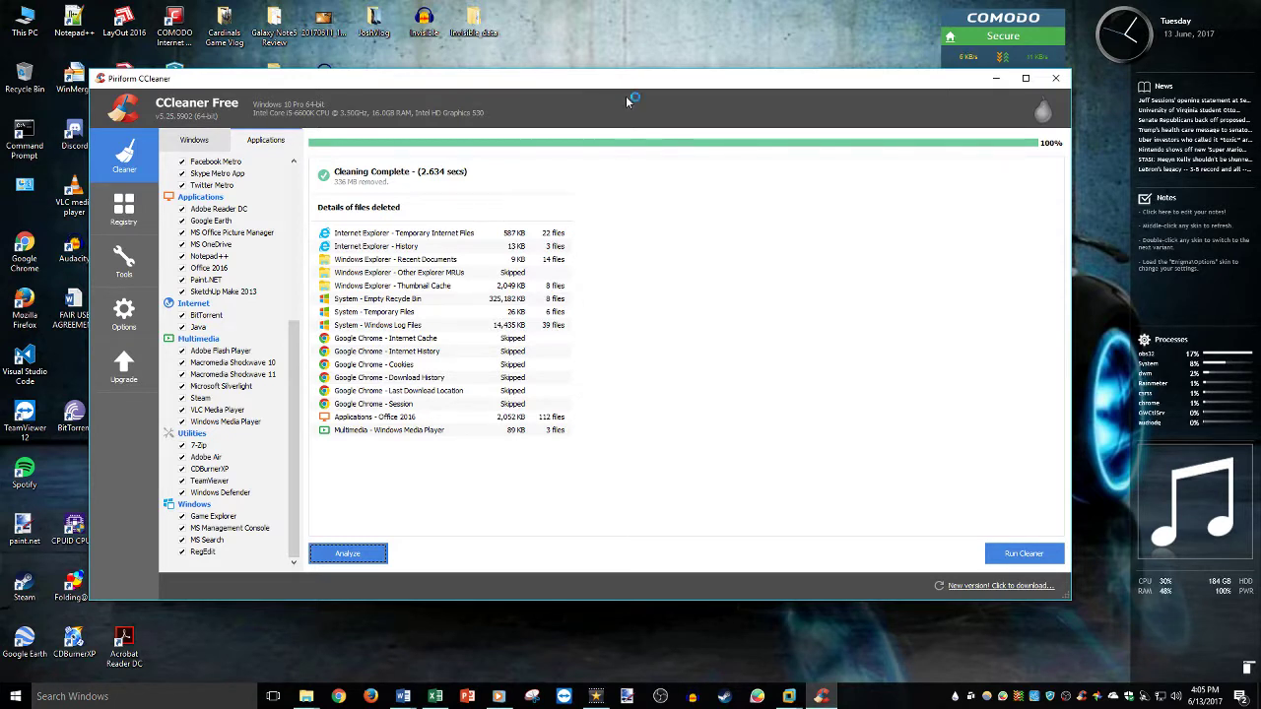
# Step: Run a Registry Cleaner scan to 100%, which reports no issues found
pyautogui.click(120, 217)
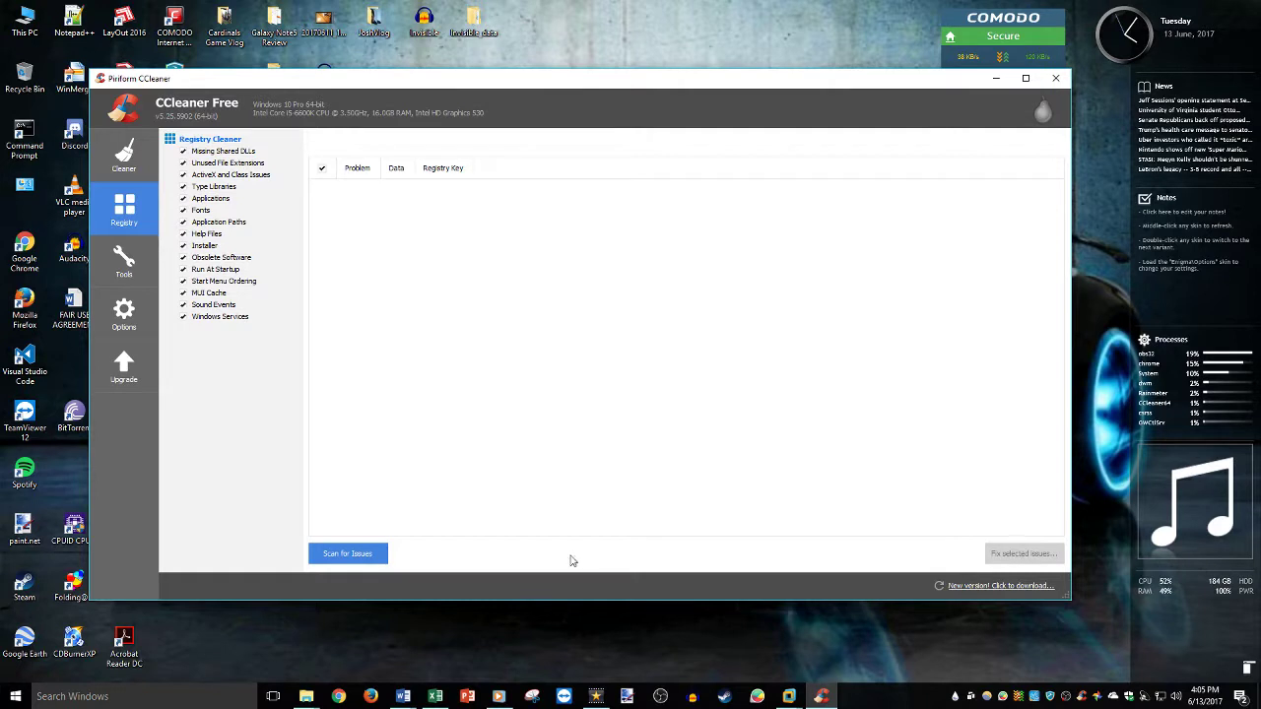
pyautogui.click(348, 554)
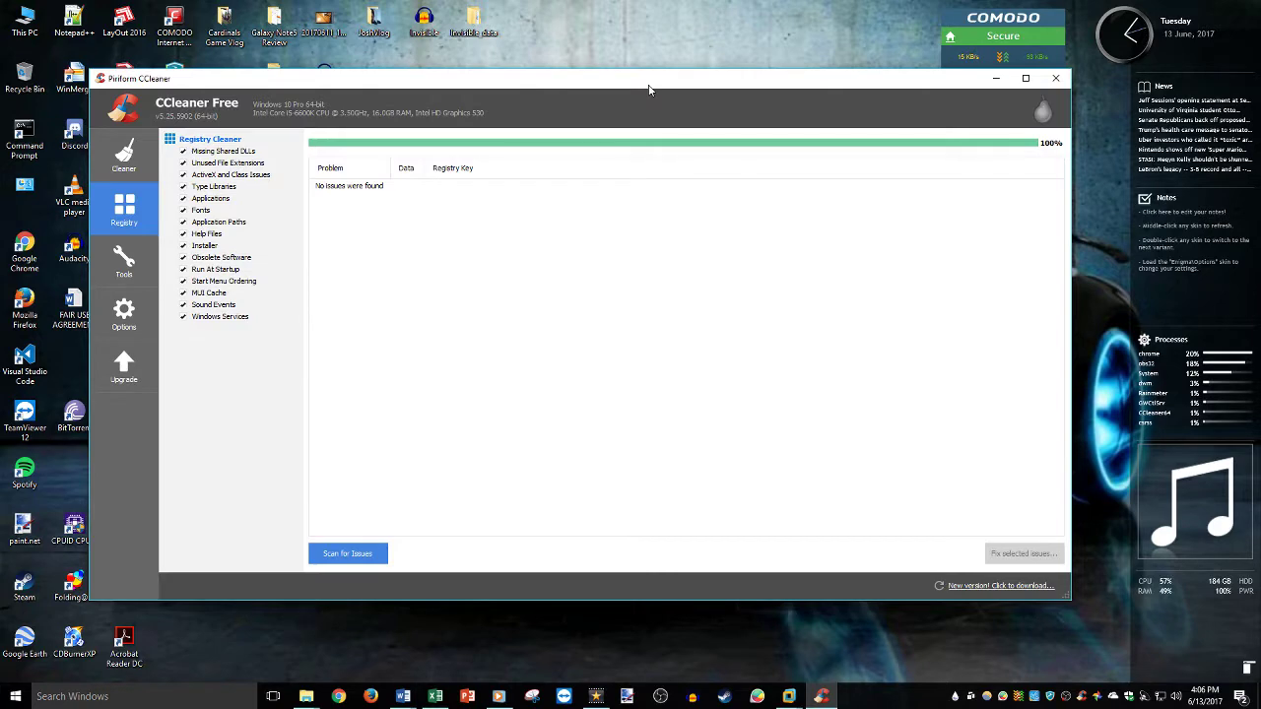
pyautogui.moveTo(650, 90); pyautogui.dragTo(668, 88)
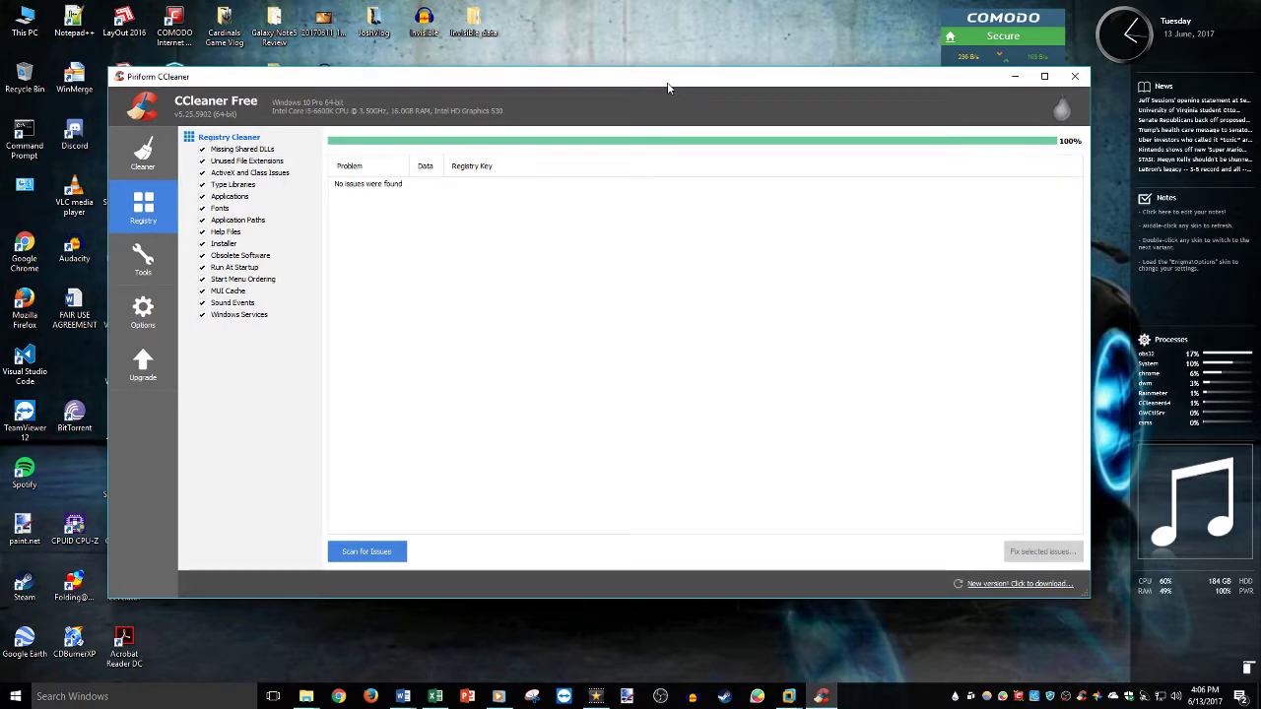
pyautogui.click(148, 260)
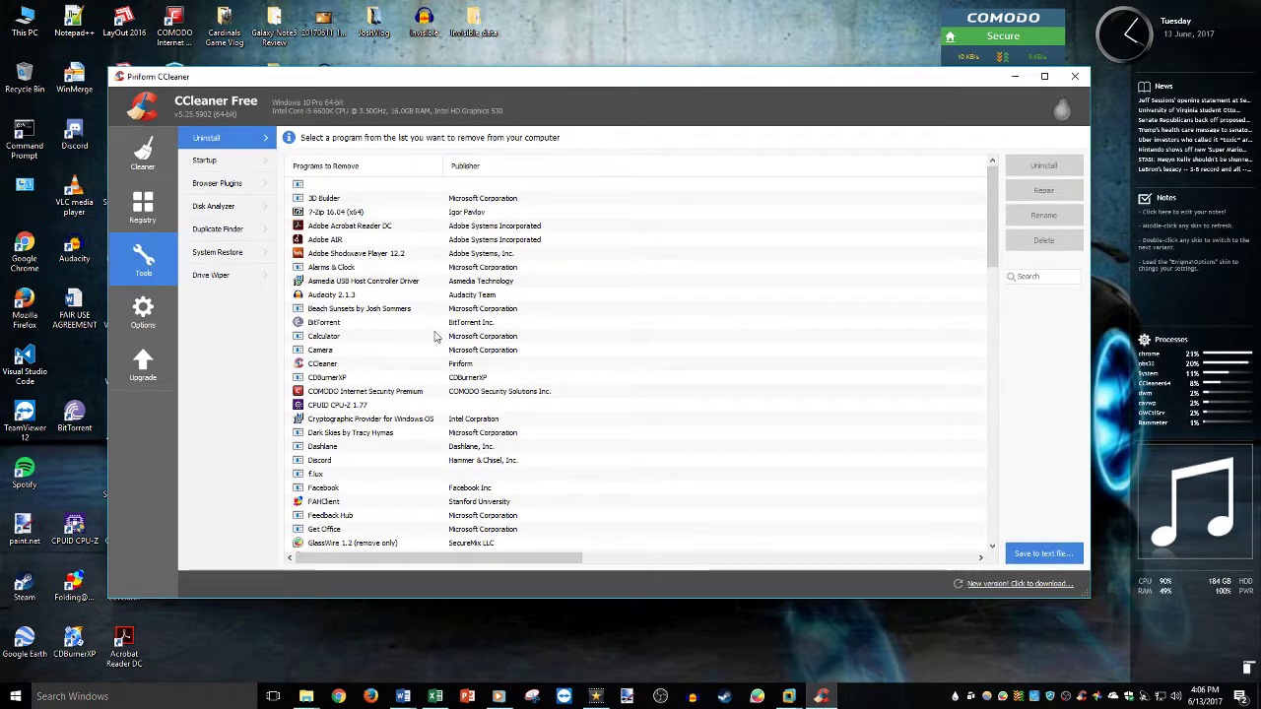
pyautogui.scroll(-9, 433, 349)
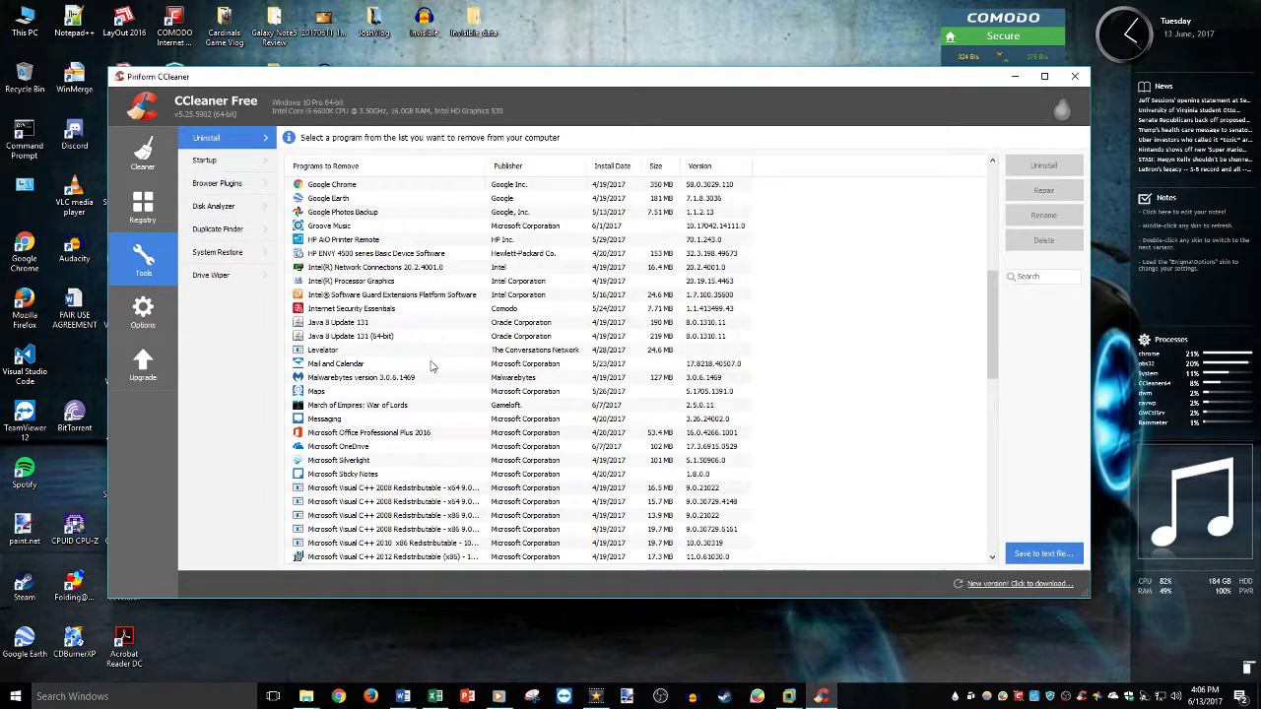
pyautogui.click(364, 421)
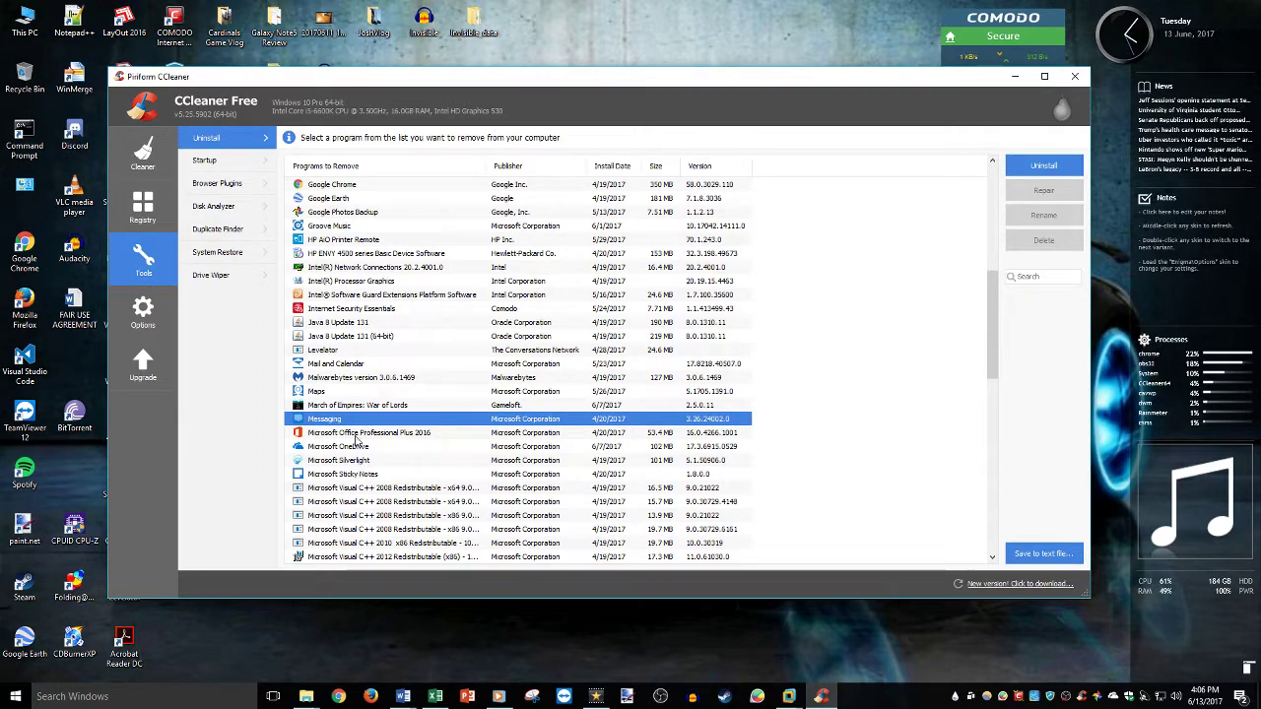
pyautogui.click(366, 393)
pyautogui.click(378, 422)
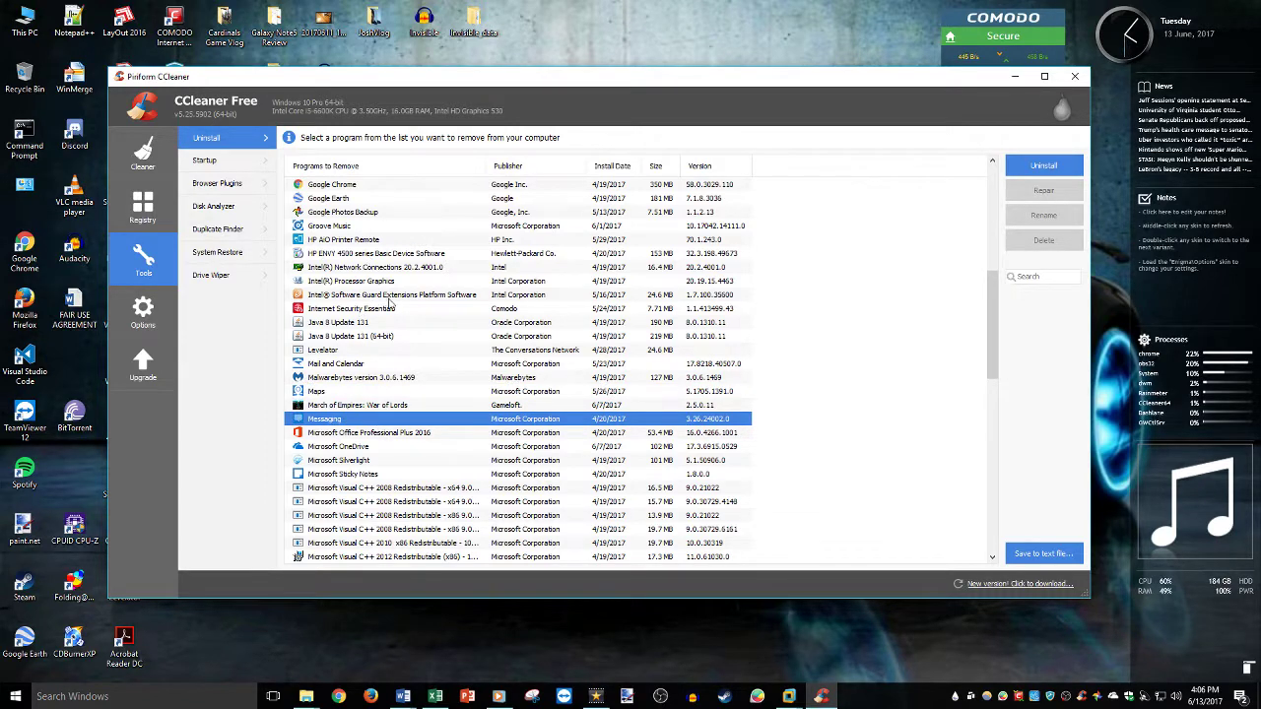
pyautogui.scroll(-15, 393, 273)
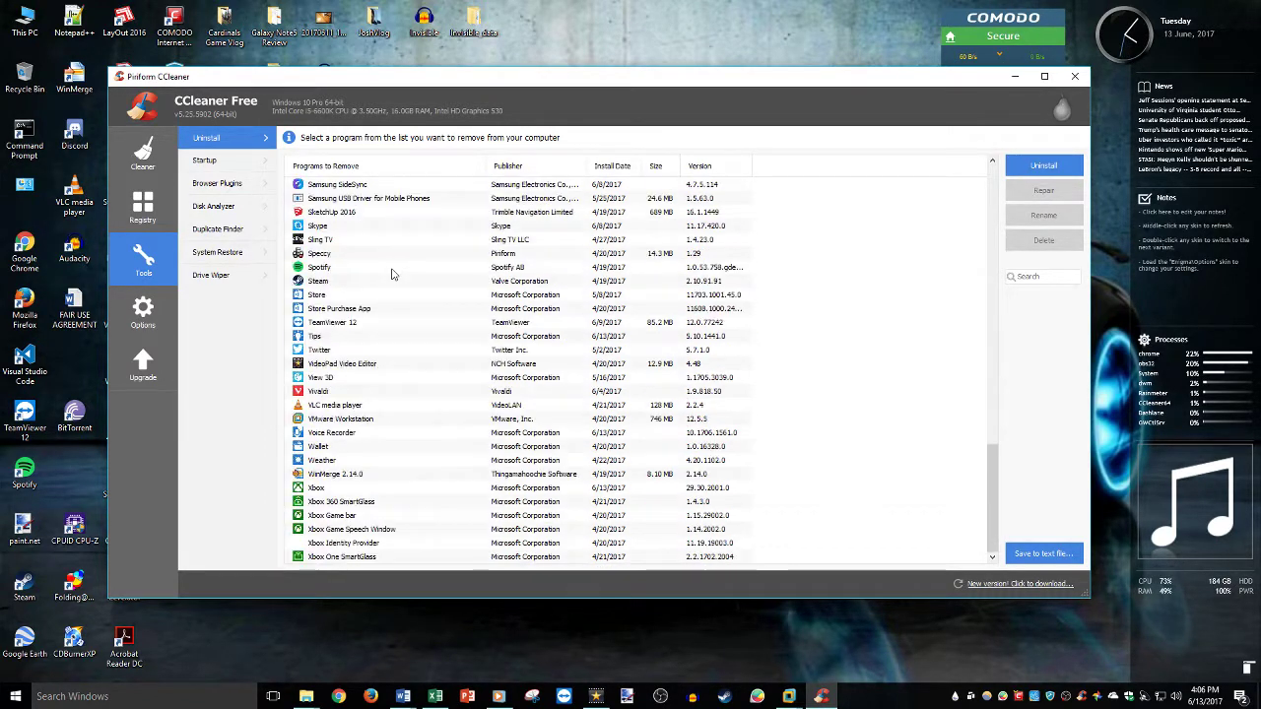
pyautogui.click(333, 434)
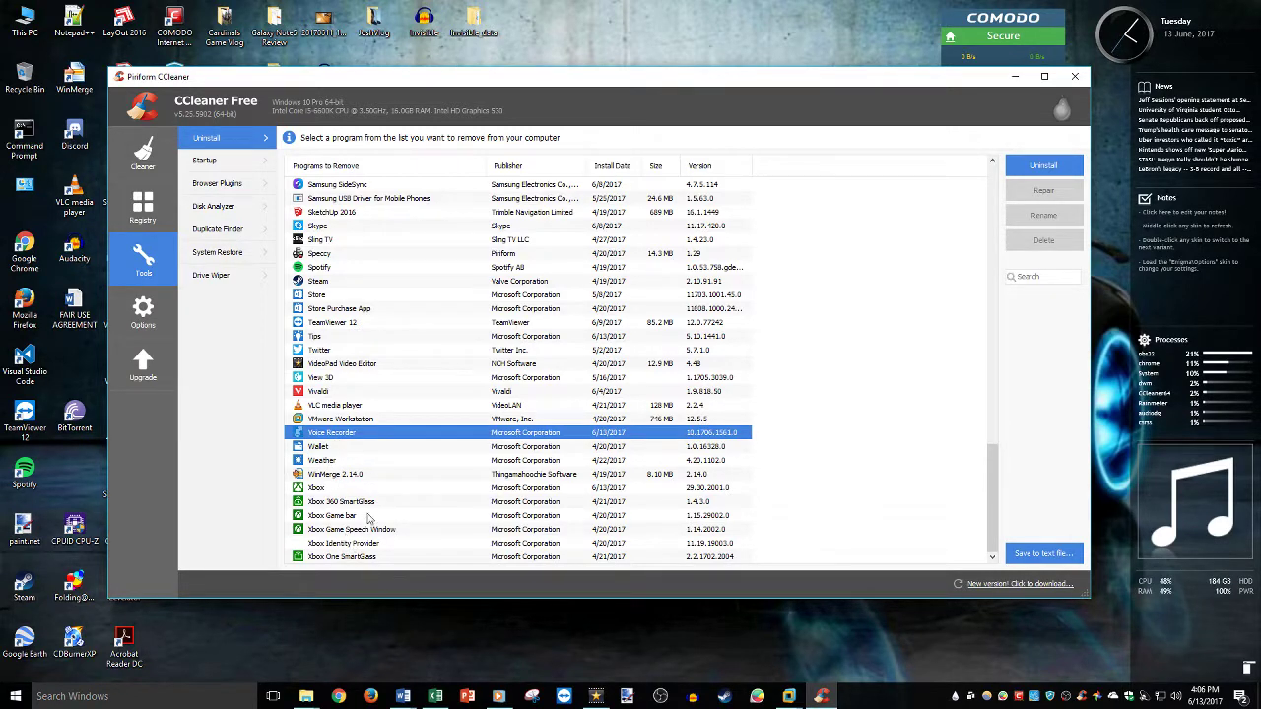
pyautogui.scroll(2, 369, 483)
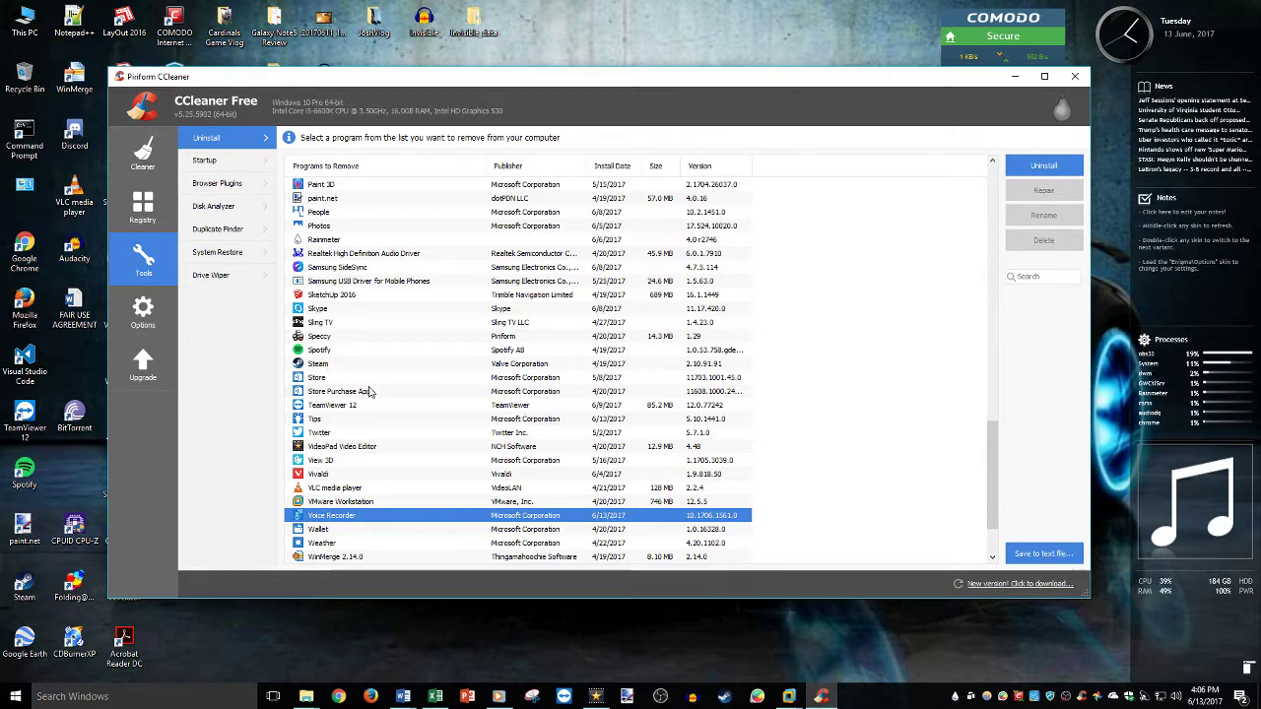
pyautogui.click(451, 388)
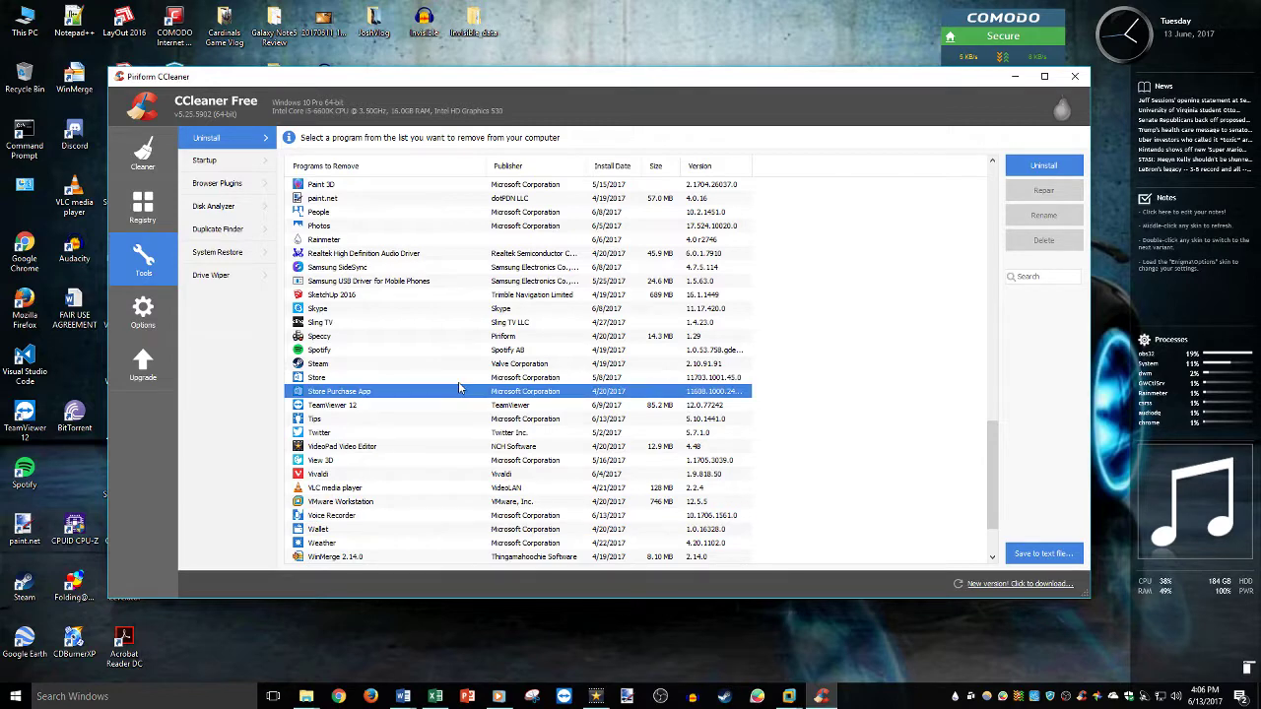
pyautogui.click(459, 380)
pyautogui.scroll(20, 460, 384)
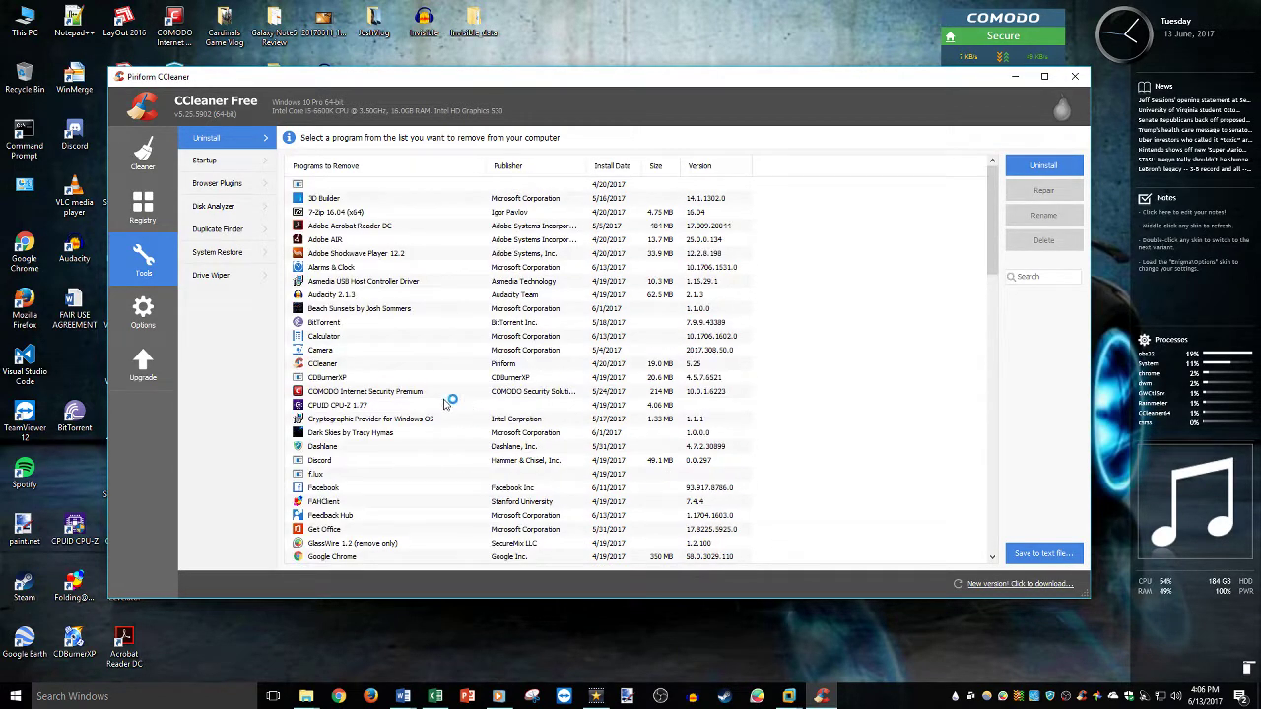
pyautogui.click(368, 186)
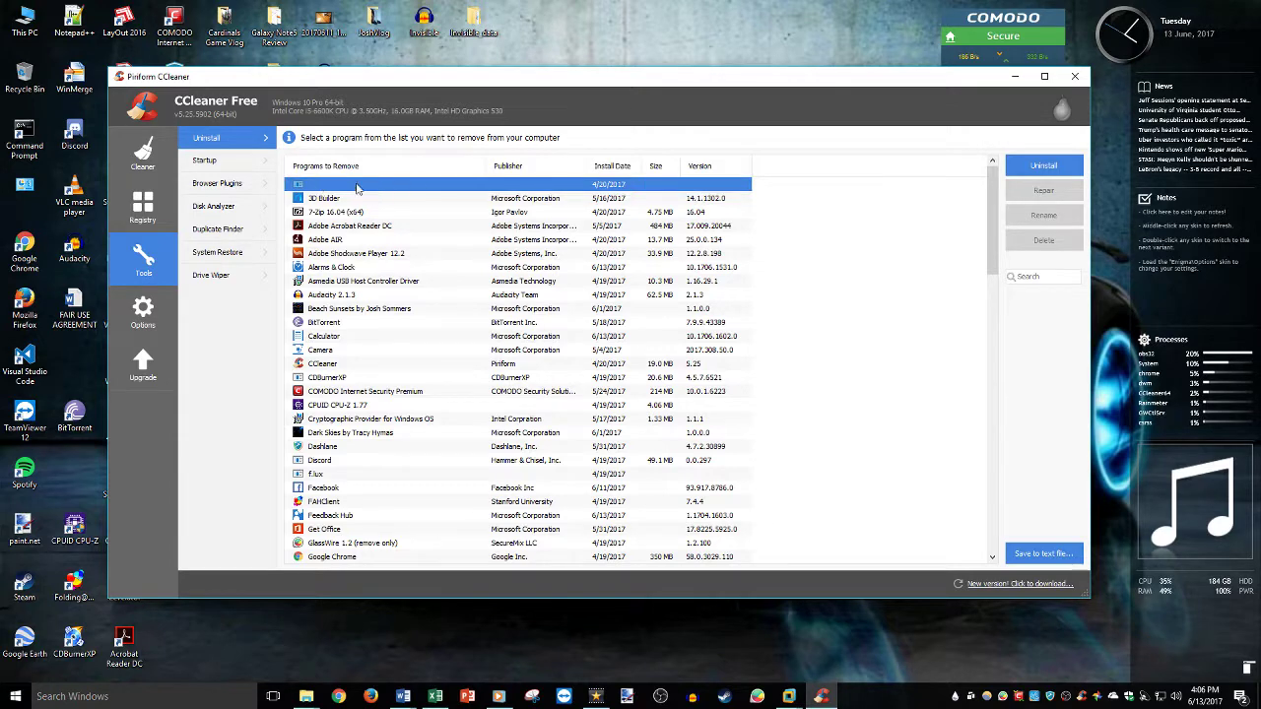
pyautogui.scroll(-15, 424, 309)
pyautogui.scroll(5, 425, 311)
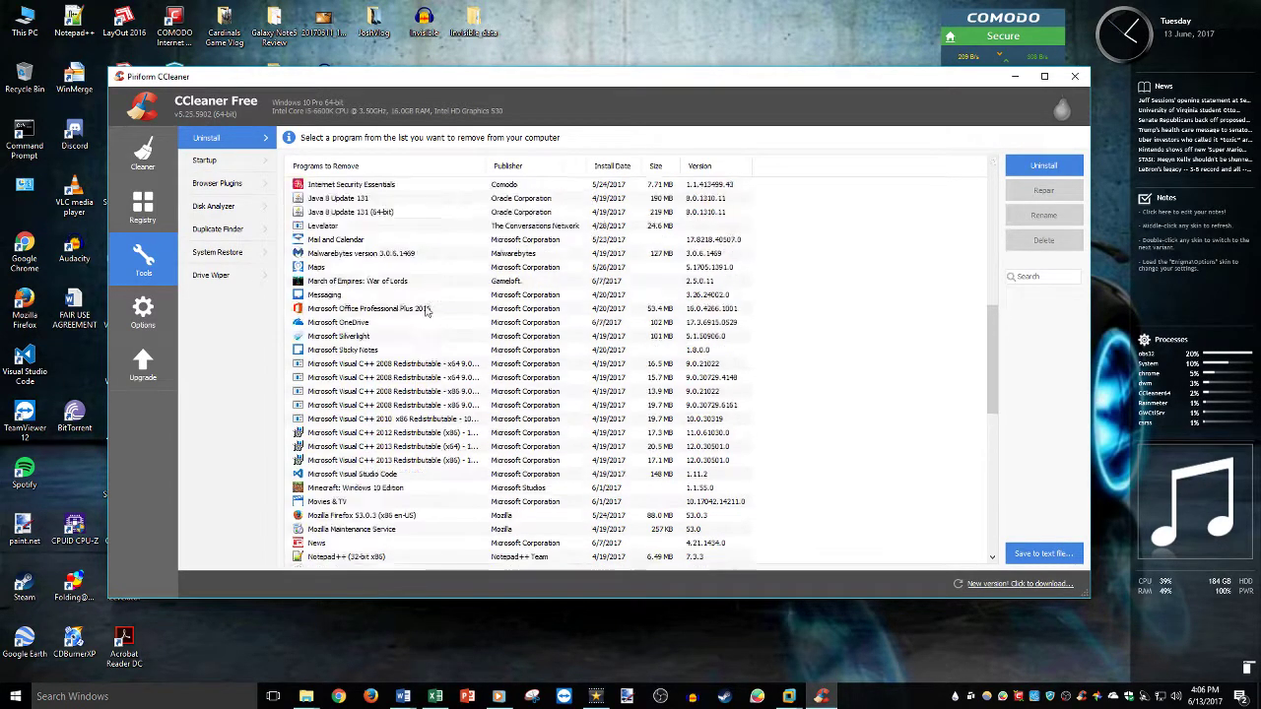
pyautogui.scroll(10, 426, 311)
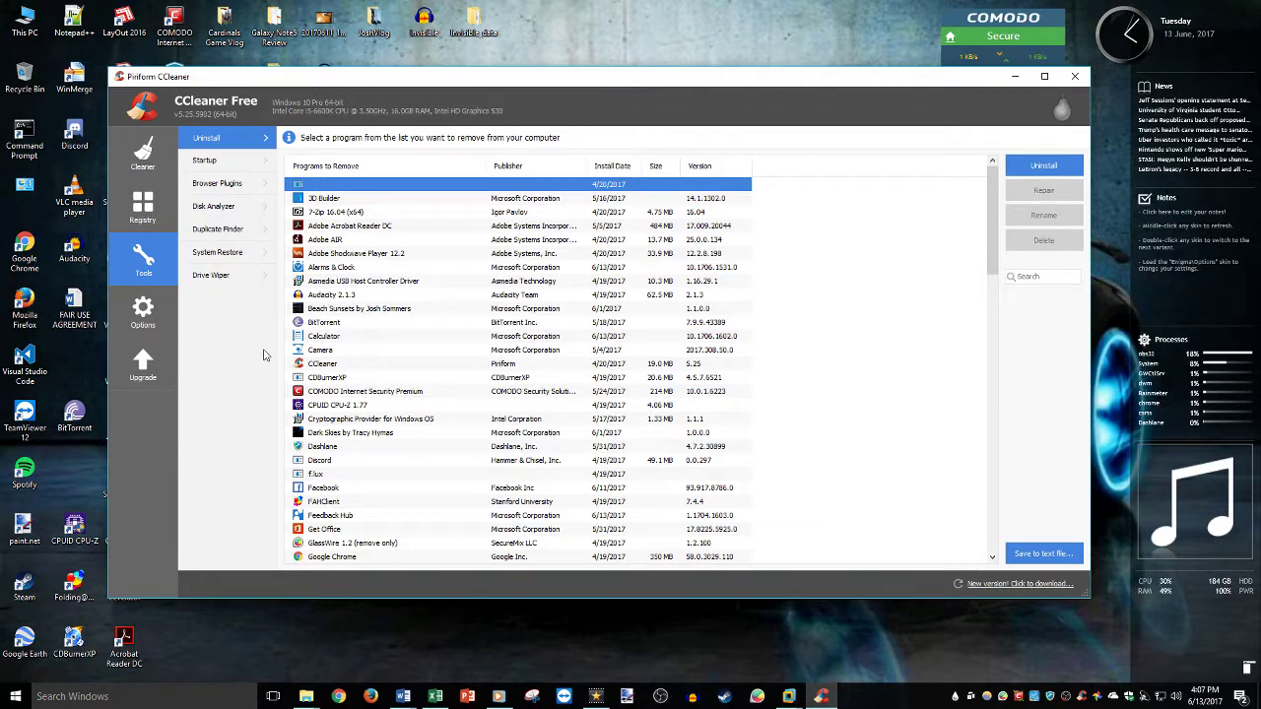
# Step: Browse Duplicate Finder, Browser Plugins, Drive Wiper and Options > About, then open the $19.95 Professional upgrade offer
pyautogui.click(251, 227)
pyautogui.click(219, 183)
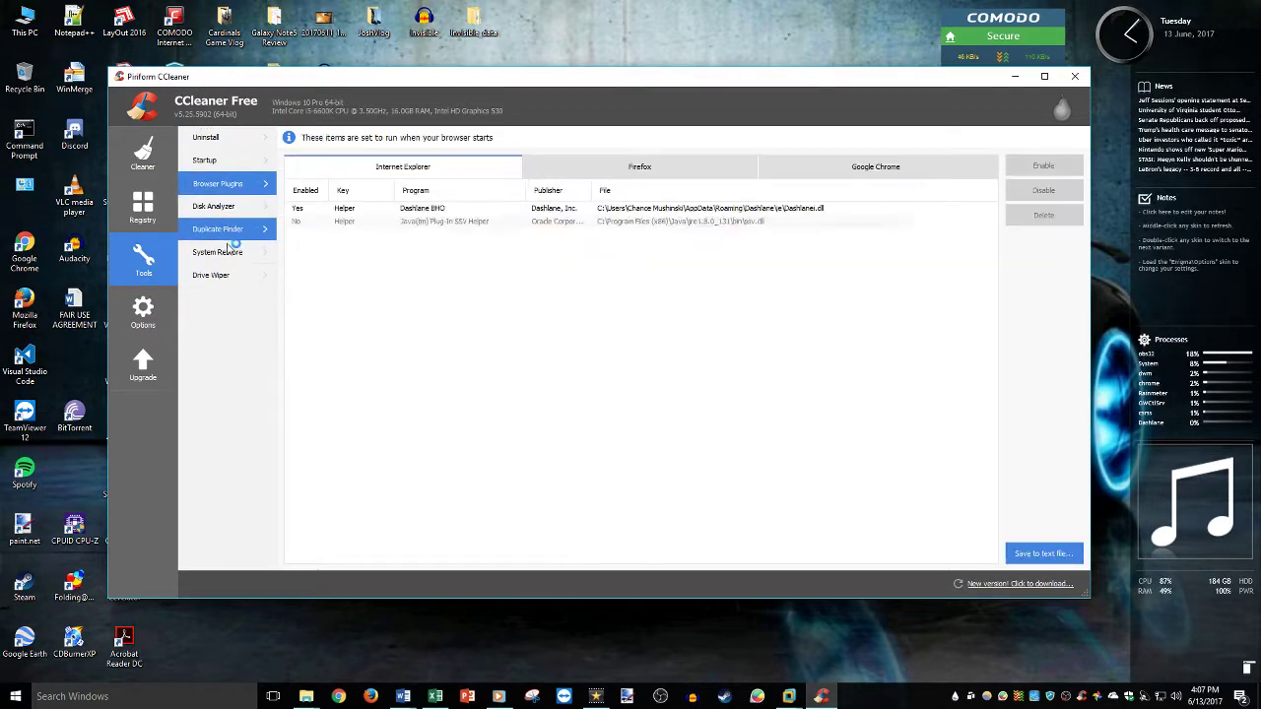
pyautogui.click(215, 275)
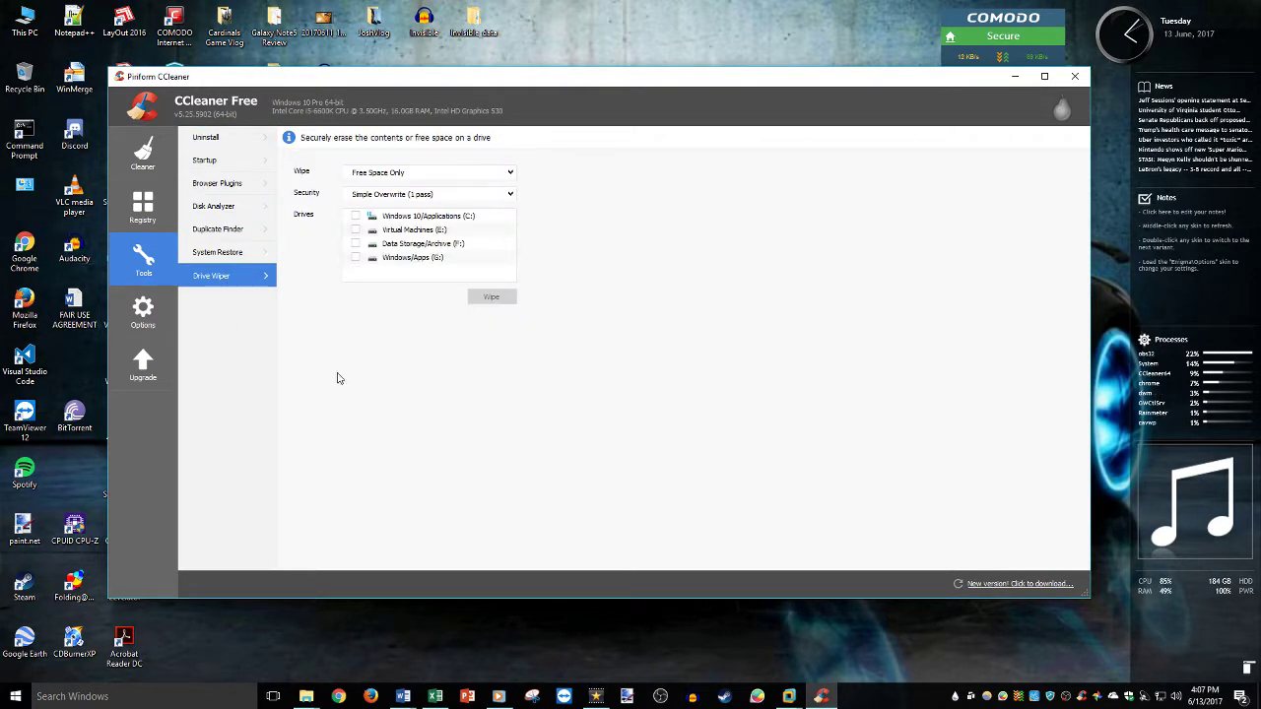
pyautogui.click(130, 316)
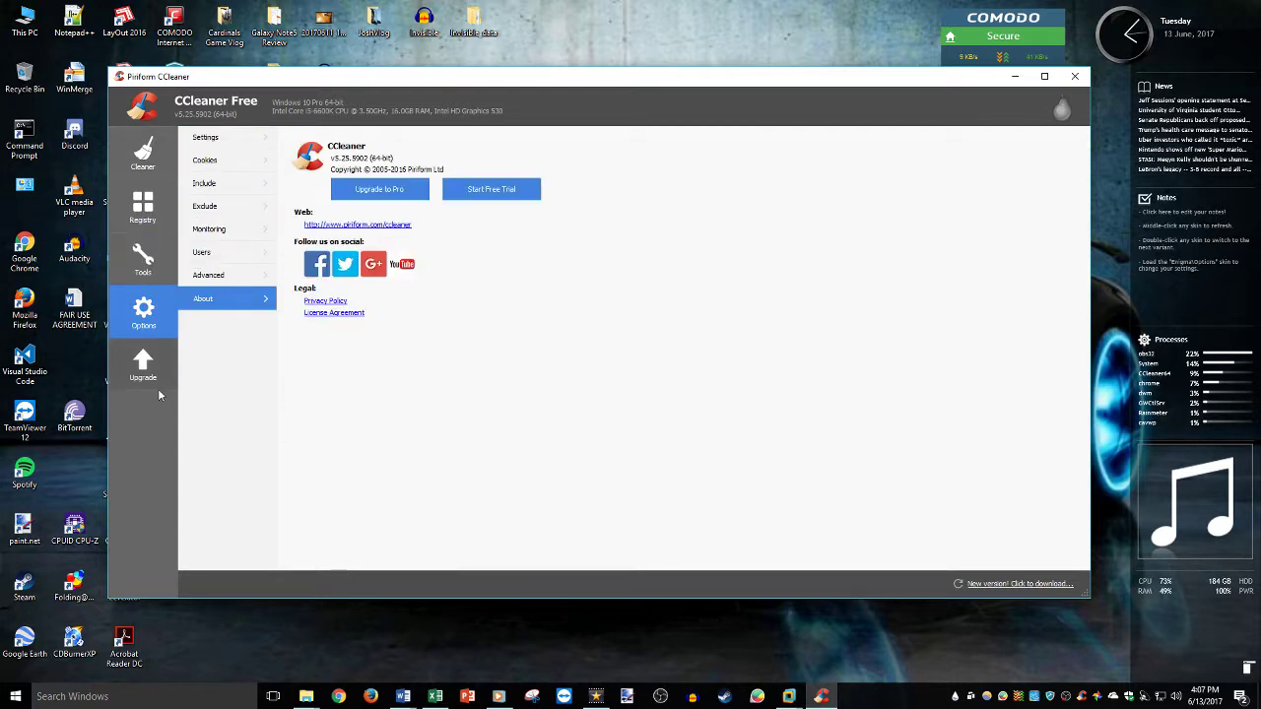
pyautogui.click(142, 365)
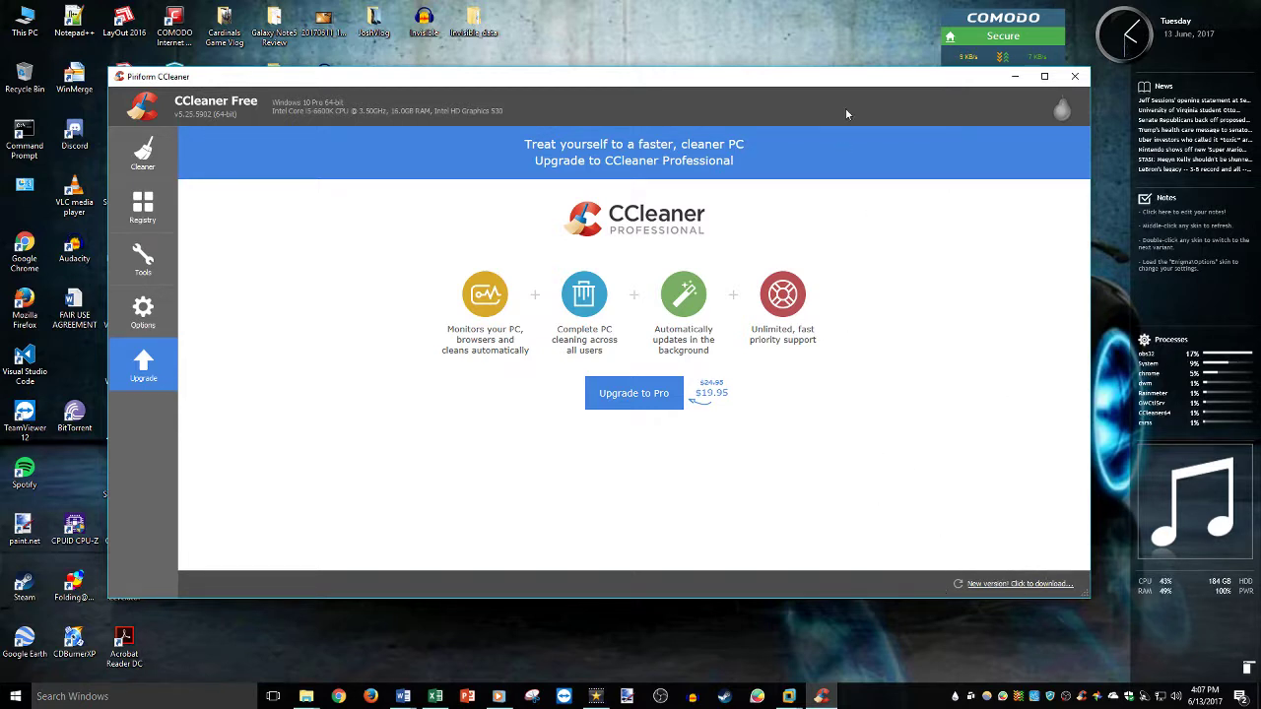
pyautogui.moveTo(1026, 99); pyautogui.dragTo(974, 87)
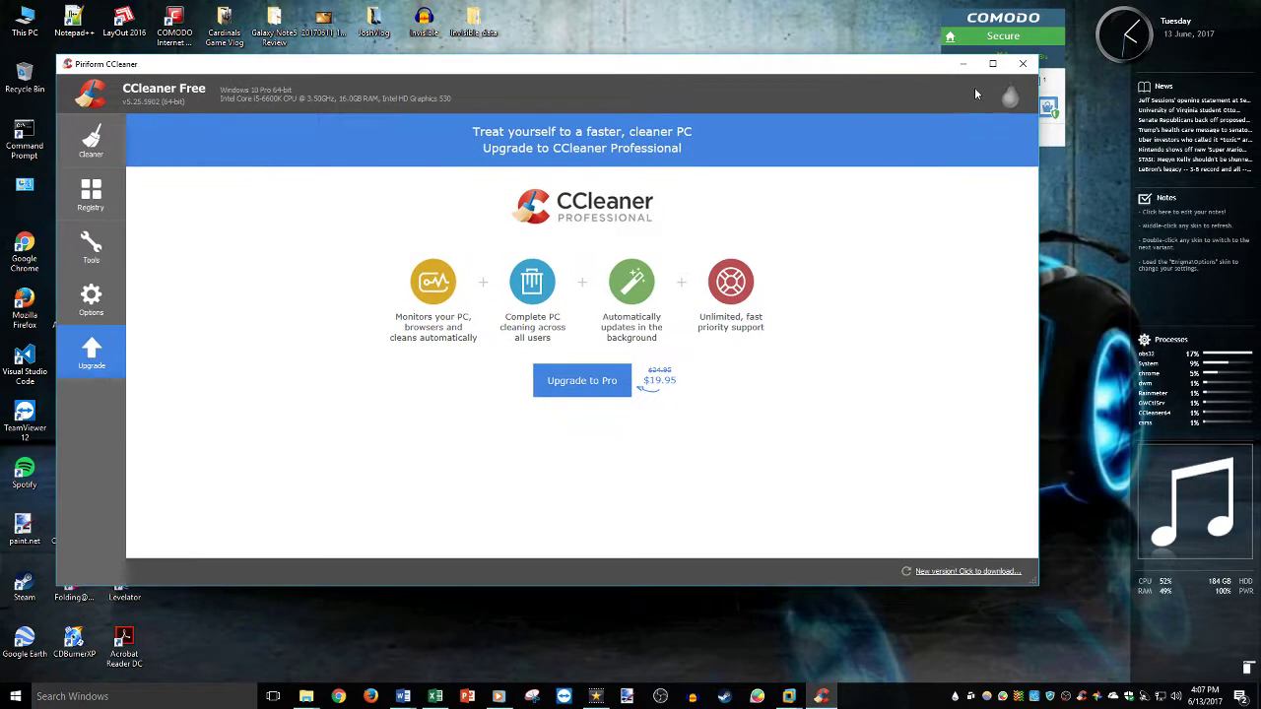
# Step: Close the CCleaner window with its red X button
pyautogui.click(1020, 66)
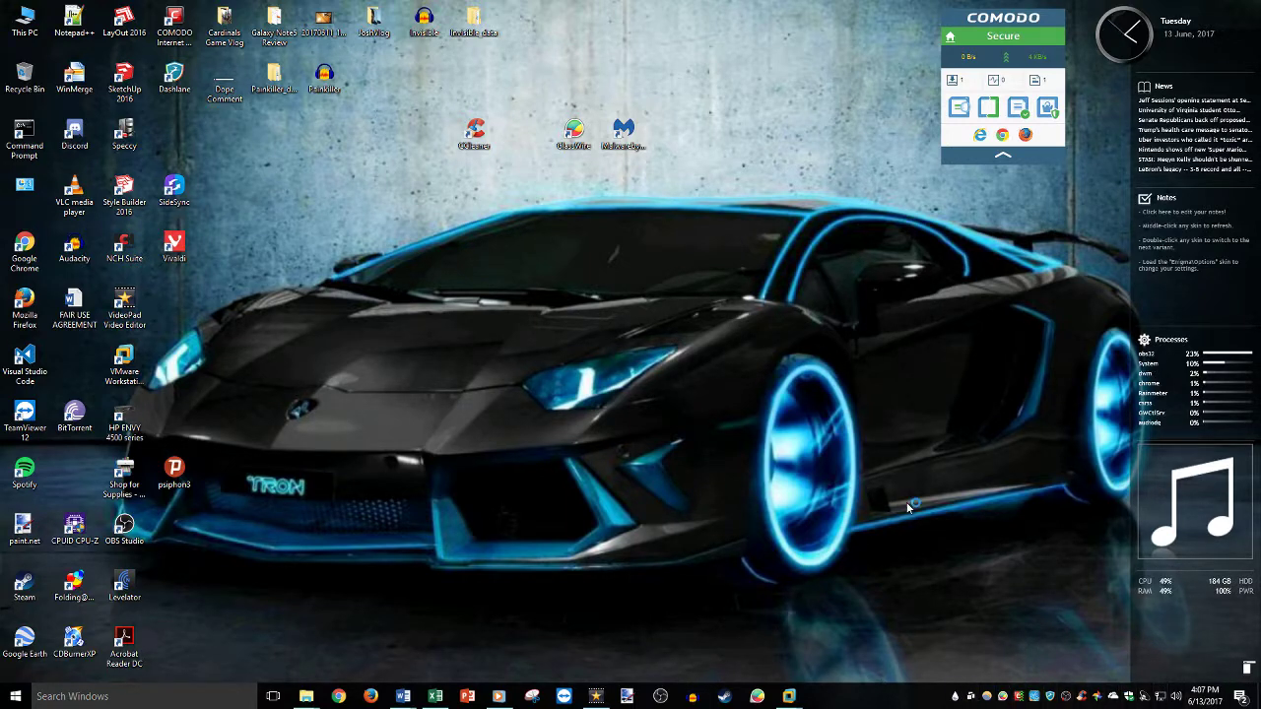
# Step: Launch Task Manager from the taskbar in full details view and show its Startup tab
pyautogui.rightClick(864, 706)
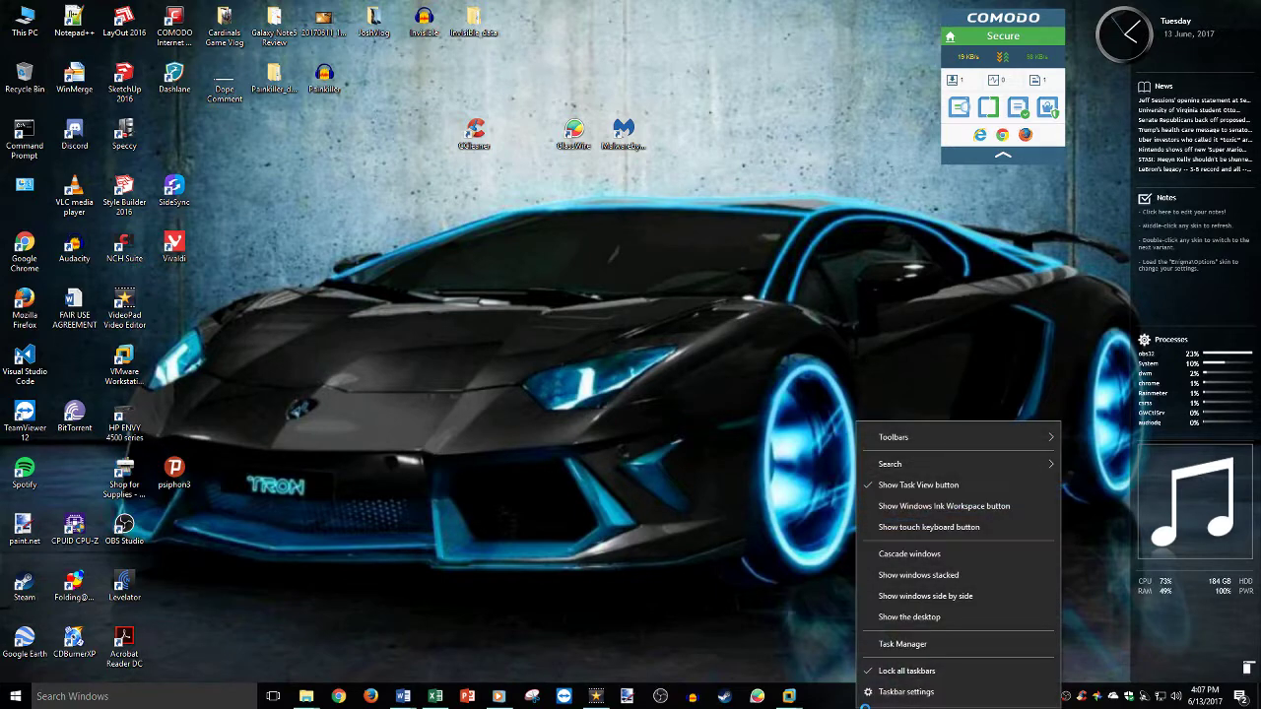
pyautogui.click(887, 645)
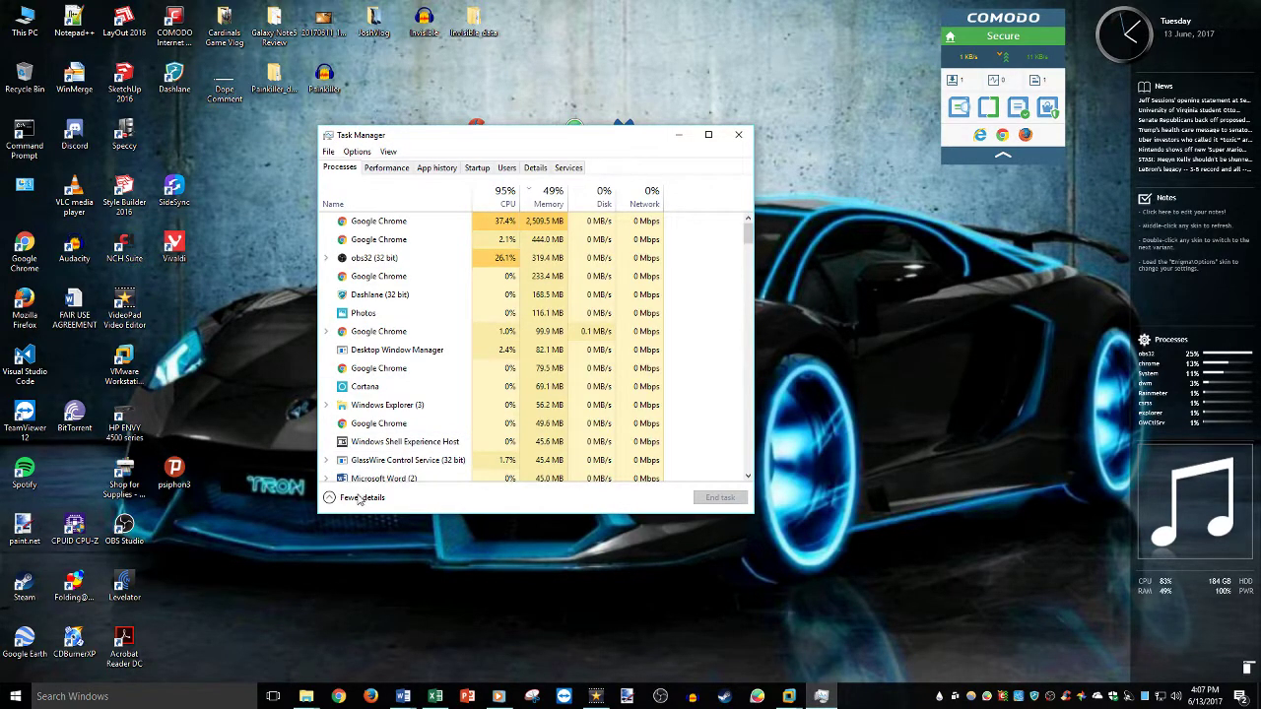
pyautogui.click(360, 497)
pyautogui.click(362, 347)
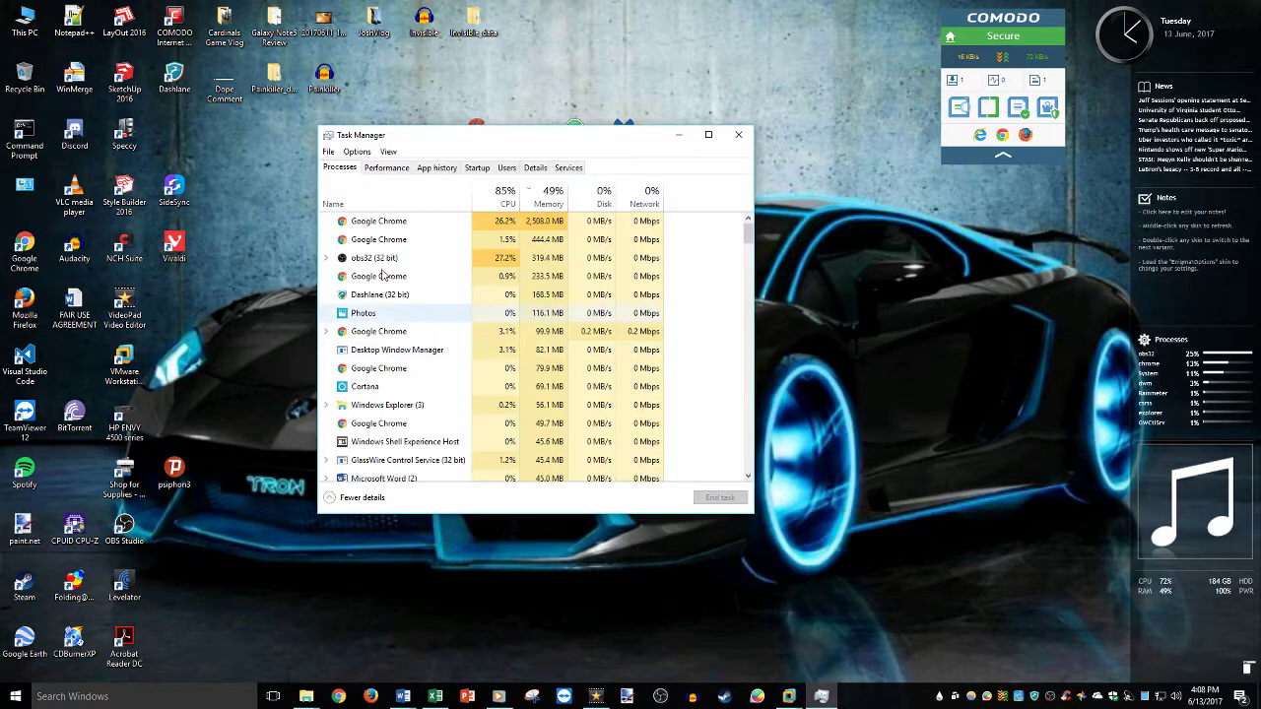
pyautogui.click(477, 168)
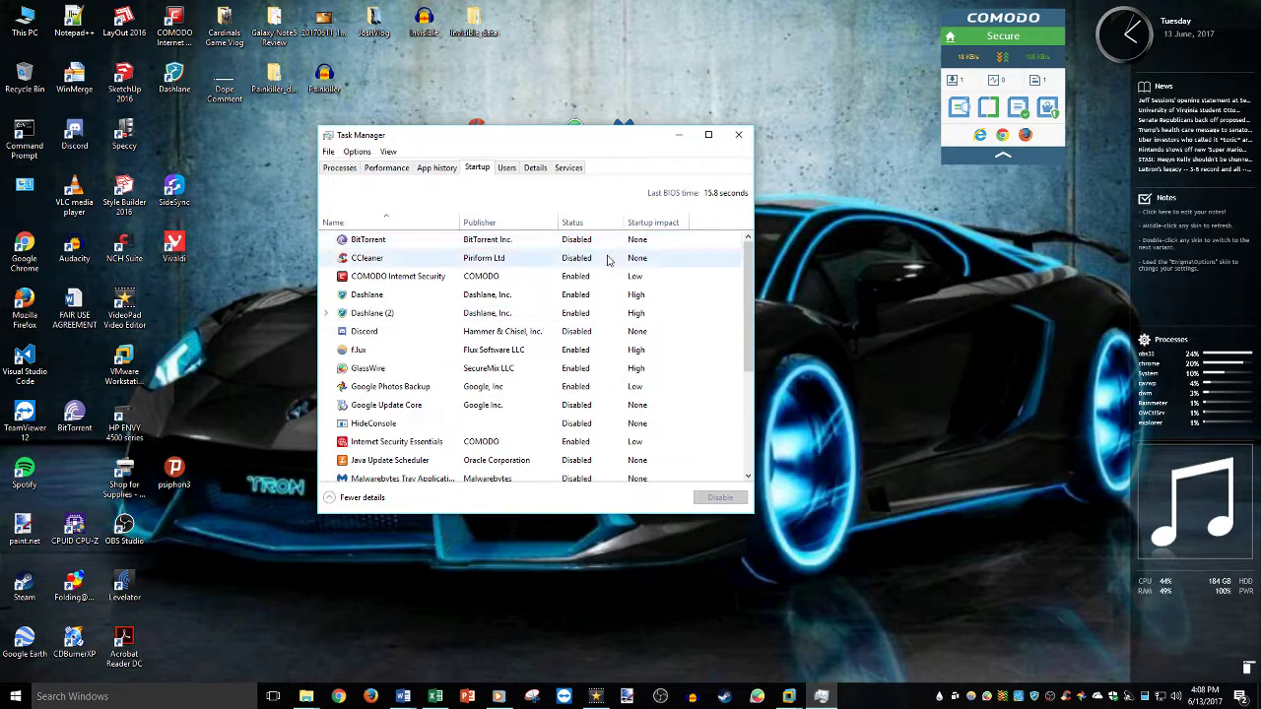
pyautogui.scroll(-4, 606, 266)
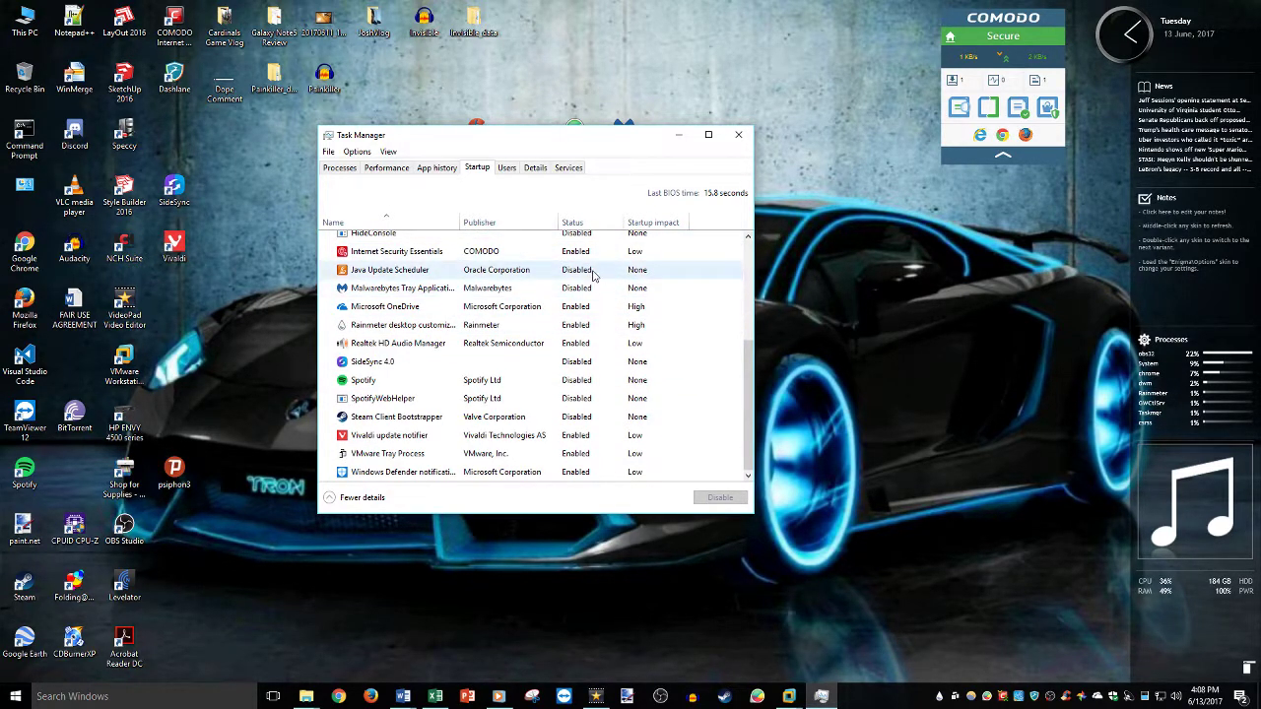
# Step: Set Java Update Scheduler to Disabled in the startup list
pyautogui.click(593, 273)
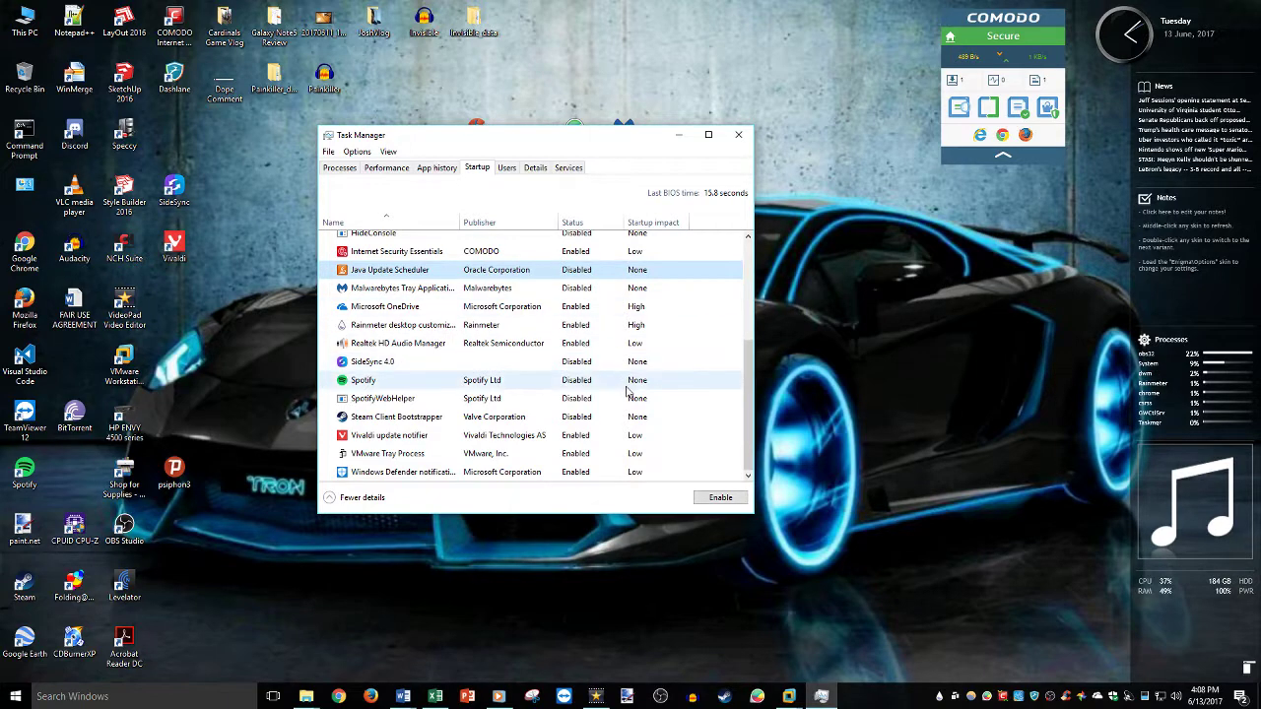
pyautogui.click(718, 498)
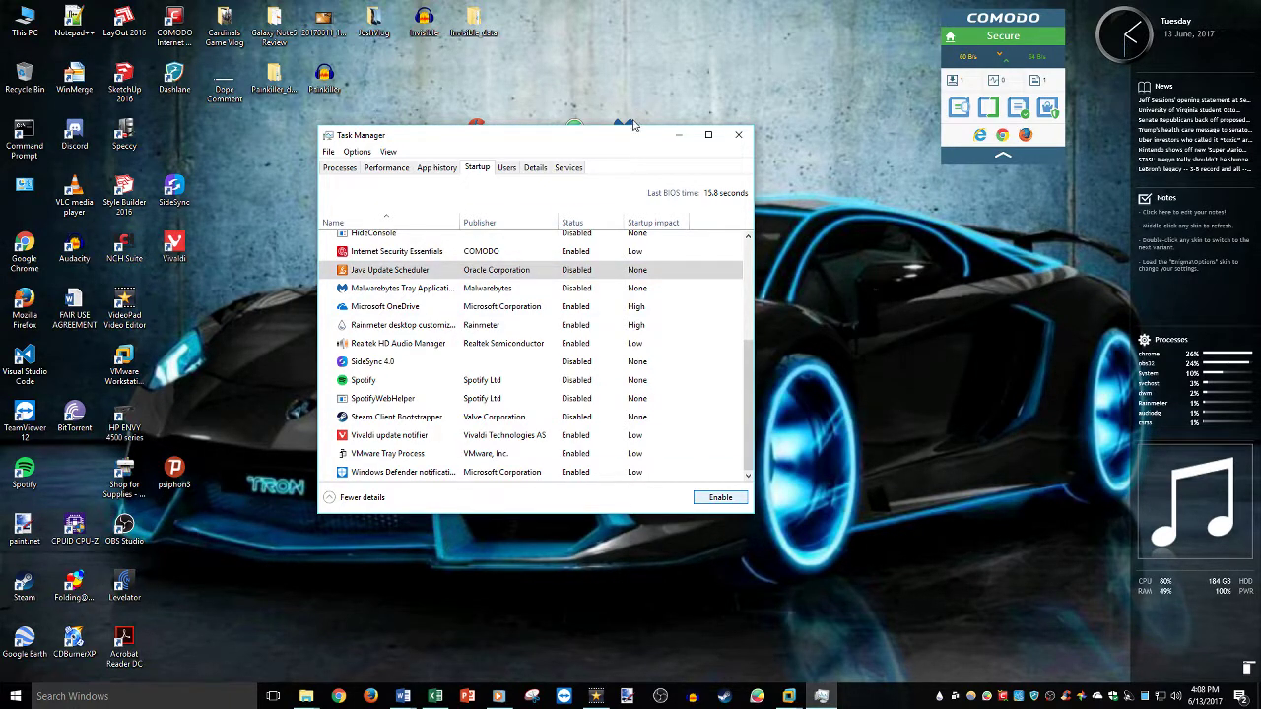
pyautogui.moveTo(627, 135); pyautogui.dragTo(623, 123)
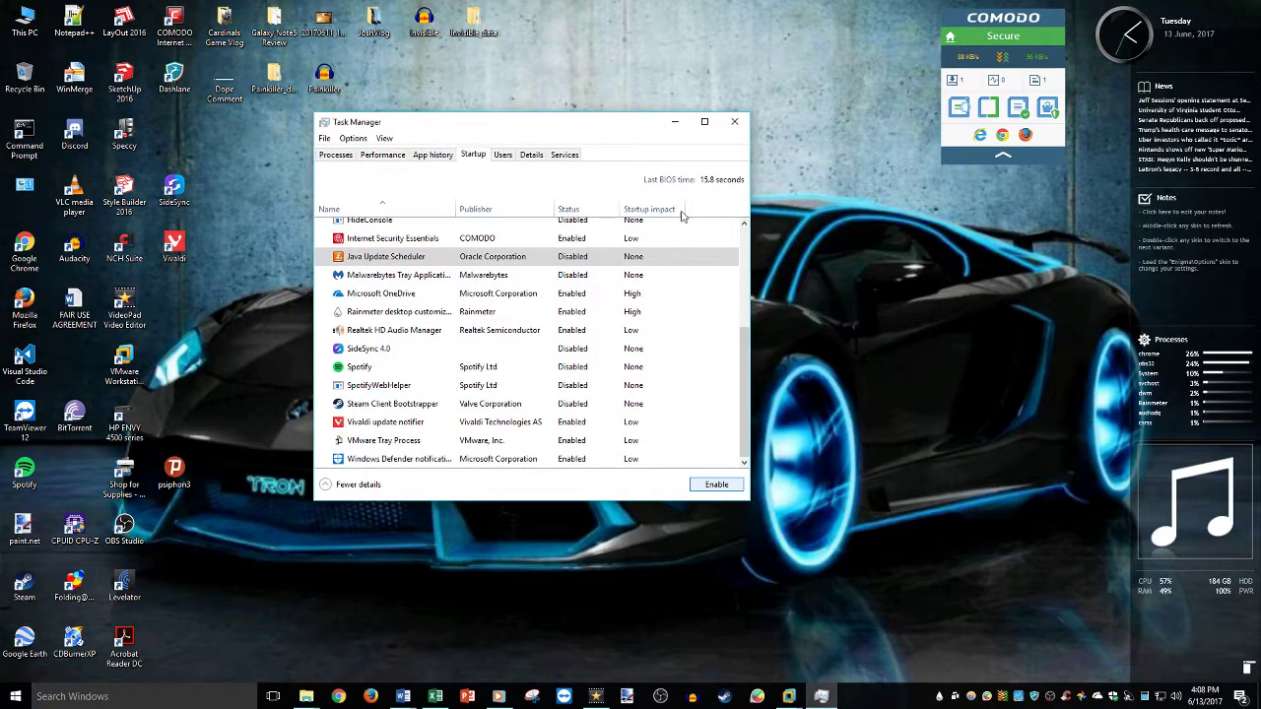
pyautogui.scroll(4, 551, 335)
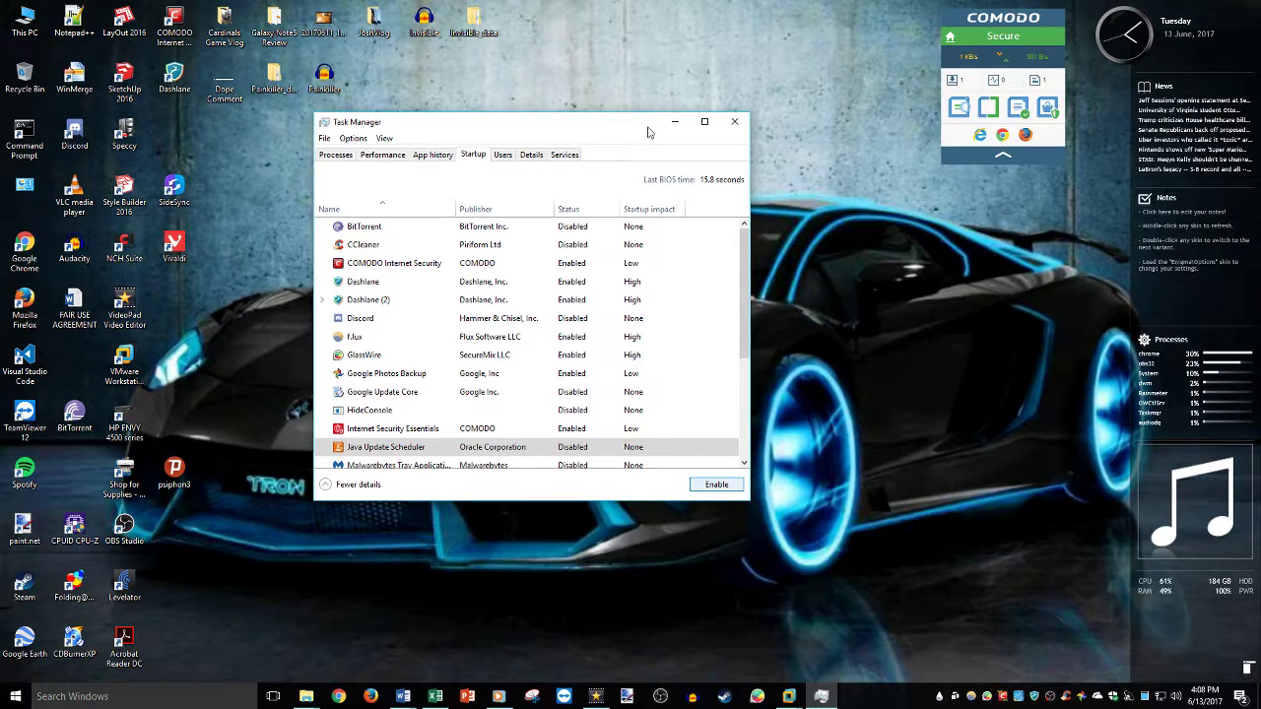
# Step: Close Task Manager, leaving the desktop with the COMODO widget showing Secure
pyautogui.click(734, 125)
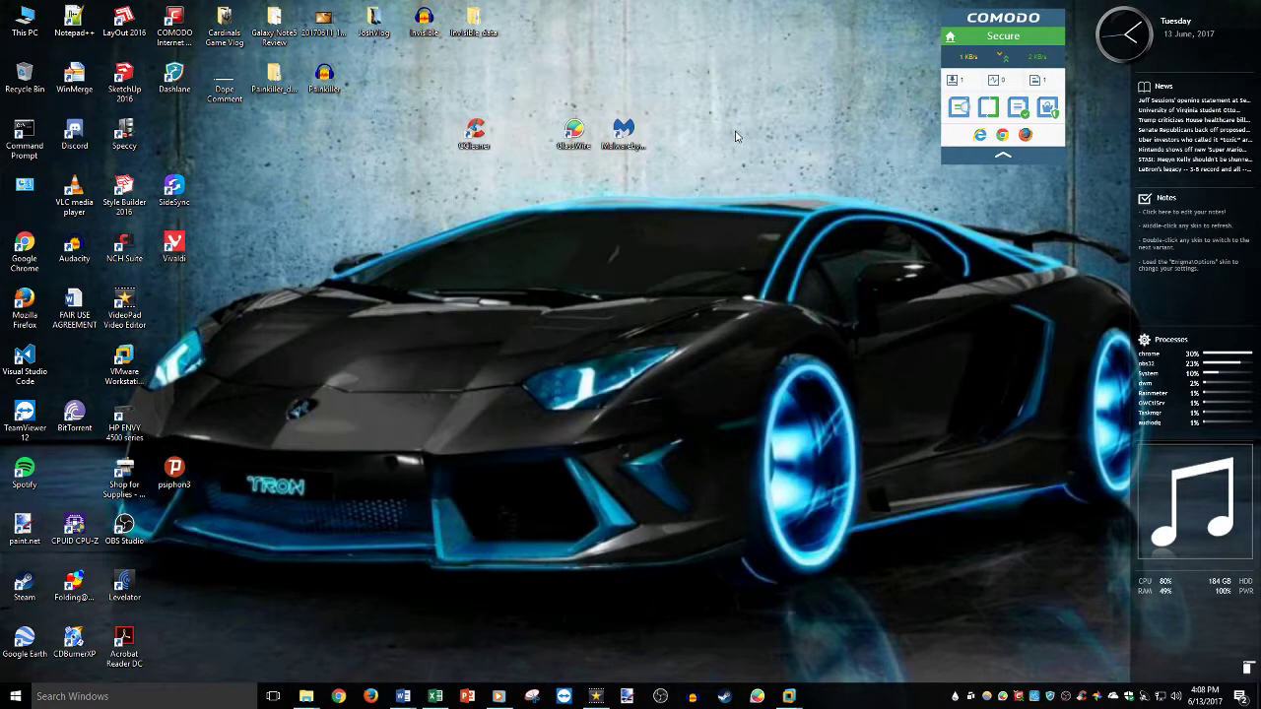